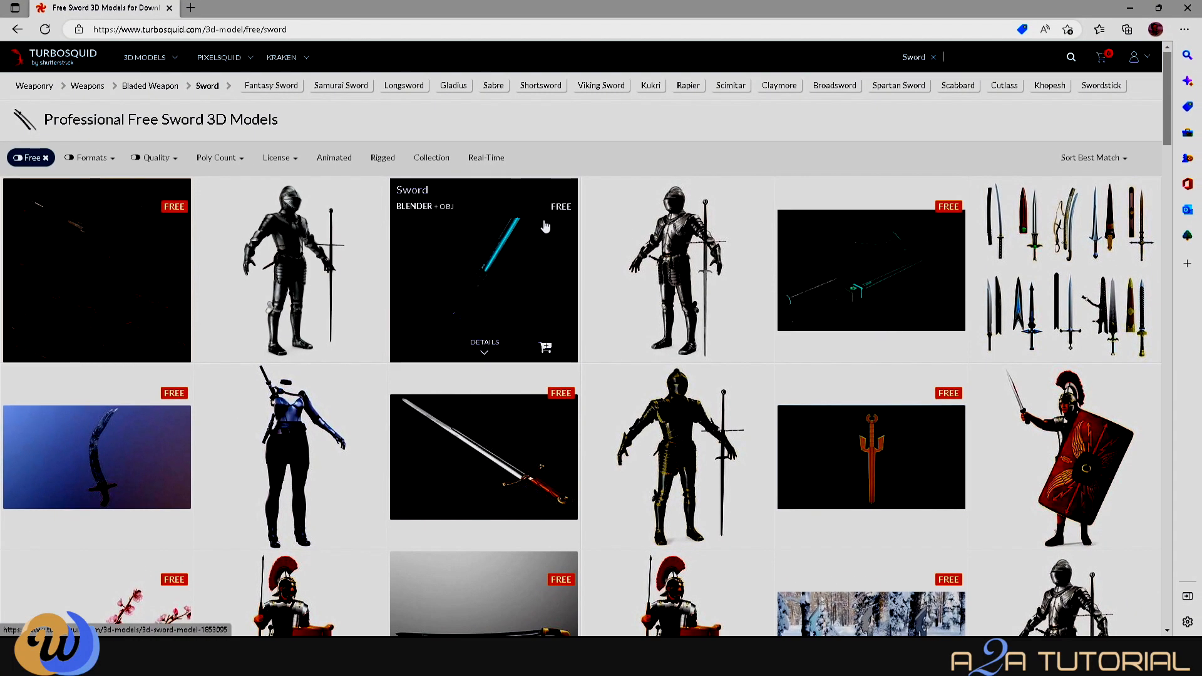
# - Open the free '3D Sword model' page on TurboSquid and start its download
pyautogui.click(520, 278)
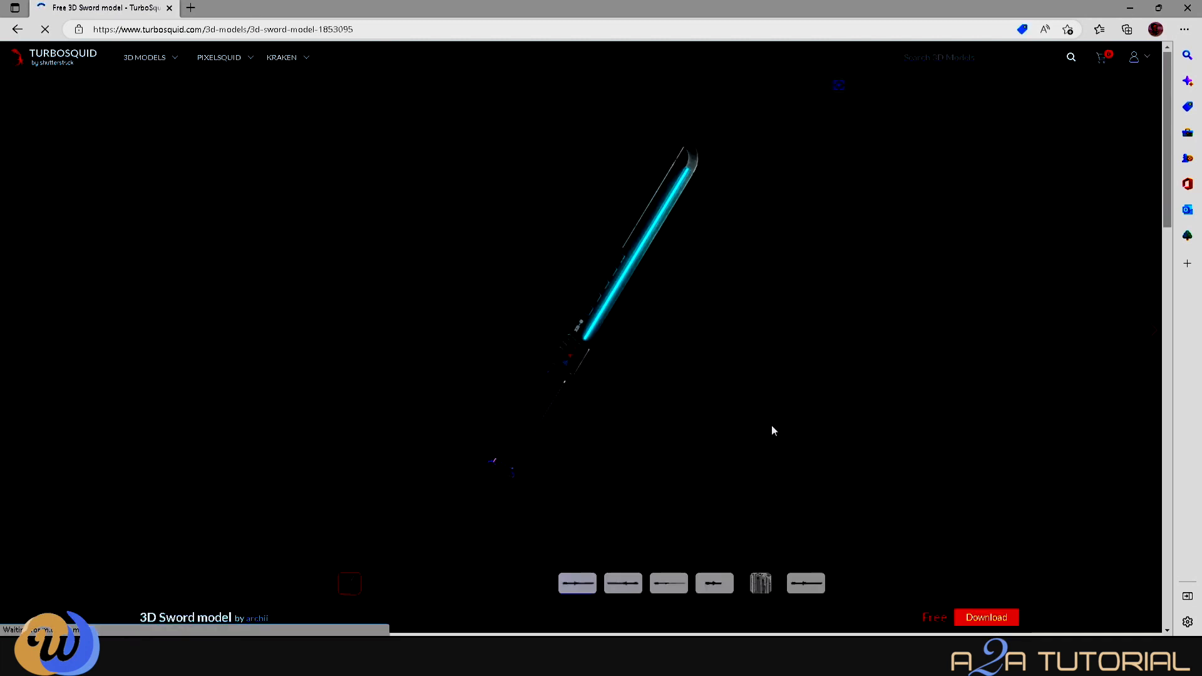
pyautogui.scroll(-5, 773, 430)
pyautogui.scroll(1, 775, 431)
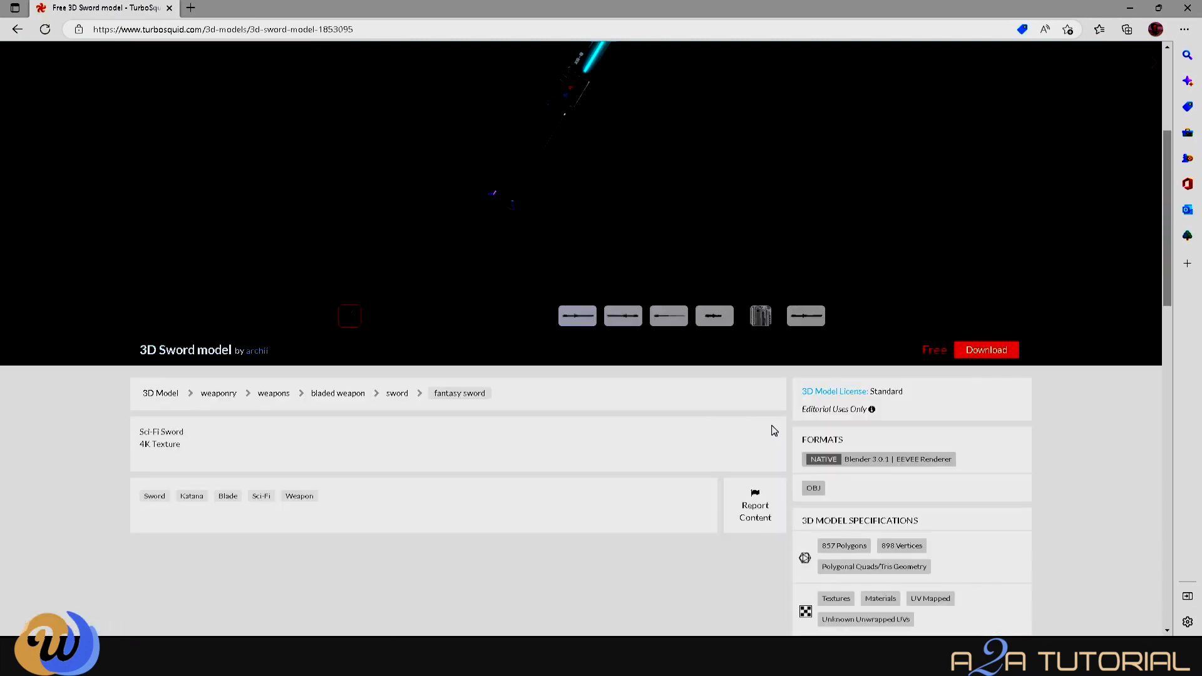
pyautogui.click(1003, 353)
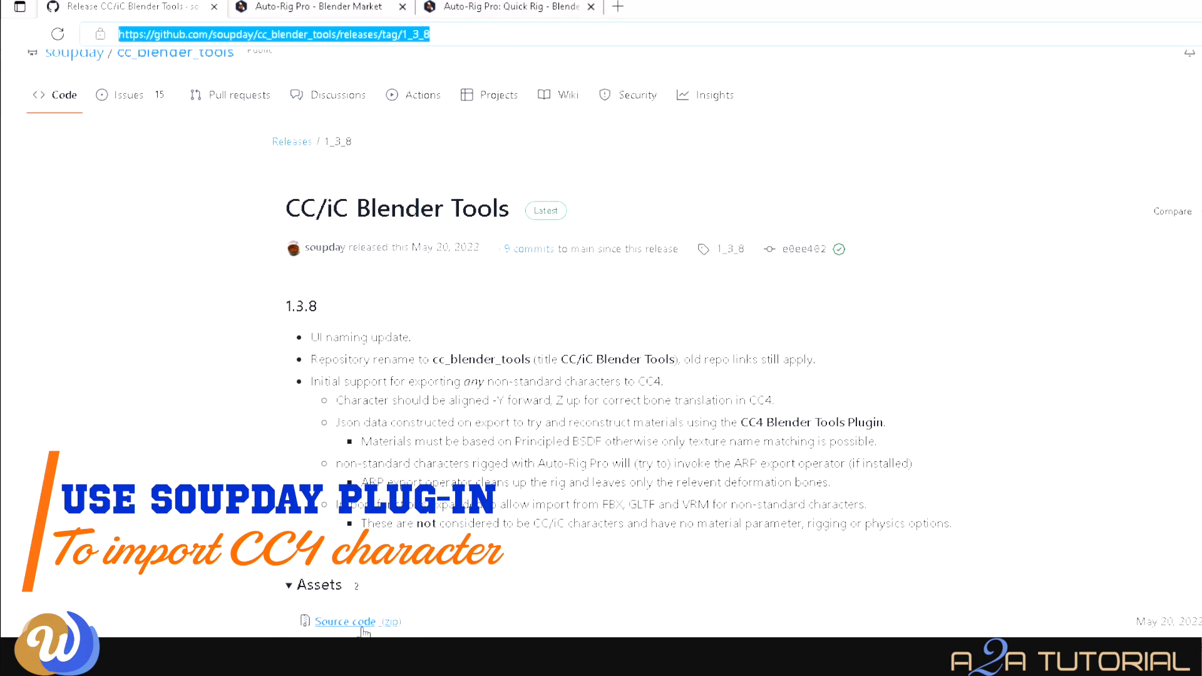
pyautogui.scroll(2, 363, 632)
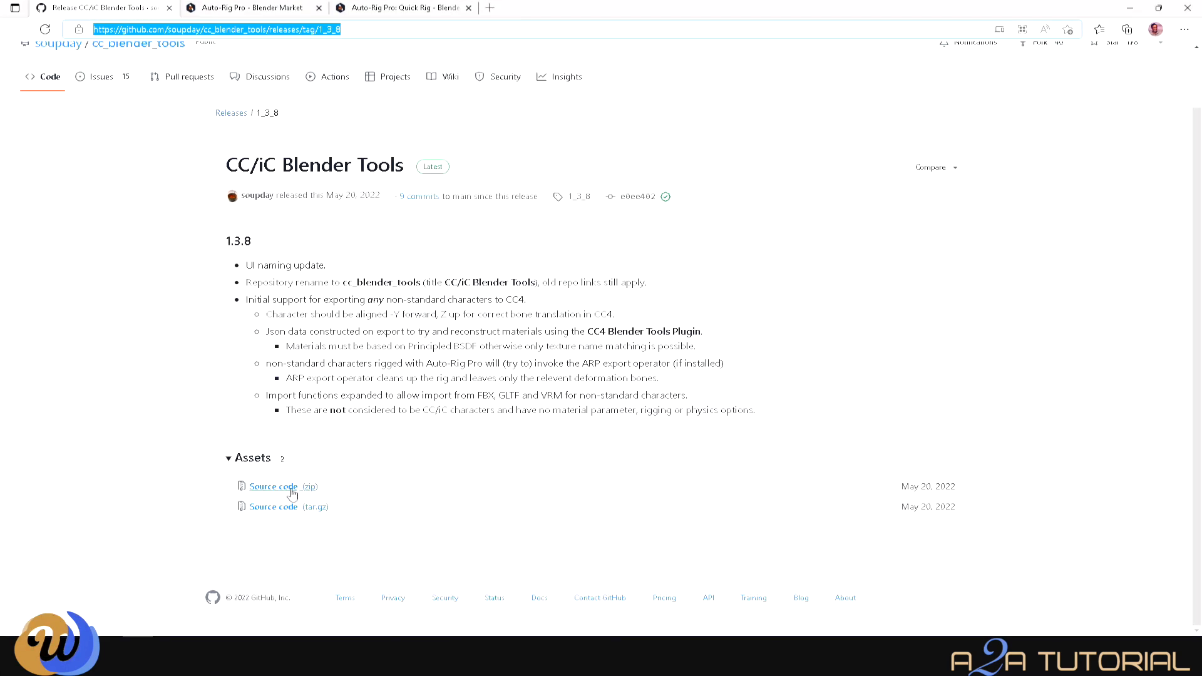
pyautogui.scroll(1, 288, 496)
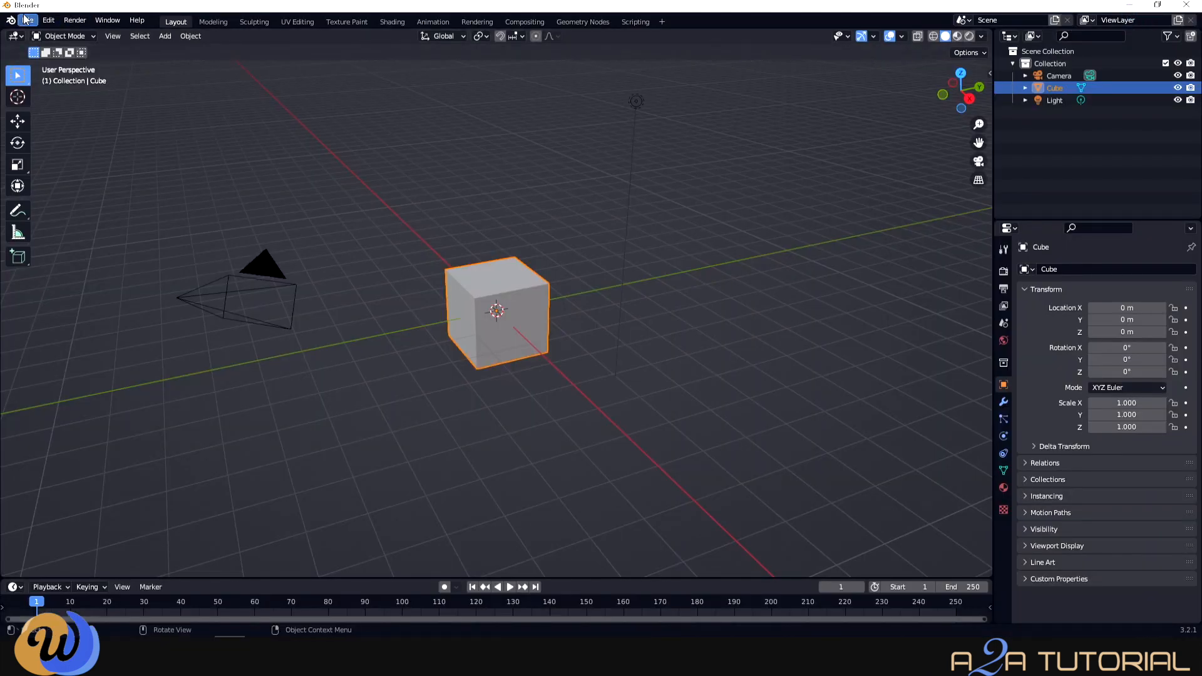
# - Browse the Add-ons preferences to cc_blender_tools-1_3_8.zip, then close the browser and Preferences
pyautogui.click(49, 21)
pyautogui.click(103, 194)
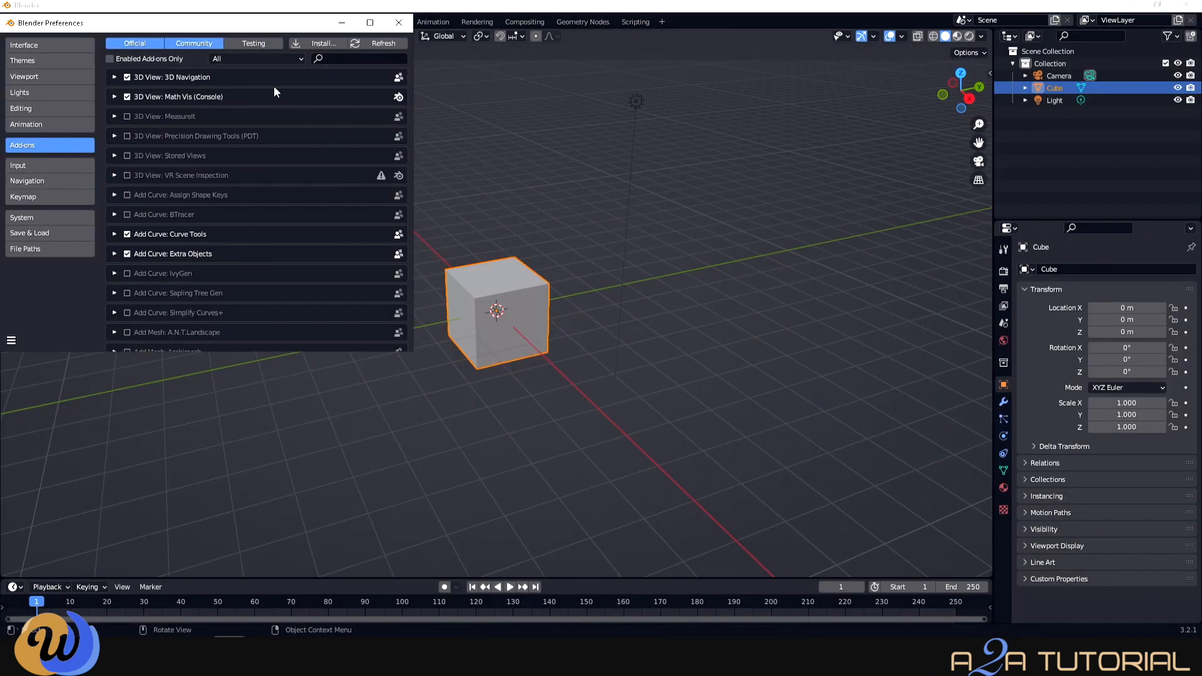
pyautogui.click(316, 43)
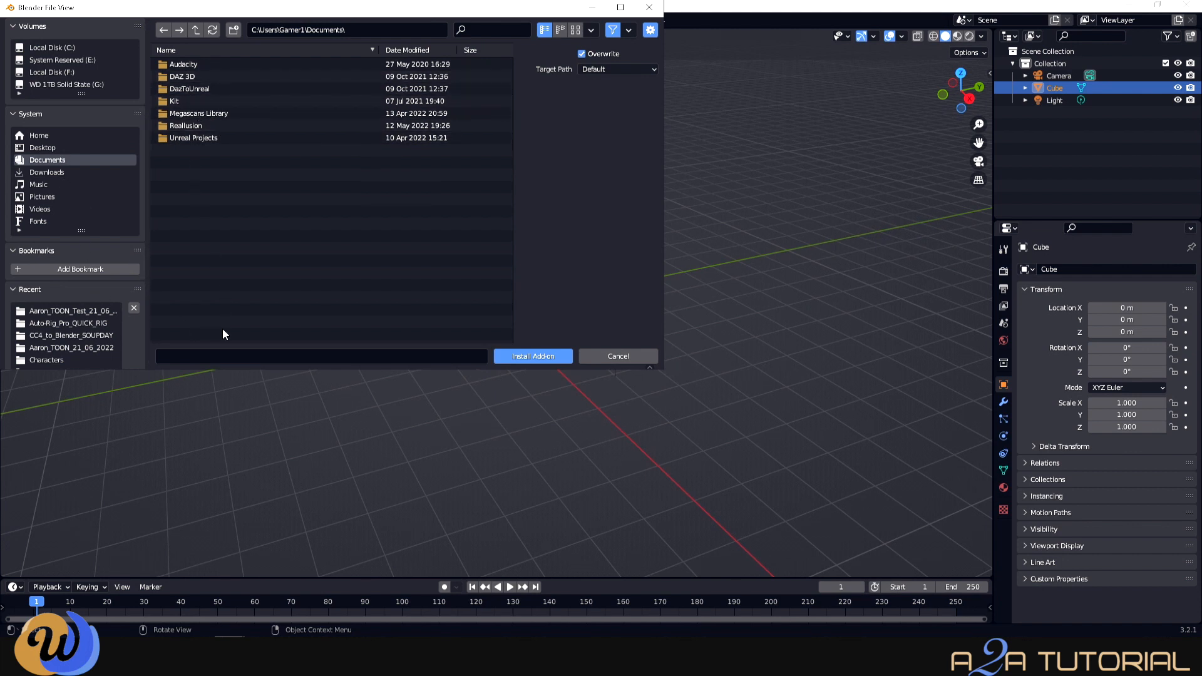
pyautogui.click(71, 335)
pyautogui.click(200, 64)
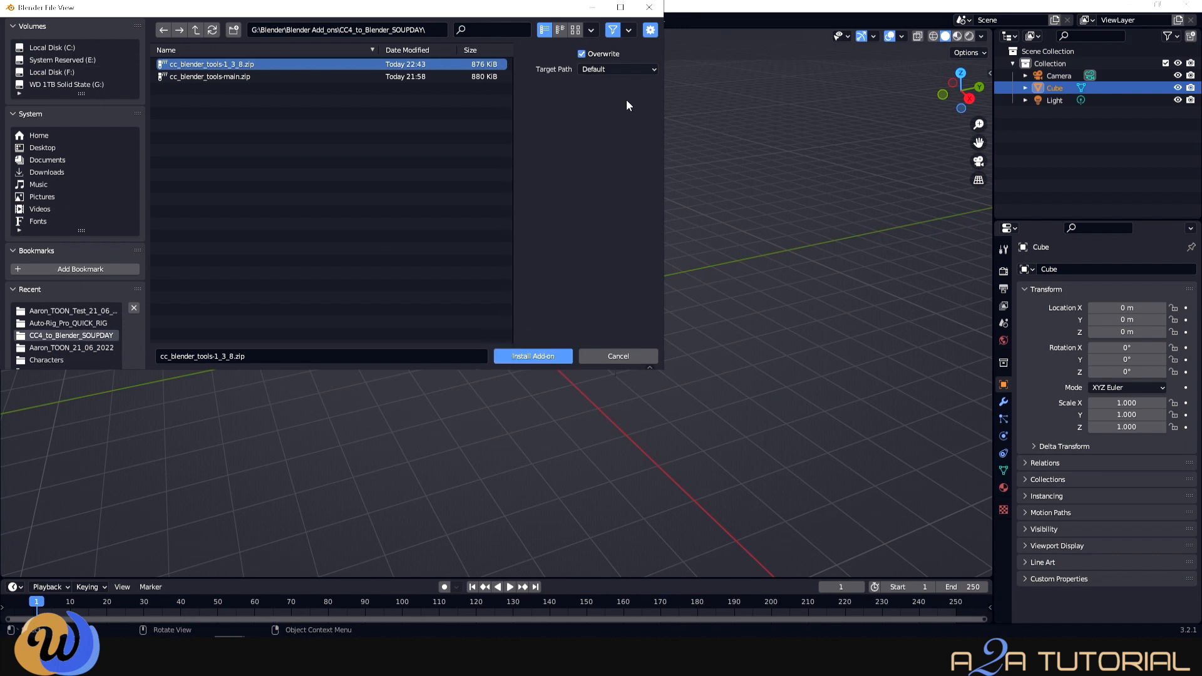
pyautogui.click(650, 8)
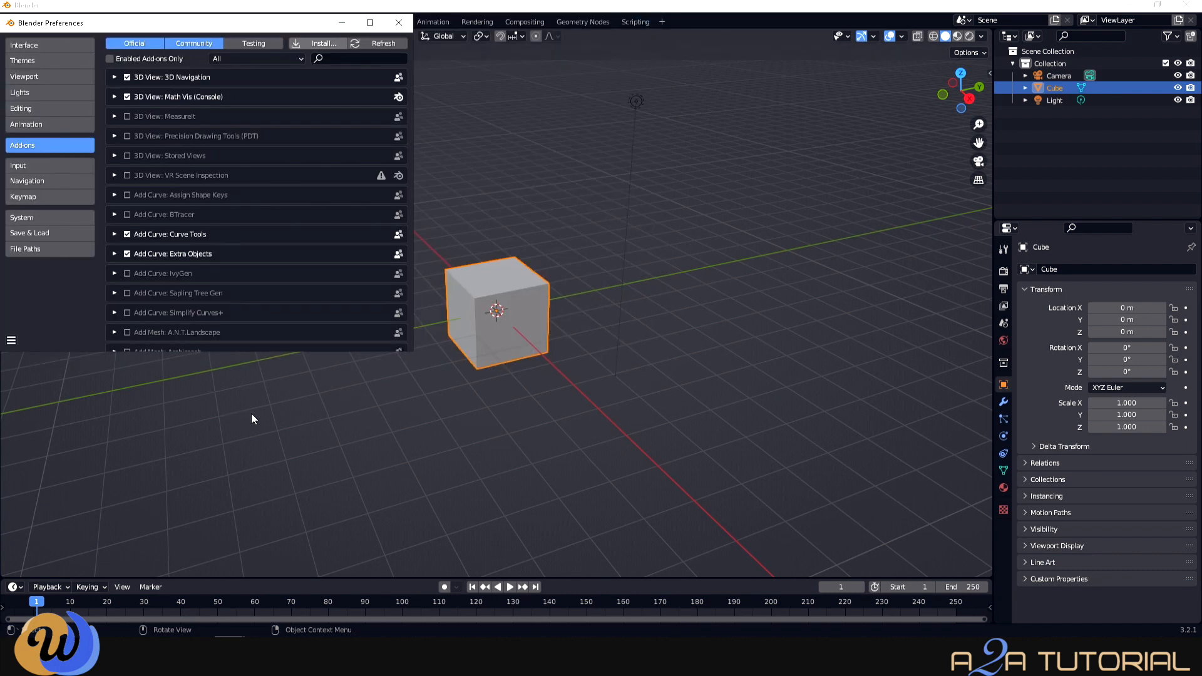
pyautogui.click(404, 28)
# - Delete the default cube and show the CC/iC Pipeline tools in the side panel
pyautogui.press('Delete')
pyautogui.press('n')
pyautogui.click(985, 169)
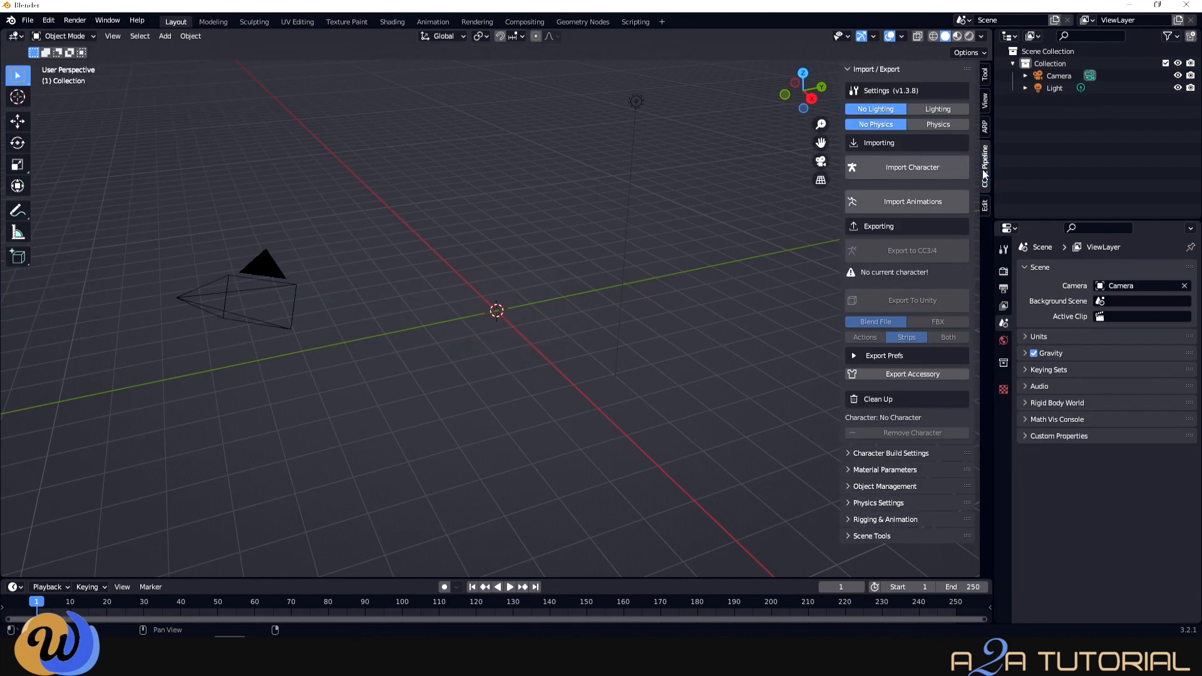
# - Import the character FBX from G:\Unreal\Bus_Scene\Characters_and_Animations_June_2022
pyautogui.click(899, 169)
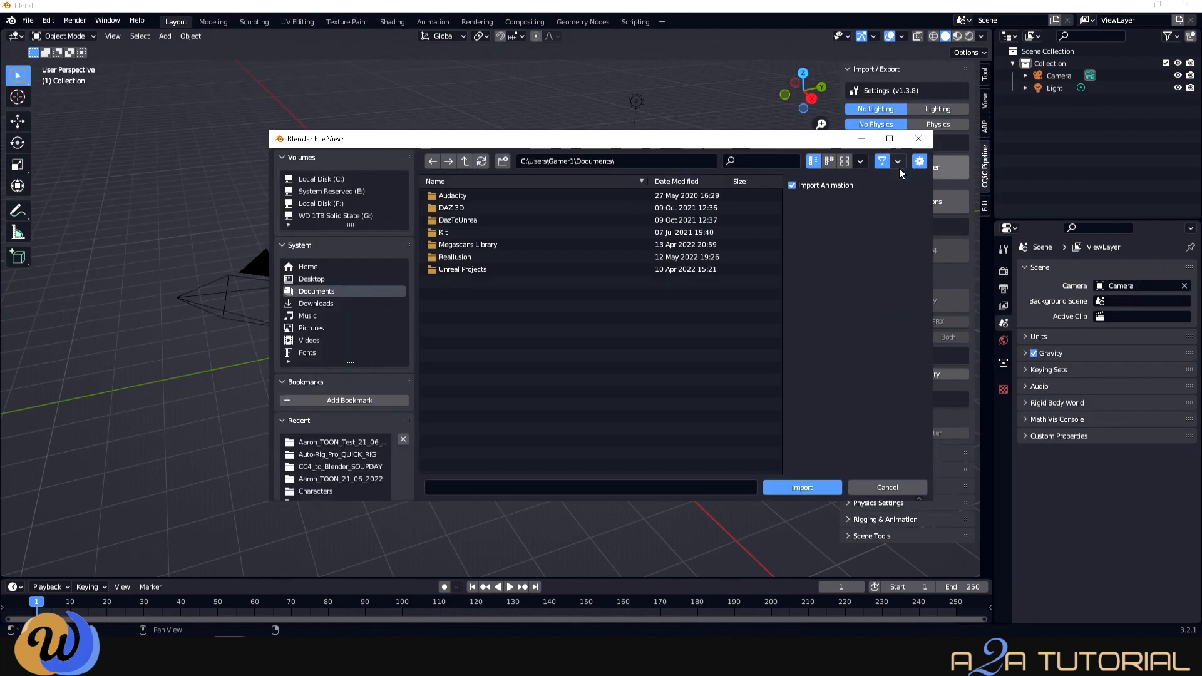
pyautogui.click(352, 216)
pyautogui.doubleClick(459, 231)
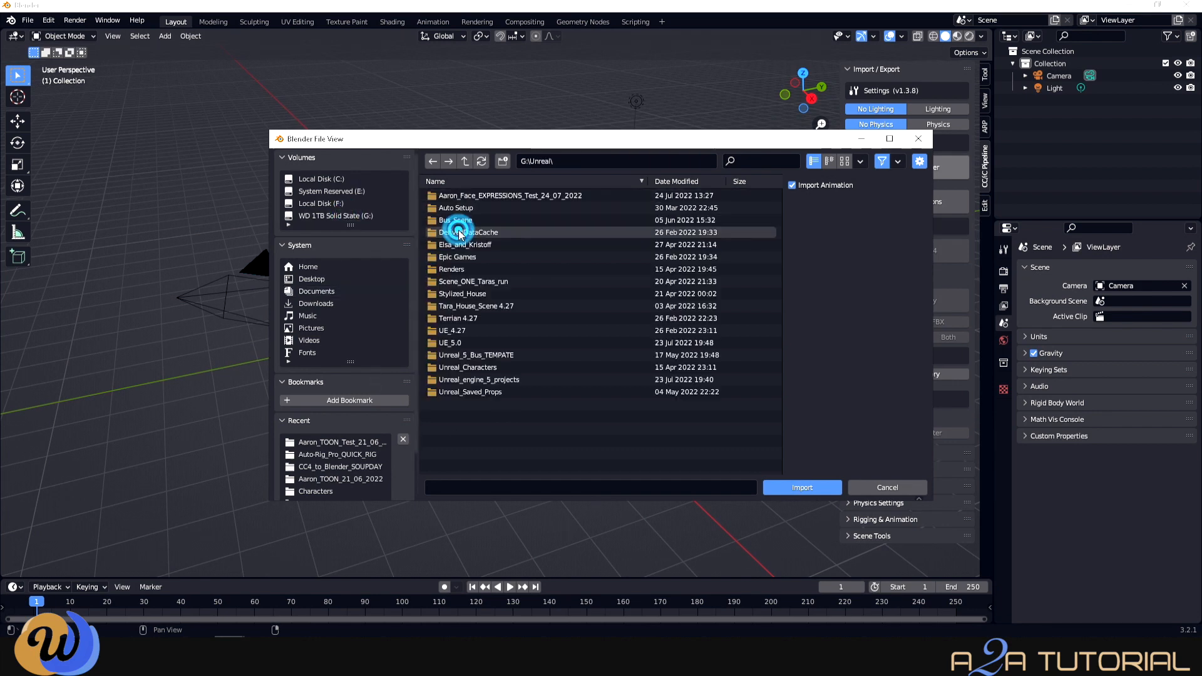
pyautogui.doubleClick(484, 220)
pyautogui.doubleClick(491, 223)
pyautogui.click(494, 245)
pyautogui.click(802, 487)
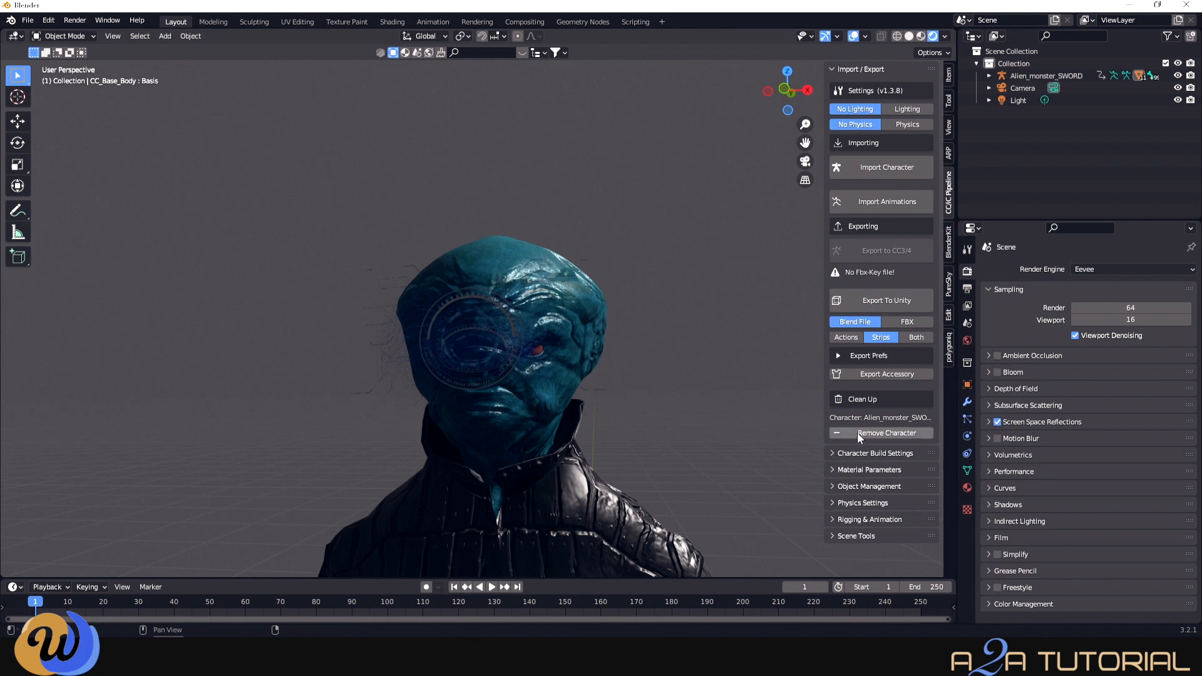
# - Expand Scene Tools and apply the CC Default lighting to the alien
pyautogui.click(832, 536)
pyautogui.scroll(-5, 847, 521)
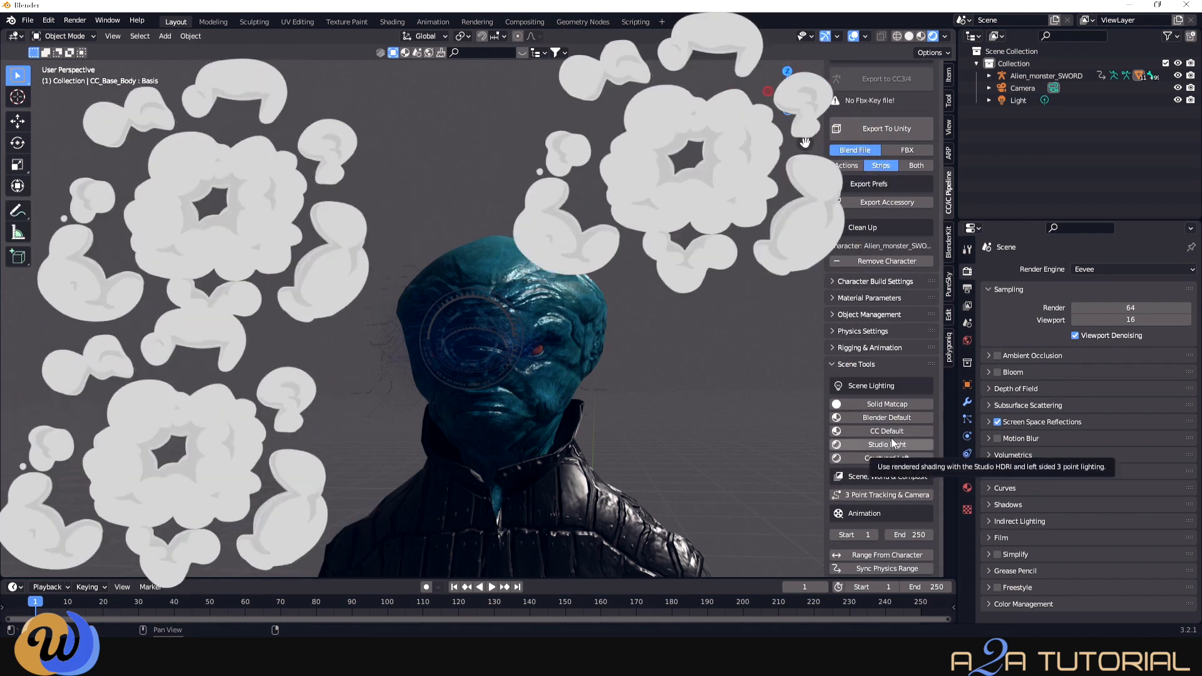
pyautogui.click(892, 434)
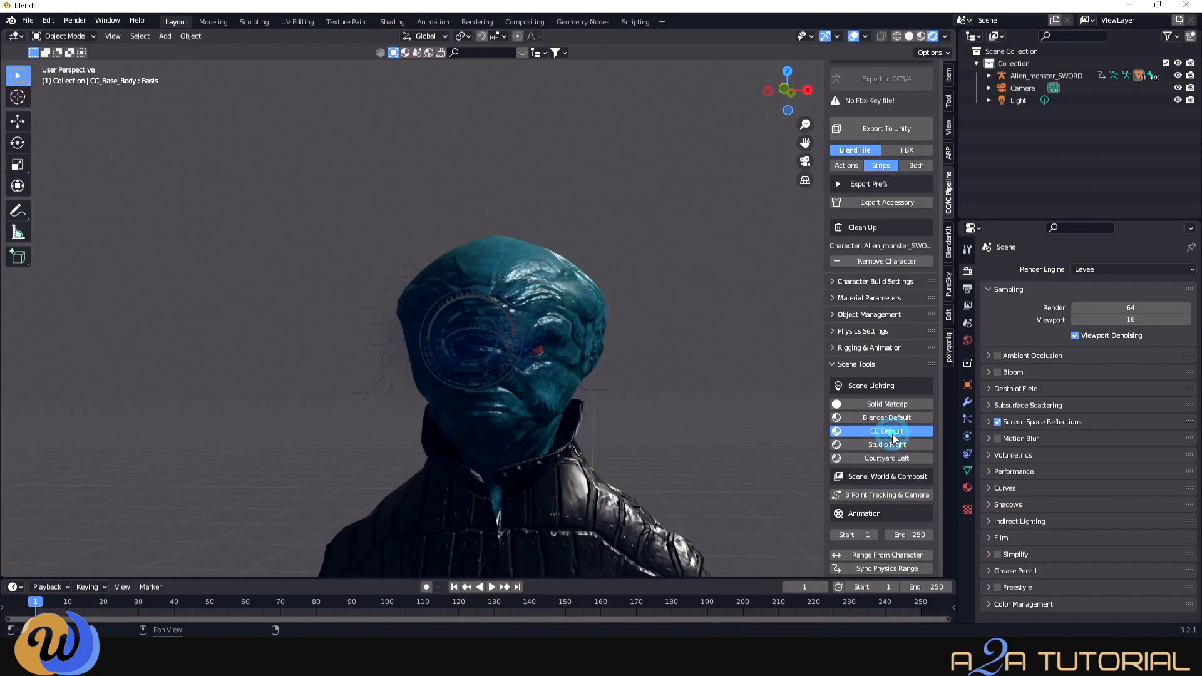
# - Switch the lighting to Courtyard Left and orbit around the alien to check it
pyautogui.scroll(-2, 666, 446)
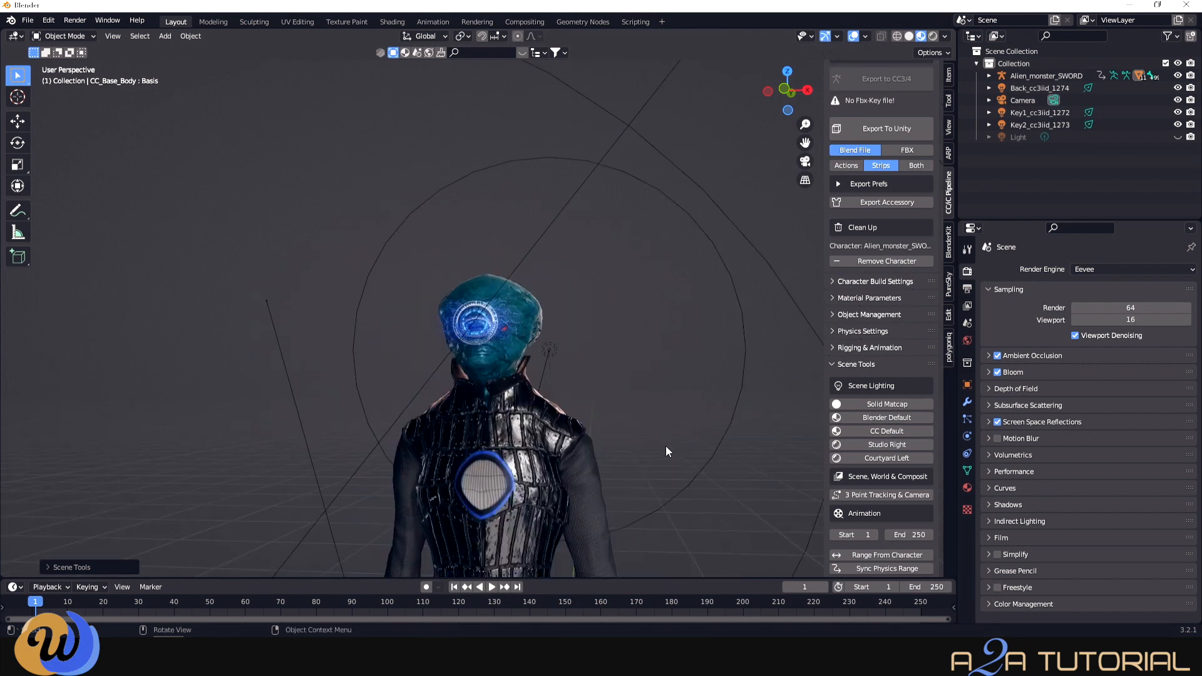
pyautogui.scroll(-3, 625, 452)
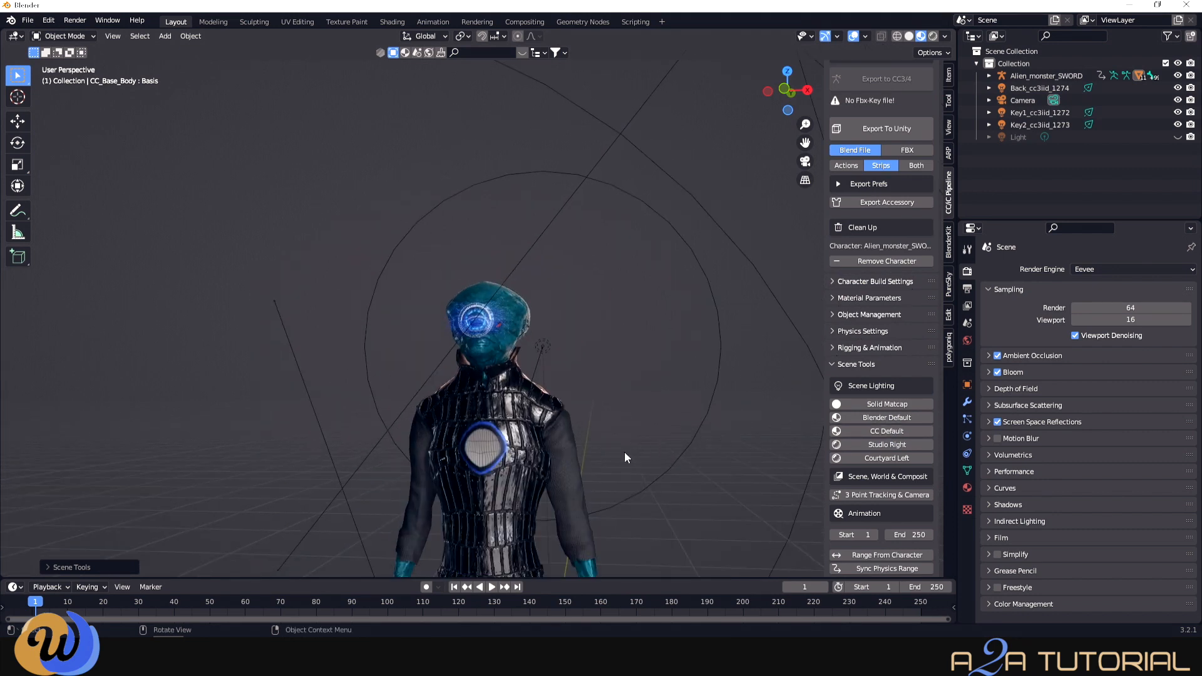
pyautogui.scroll(3, 622, 453)
pyautogui.moveTo(621, 453); pyautogui.dragTo(782, 466, button='middle')
pyautogui.scroll(-1, 888, 475)
pyautogui.click(879, 434)
pyautogui.moveTo(432, 421); pyautogui.dragTo(504, 419, button='middle')
pyautogui.scroll(6, 504, 419)
pyautogui.moveTo(505, 419); pyautogui.dragTo(554, 419, button='middle')
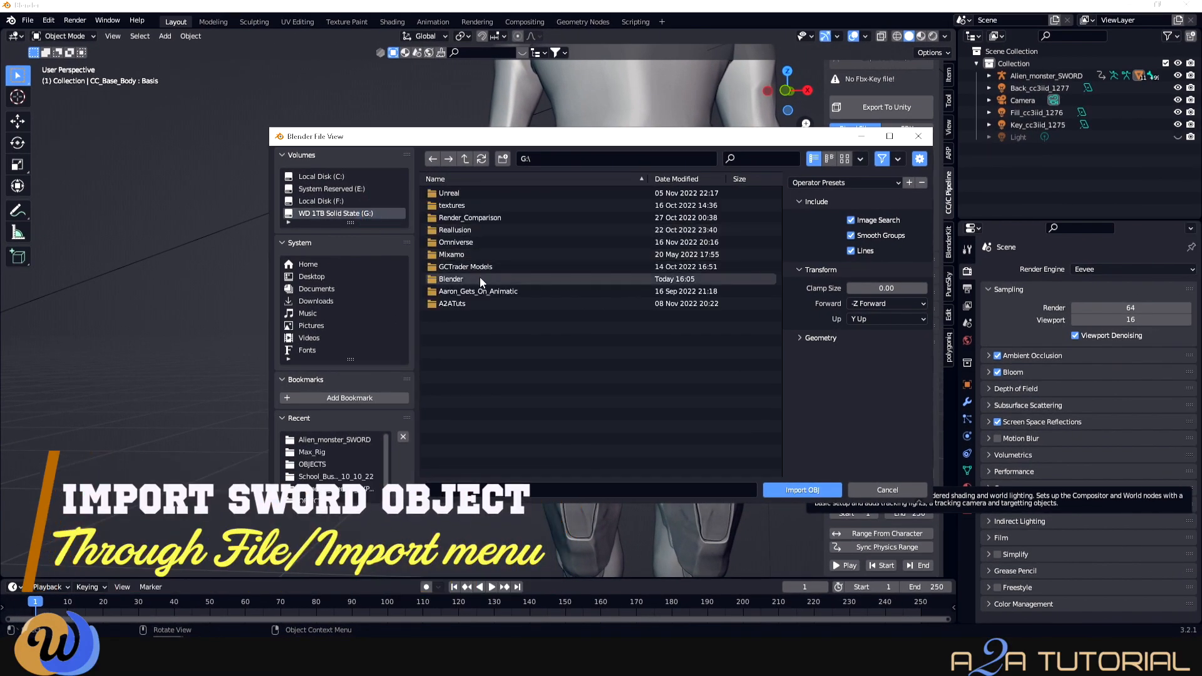
# - Import Sword_XR-8.obj from G:\Blender\Alien_monster_SWORD\Sword into the scene
pyautogui.click(479, 279)
pyautogui.click(496, 427)
pyautogui.click(490, 218)
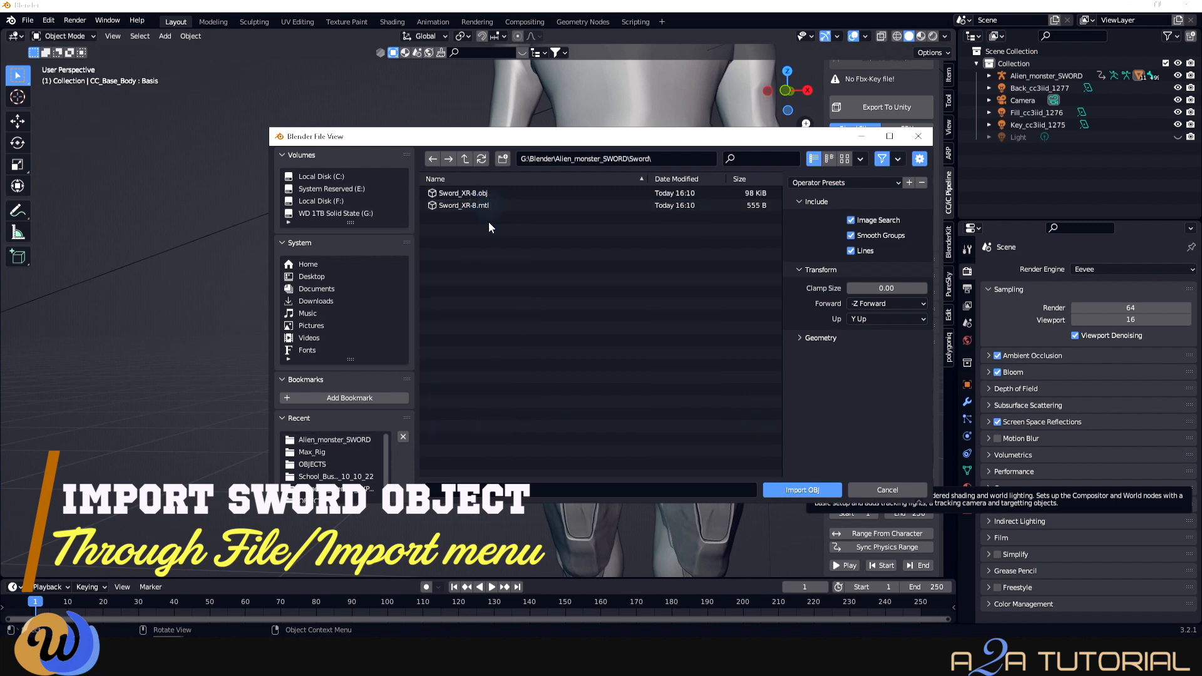
pyautogui.click(489, 191)
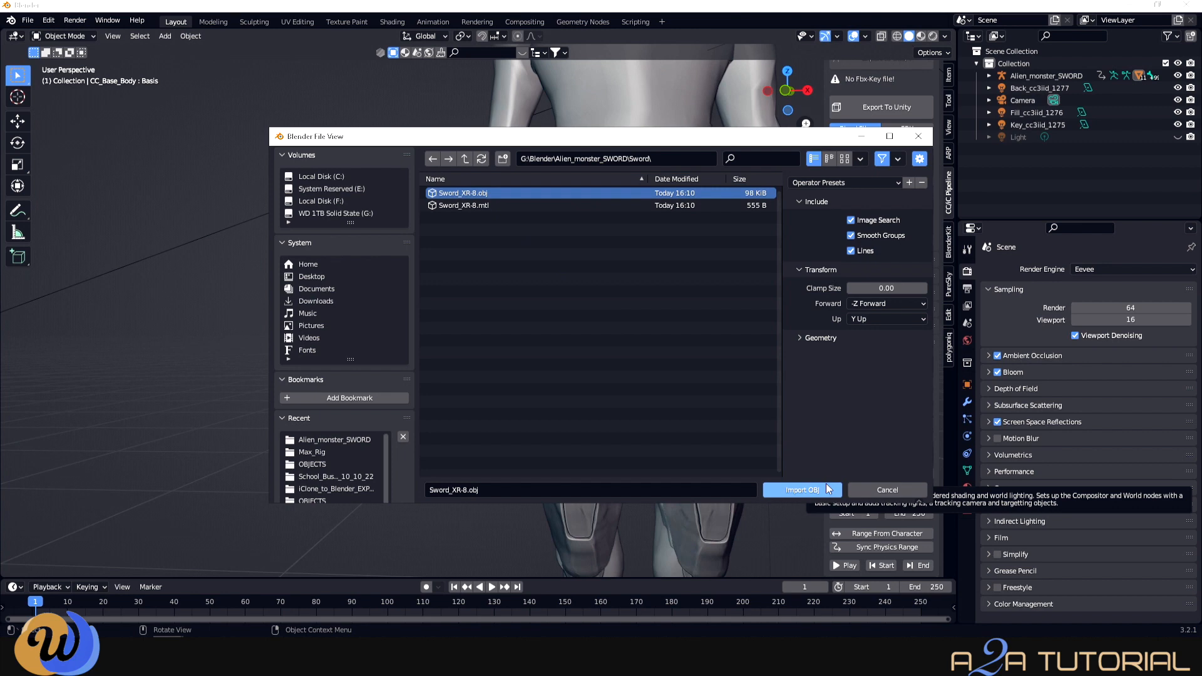
pyautogui.click(827, 487)
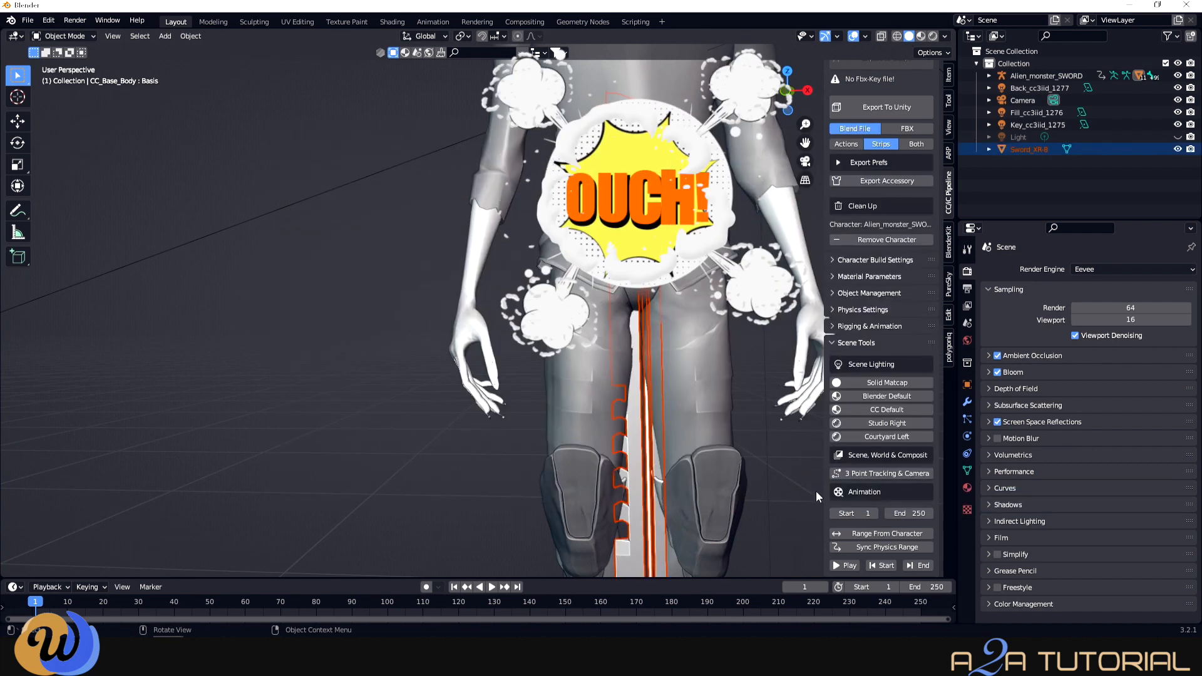
pyautogui.scroll(-5, 690, 456)
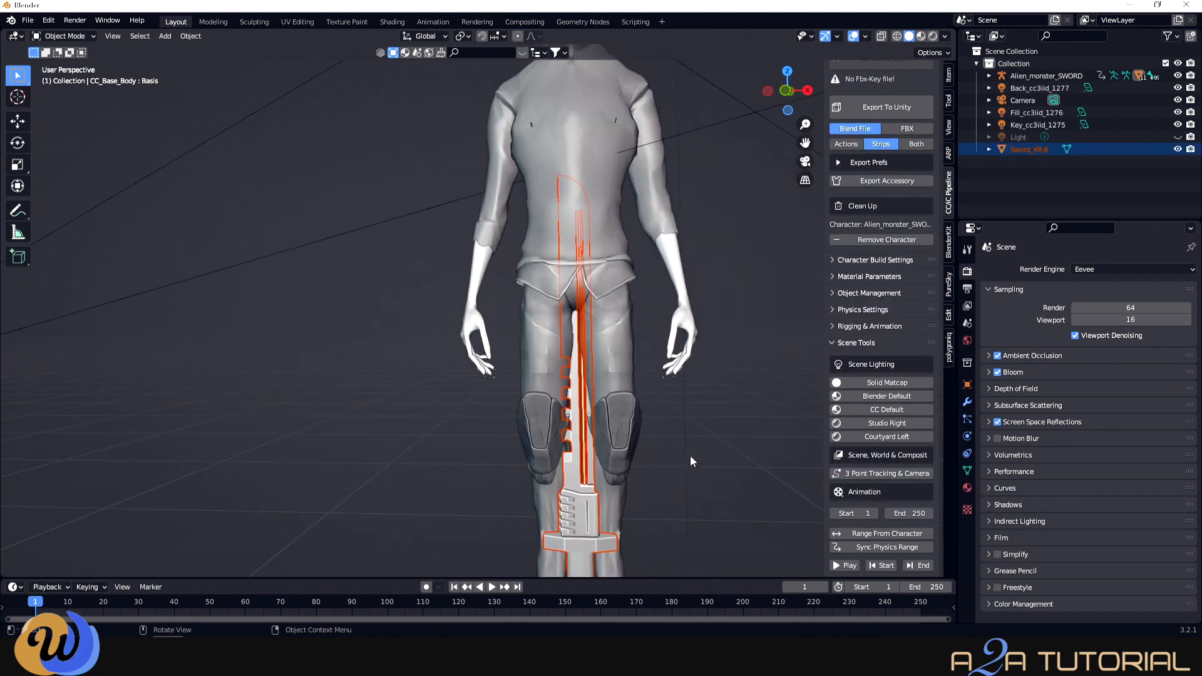
# - Rotate the sword upright and move it toward the alien's right hand
pyautogui.click(26, 143)
pyautogui.moveTo(566, 478); pyautogui.dragTo(559, 562)
pyautogui.press('g')
pyautogui.click(433, 295)
pyautogui.moveTo(449, 218); pyautogui.dragTo(462, 255)
pyautogui.rightClick(465, 381)
pyautogui.moveTo(514, 411); pyautogui.dragTo(654, 438, button='middle')
pyautogui.scroll(2, 653, 438)
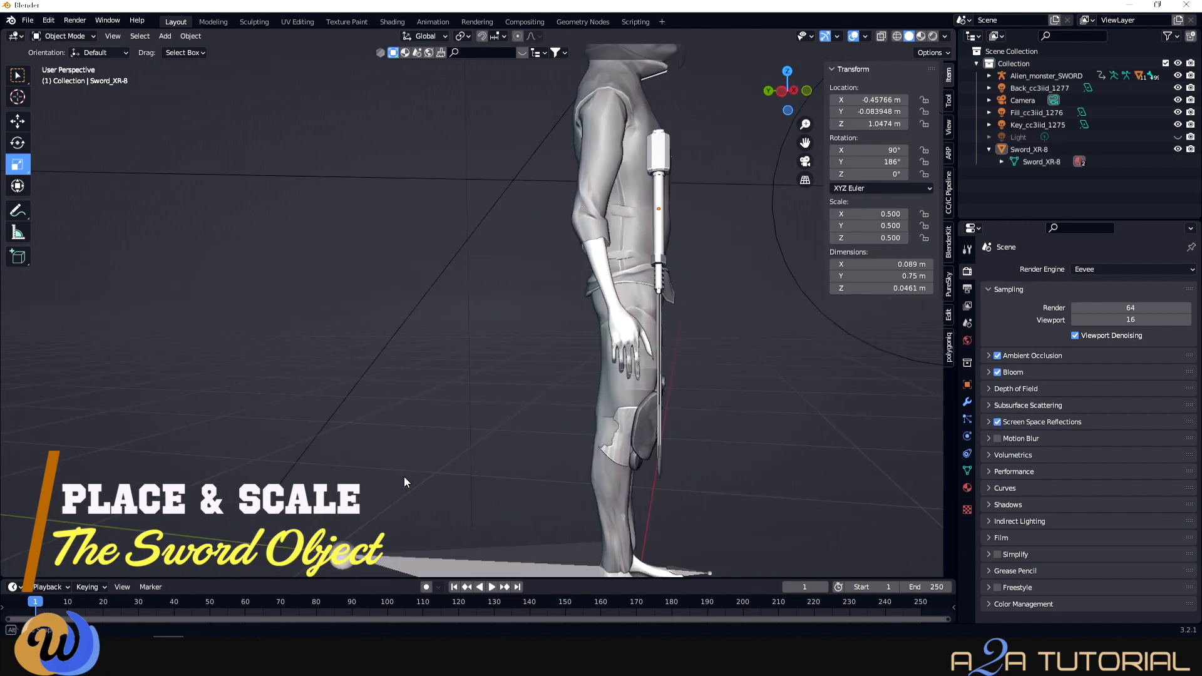
pyautogui.moveTo(404, 476); pyautogui.dragTo(368, 421, button='middle')
pyautogui.click(457, 177)
pyautogui.hotkey('shift', 'space')
pyautogui.press('g')
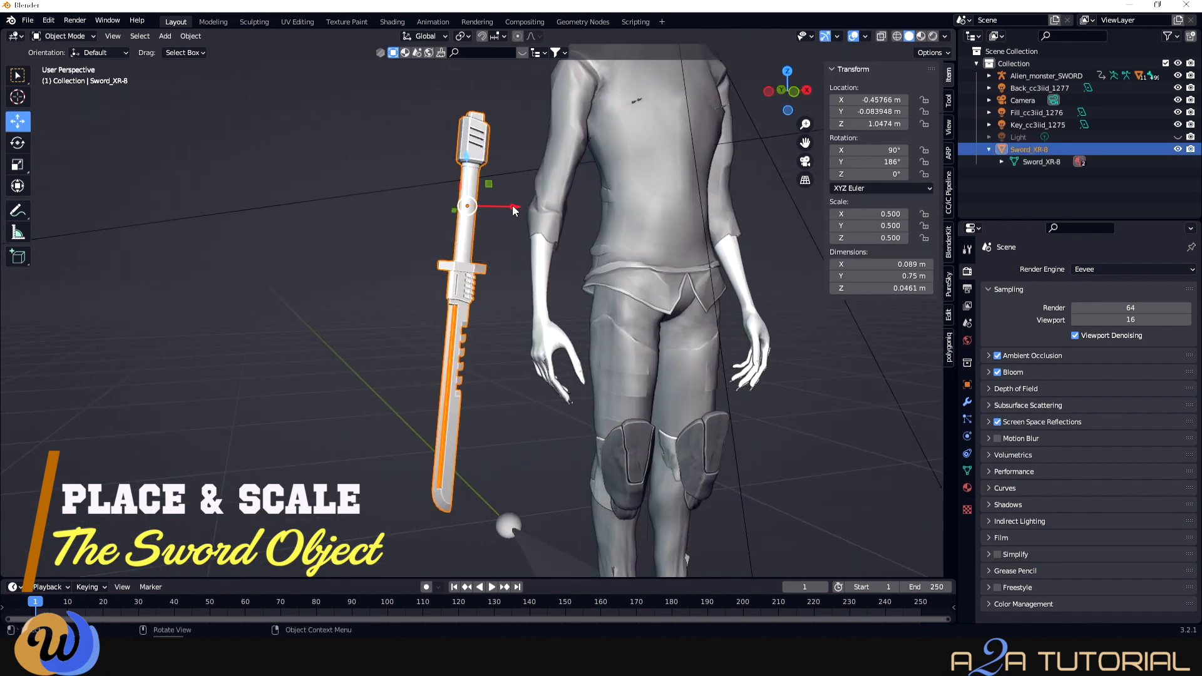
pyautogui.moveTo(514, 209); pyautogui.dragTo(632, 214)
# - Tilt the sword and slide it along X, Y and Z to follow the forearm
pyautogui.moveTo(439, 476); pyautogui.dragTo(530, 482, button='middle')
pyautogui.scroll(3, 530, 482)
pyautogui.scroll(-3, 530, 482)
pyautogui.moveTo(737, 169); pyautogui.dragTo(628, 249)
pyautogui.click(18, 143)
pyautogui.moveTo(695, 285); pyautogui.dragTo(707, 272)
pyautogui.click(18, 121)
pyautogui.moveTo(596, 267); pyautogui.dragTo(612, 268)
pyautogui.moveTo(545, 297); pyautogui.dragTo(452, 297, button='middle')
pyautogui.scroll(-2, 452, 297)
pyautogui.moveTo(578, 289); pyautogui.dragTo(563, 290)
pyautogui.scroll(2, 543, 263)
pyautogui.moveTo(544, 237); pyautogui.dragTo(578, 333)
pyautogui.scroll(-3, 561, 294)
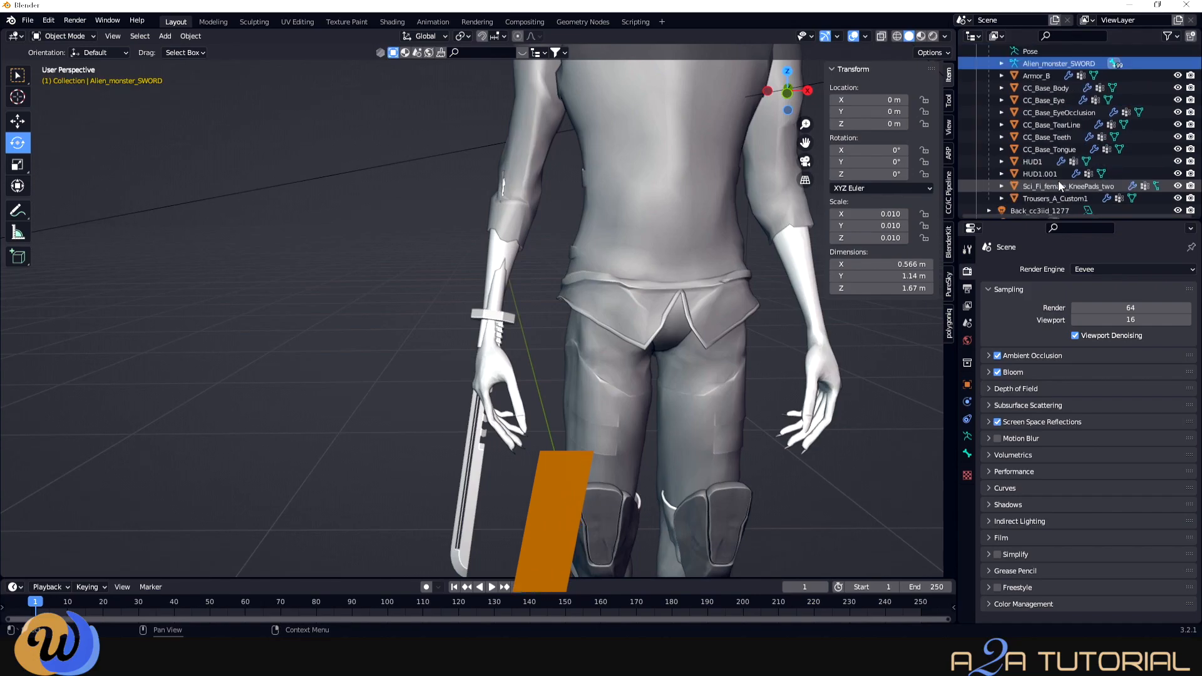
# - Select all the alien character's meshes in the Outliner and hide them
pyautogui.scroll(-4, 1058, 181)
pyautogui.click(1059, 195)
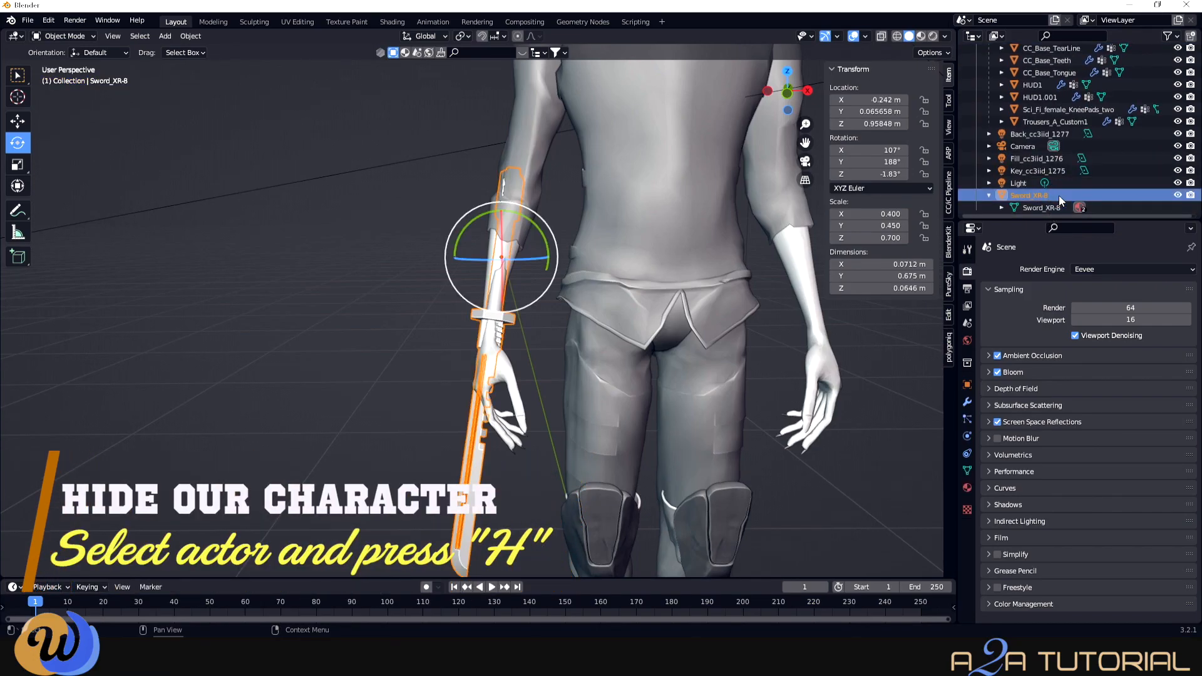
pyautogui.scroll(6, 1056, 188)
pyautogui.click(1130, 72)
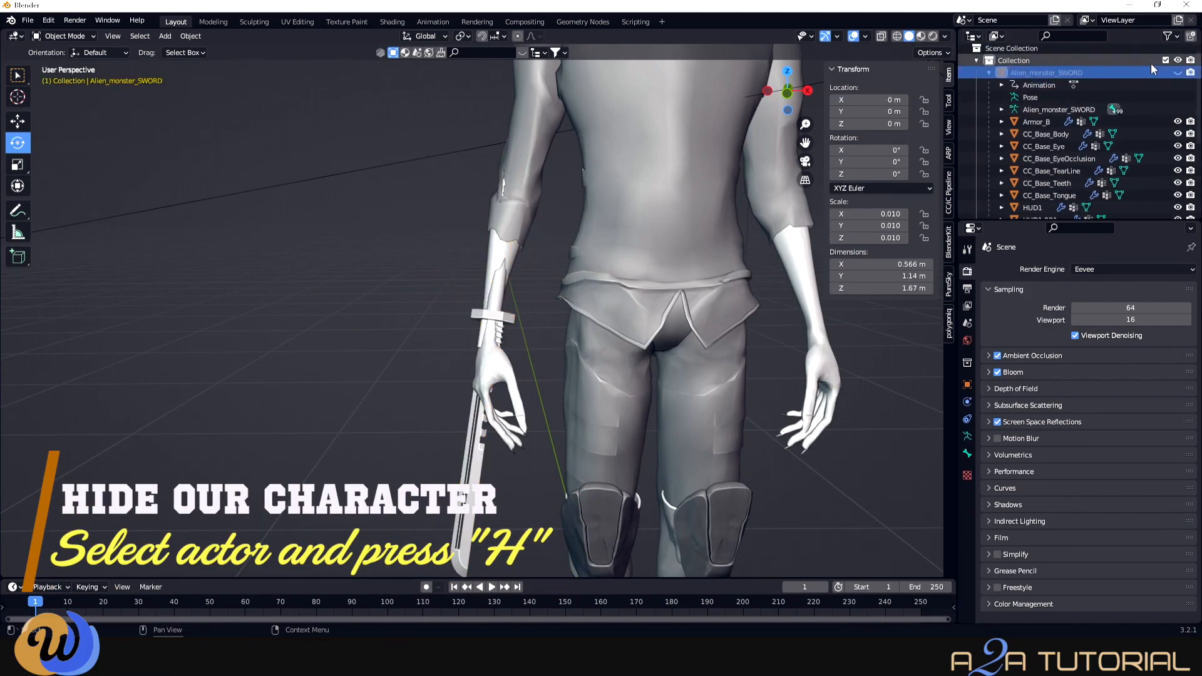
pyautogui.scroll(-3, 1096, 125)
pyautogui.keyDown('shift'); pyautogui.click(1061, 171); pyautogui.keyUp('shift')
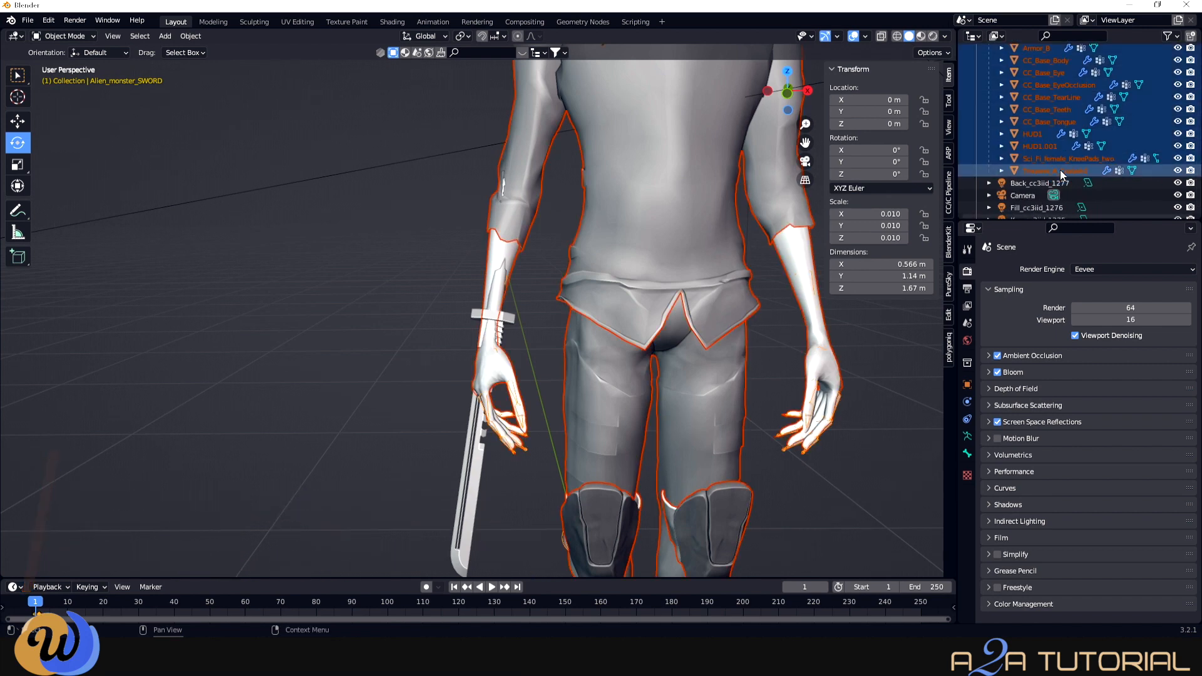
pyautogui.press('h')
# - Select Sword_XR-8 and box-select its upper handle faces for deletion
pyautogui.scroll(3, 513, 301)
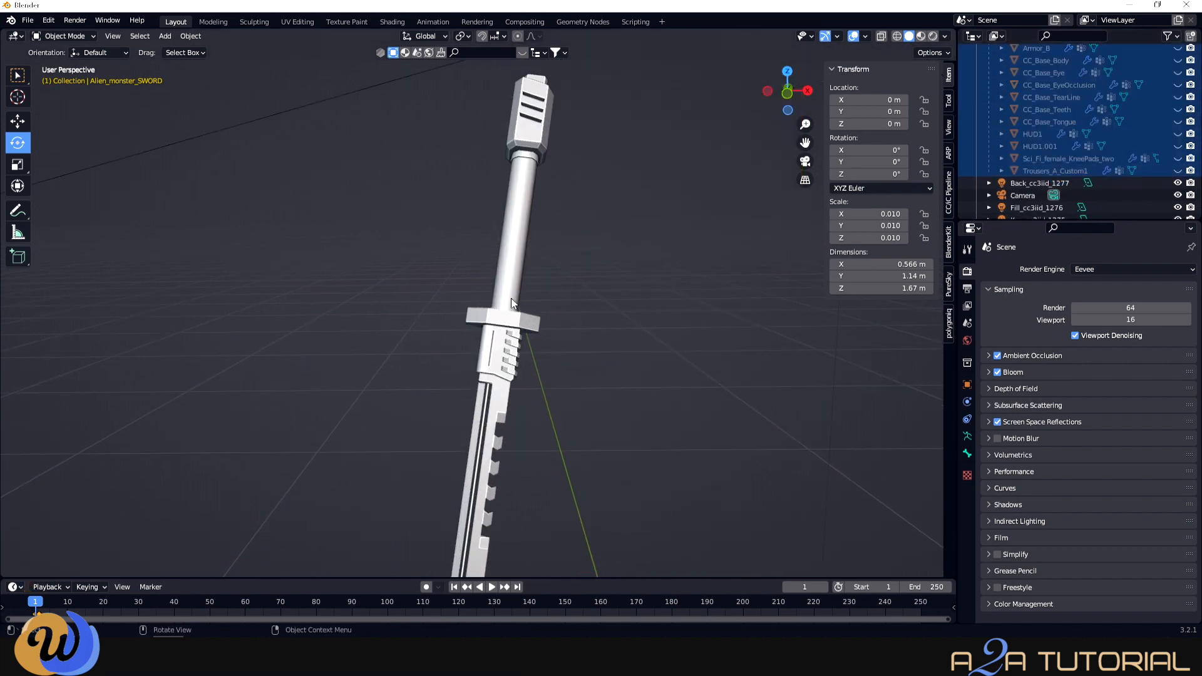
pyautogui.scroll(-2, 1091, 218)
pyautogui.click(1023, 207)
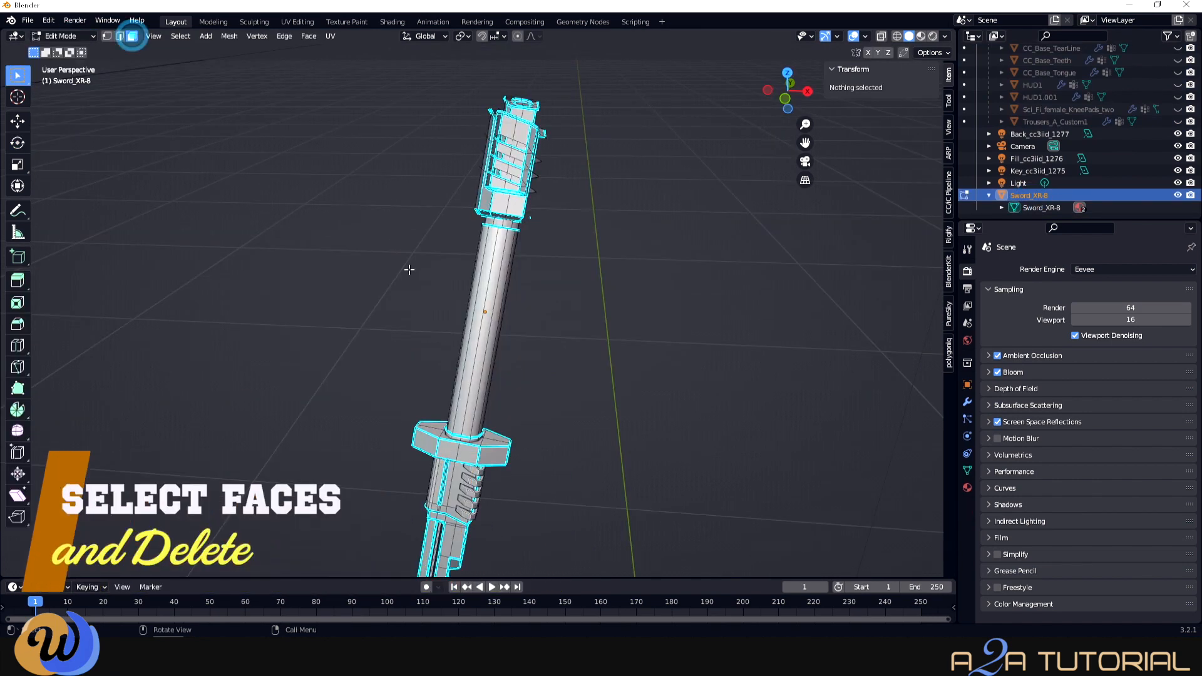
pyautogui.moveTo(410, 276)
pyautogui.mouseDown()
pyautogui.moveTo(577, 108)
pyautogui.moveTo(416, 262)
pyautogui.mouseUp()
pyautogui.rightClick(526, 171)
# - Delete the selected handle faces and then the remaining grip faces
pyautogui.click(480, 395)
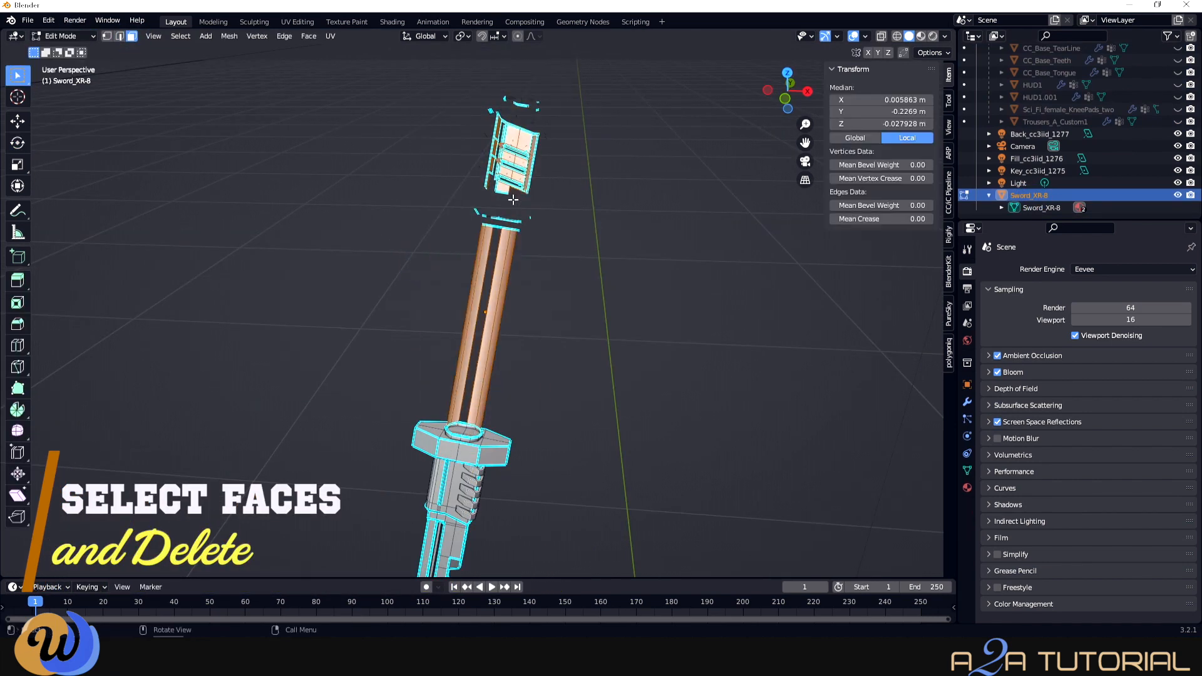
pyautogui.rightClick(479, 269)
pyautogui.click(479, 271)
pyautogui.moveTo(497, 201)
pyautogui.mouseDown()
pyautogui.moveTo(438, 273)
pyautogui.moveTo(577, 77)
pyautogui.mouseUp()
pyautogui.rightClick(500, 272)
pyautogui.click(500, 272)
pyautogui.rightClick(519, 164)
pyautogui.click(470, 254)
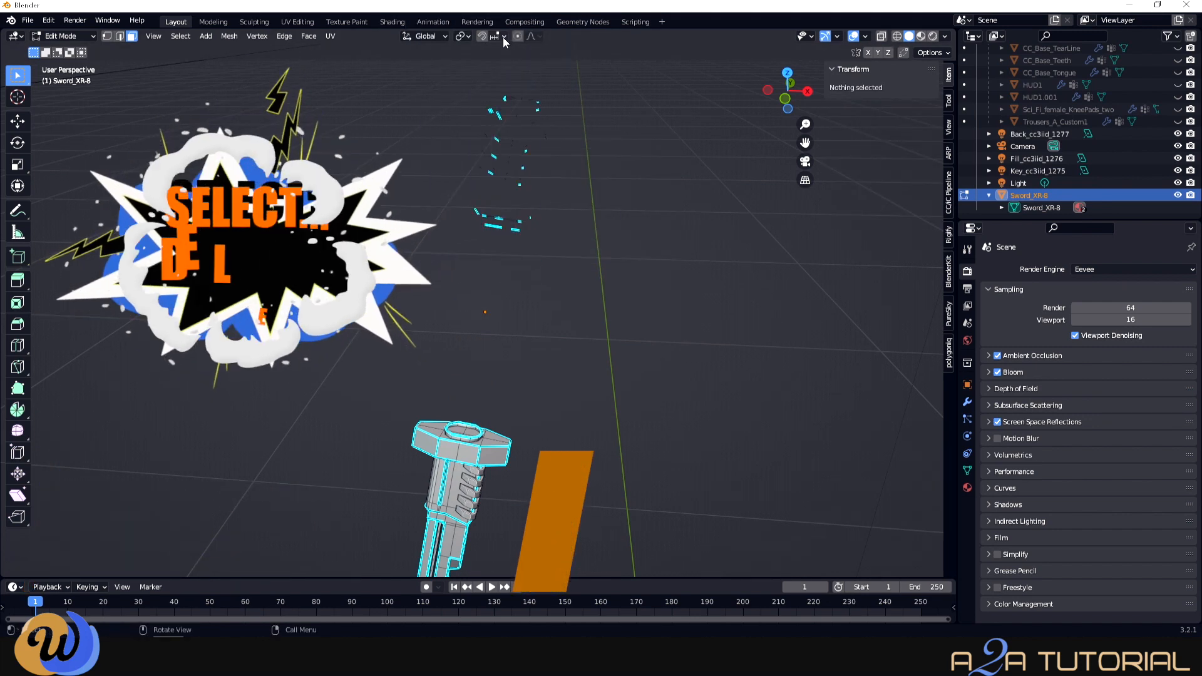
# - Enable X-ray and delete the leftover handle edges on front and back
pyautogui.click(881, 37)
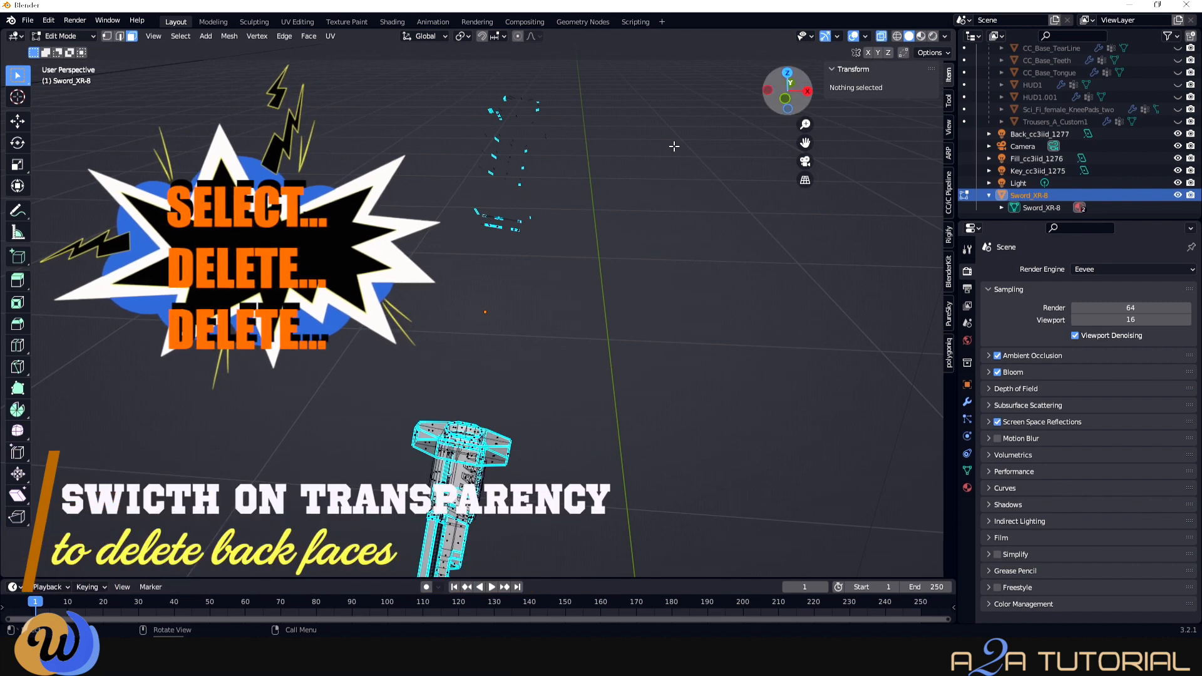
pyautogui.moveTo(406, 312); pyautogui.dragTo(579, 79)
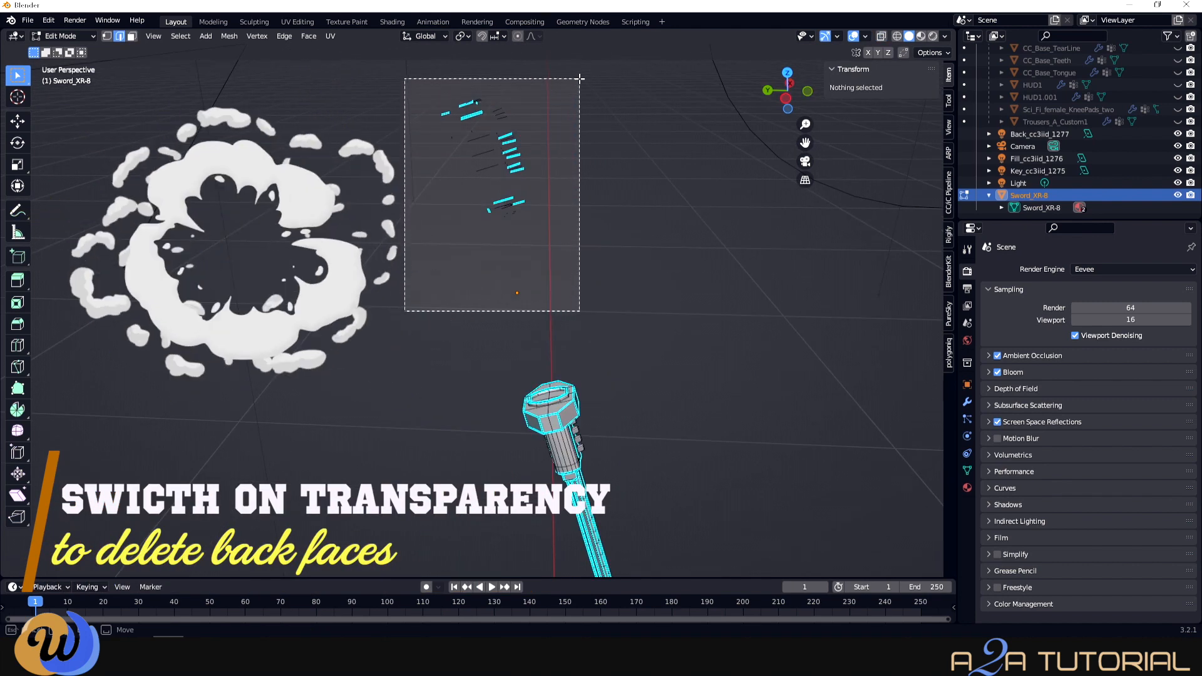
pyautogui.rightClick(546, 137)
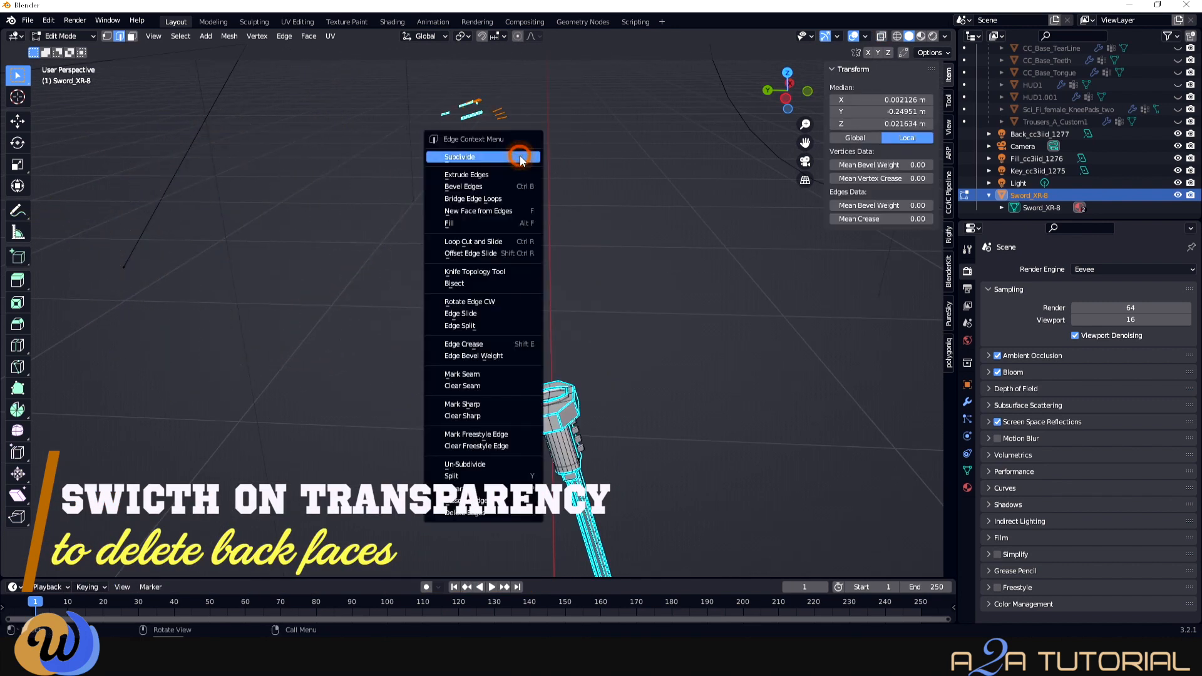
pyautogui.click(495, 512)
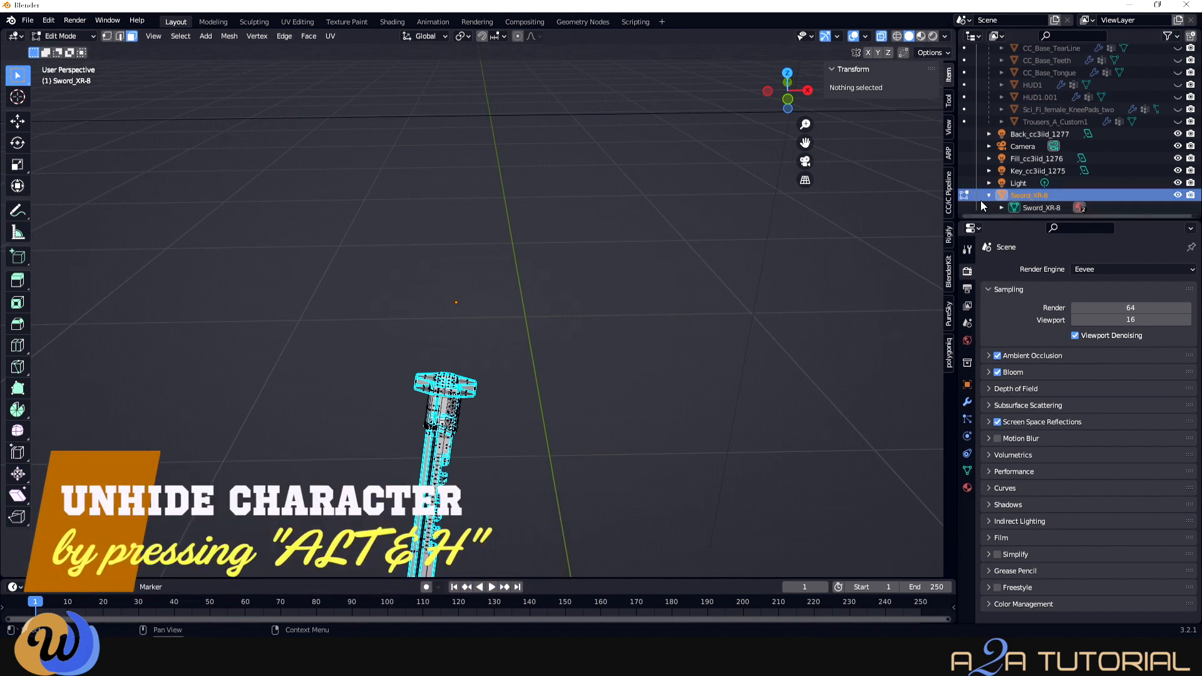
# - Unhide the Alien_monster_SWORD character with Alt+H and orbit to see the trimmed sword
pyautogui.keyDown('shift'); pyautogui.click(1041, 75); pyautogui.keyUp('shift')
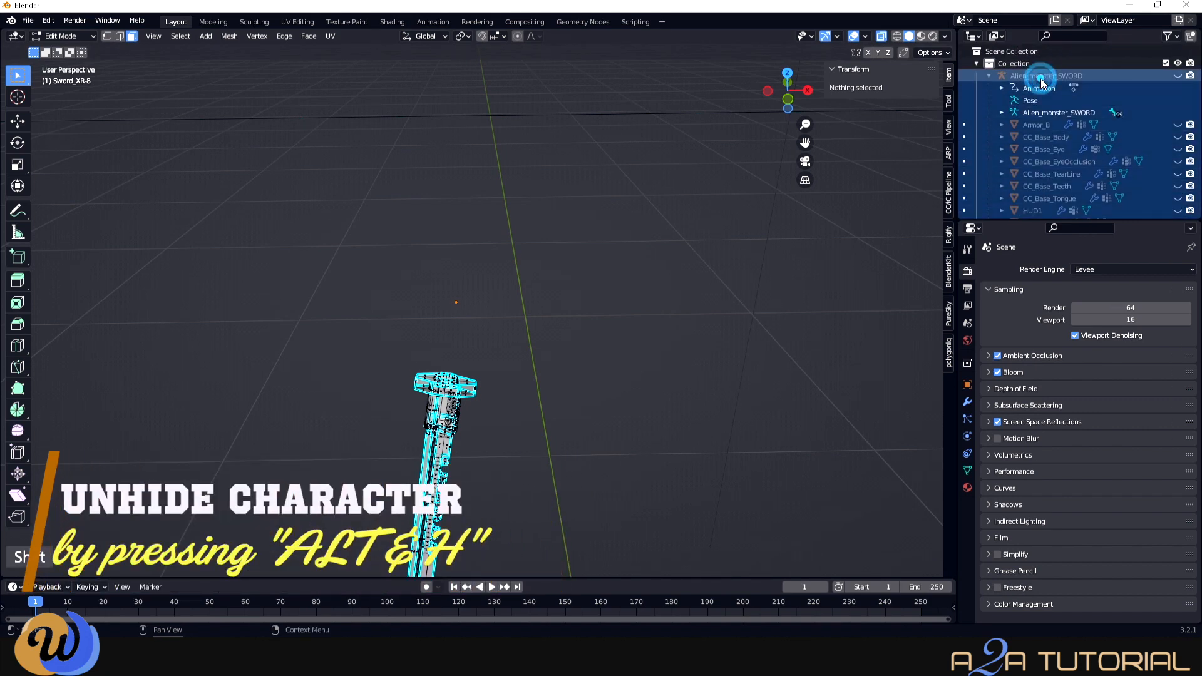
pyautogui.hotkey('alt', 'h')
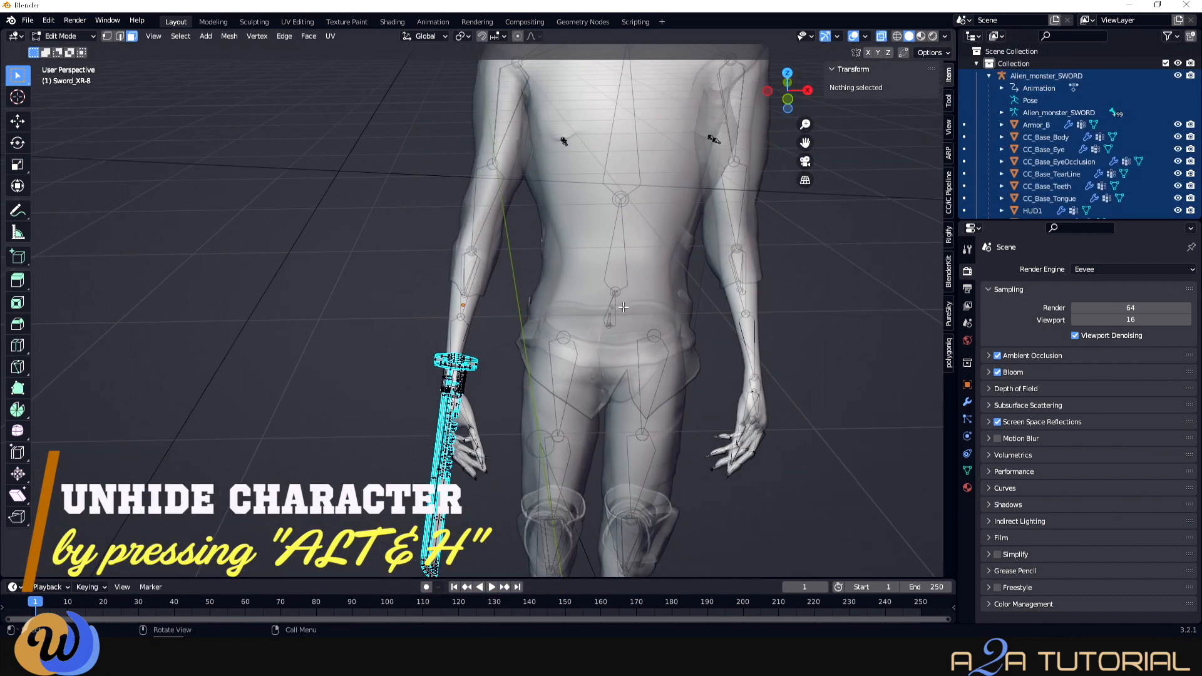
pyautogui.moveTo(623, 307); pyautogui.dragTo(513, 298, button='middle')
pyautogui.scroll(3, 513, 298)
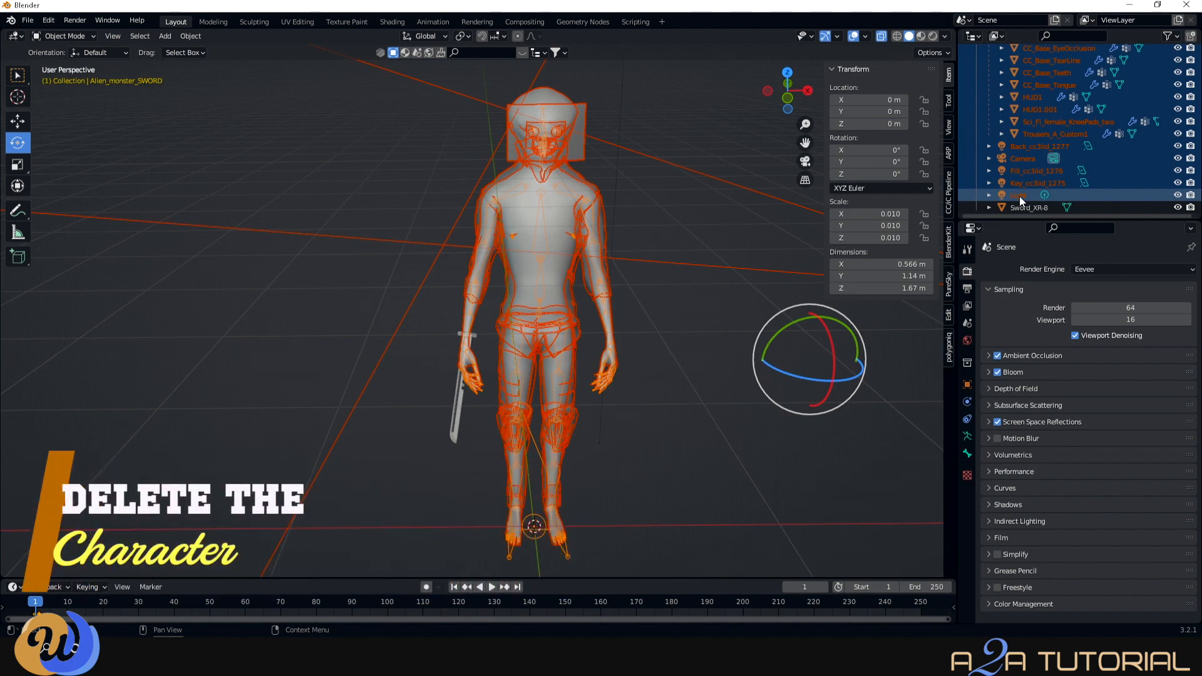
# - Delete the character and reset the Sword_XR-8's scale to 1
pyautogui.press('Delete')
pyautogui.click(1002, 75)
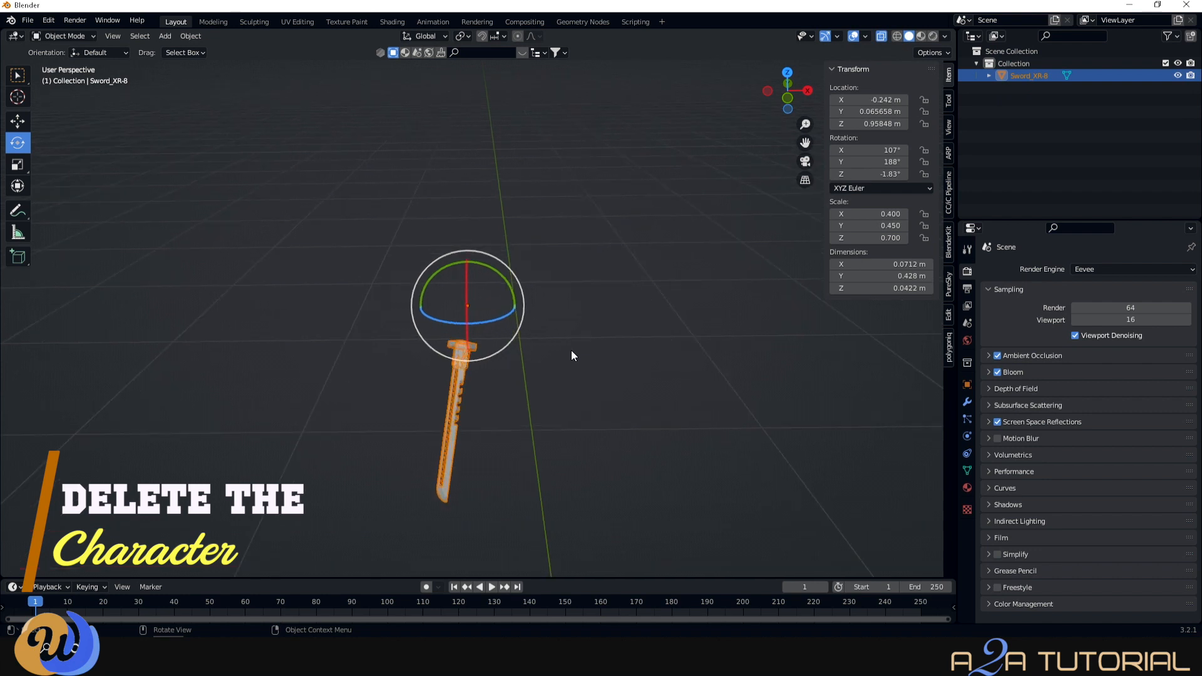
pyautogui.write('1')
pyautogui.press('Return')
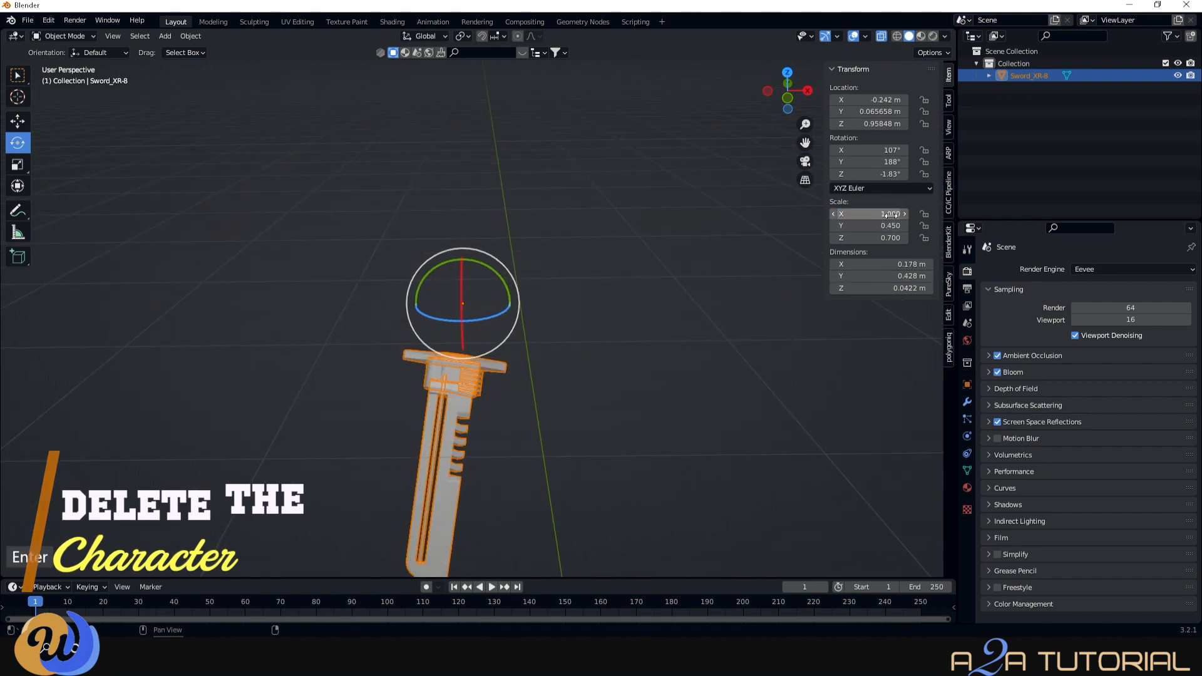
pyautogui.click(893, 226)
pyautogui.write('1')
pyautogui.press('Return')
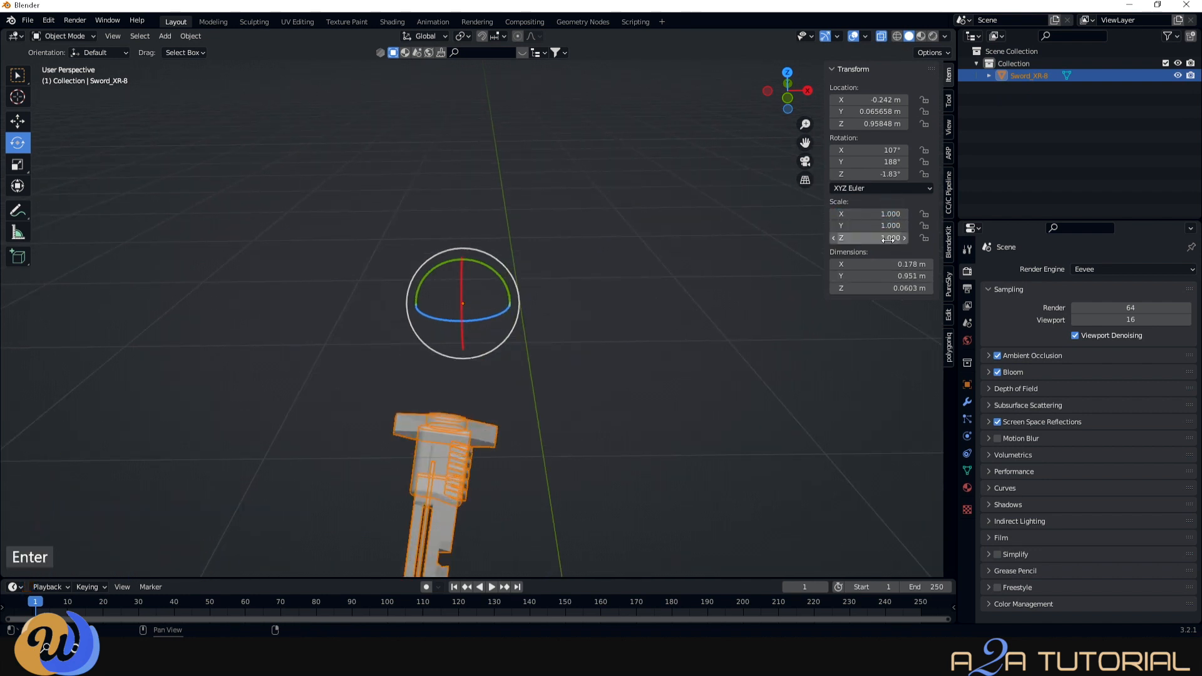
pyautogui.scroll(-3, 571, 406)
# - Export the sword as Wavefront OBJ named Sword_No_Handle.obj
pyautogui.click(27, 20)
pyautogui.moveTo(63, 198)
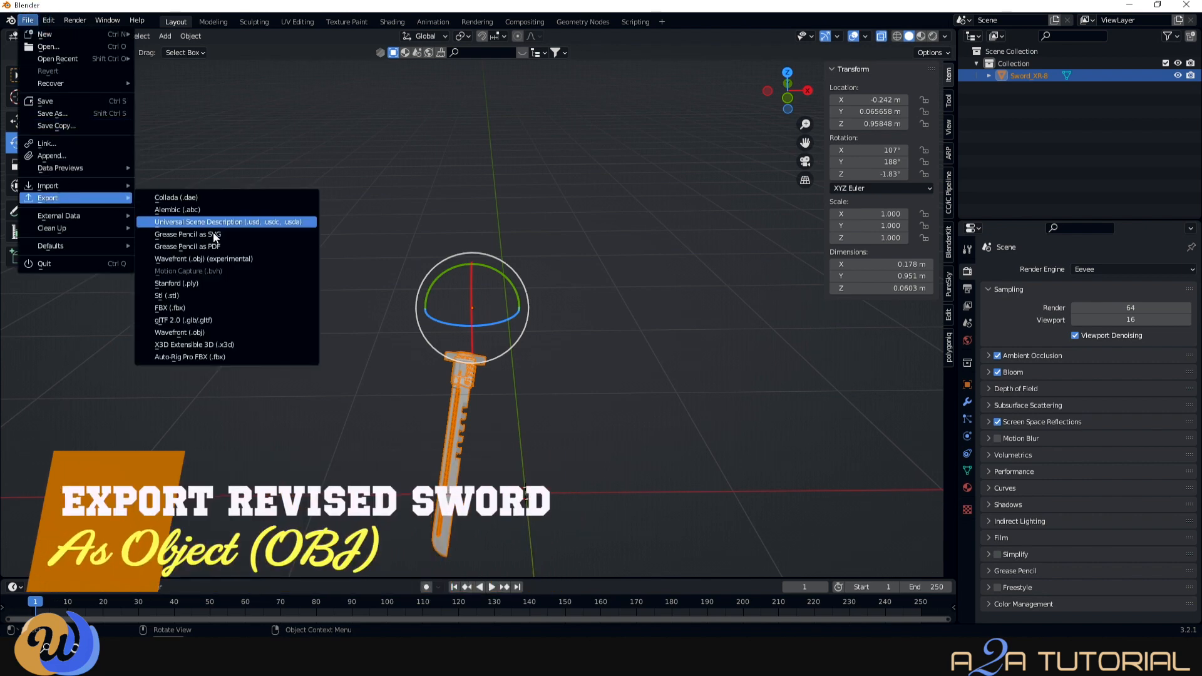
pyautogui.click(188, 332)
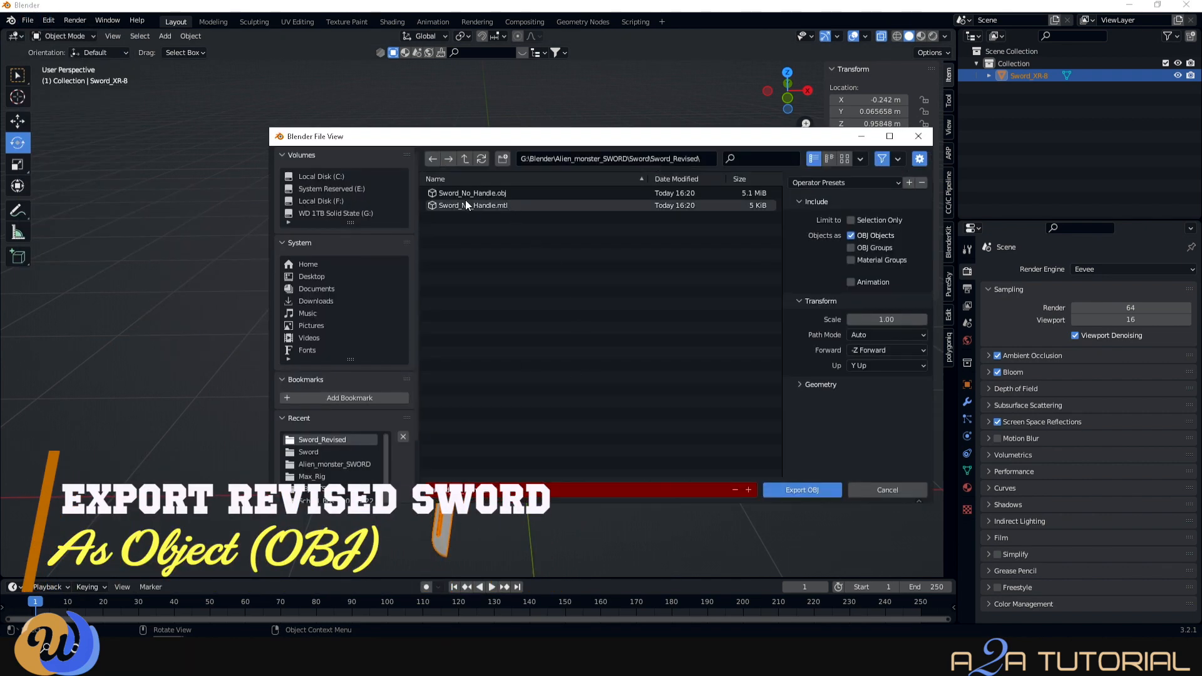
pyautogui.click(820, 494)
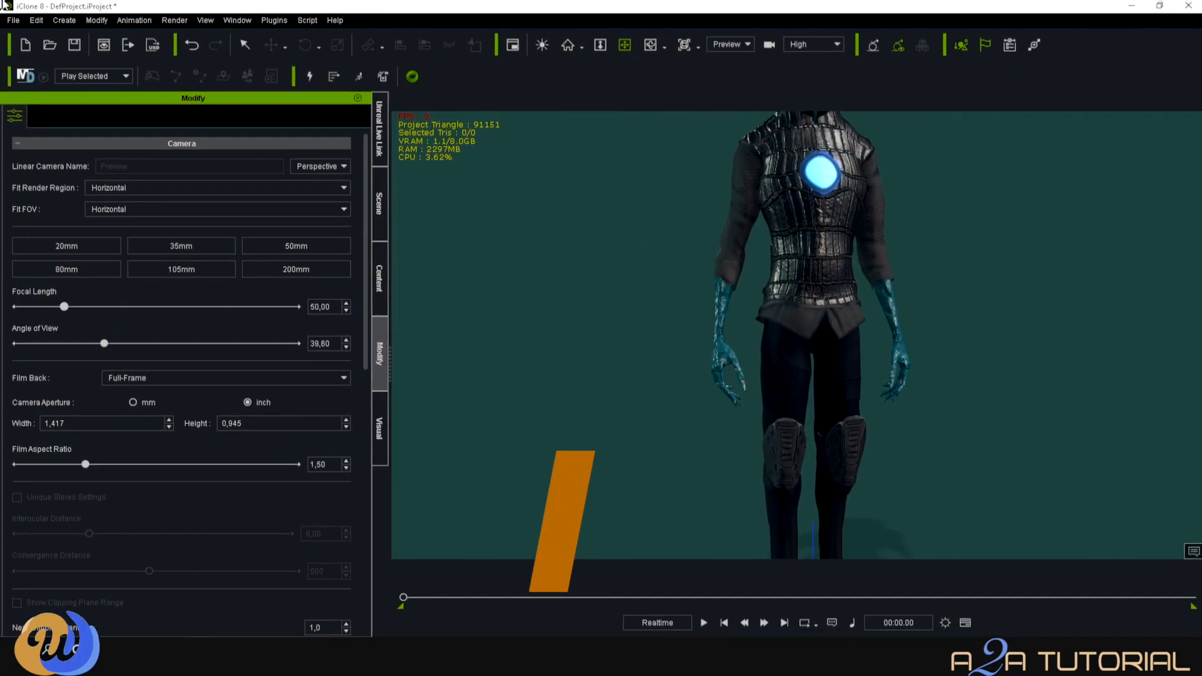
# - Import Sword_No_Handle from the Sword_Revised folder as the Sword_XR-8 prop
pyautogui.click(11, 19)
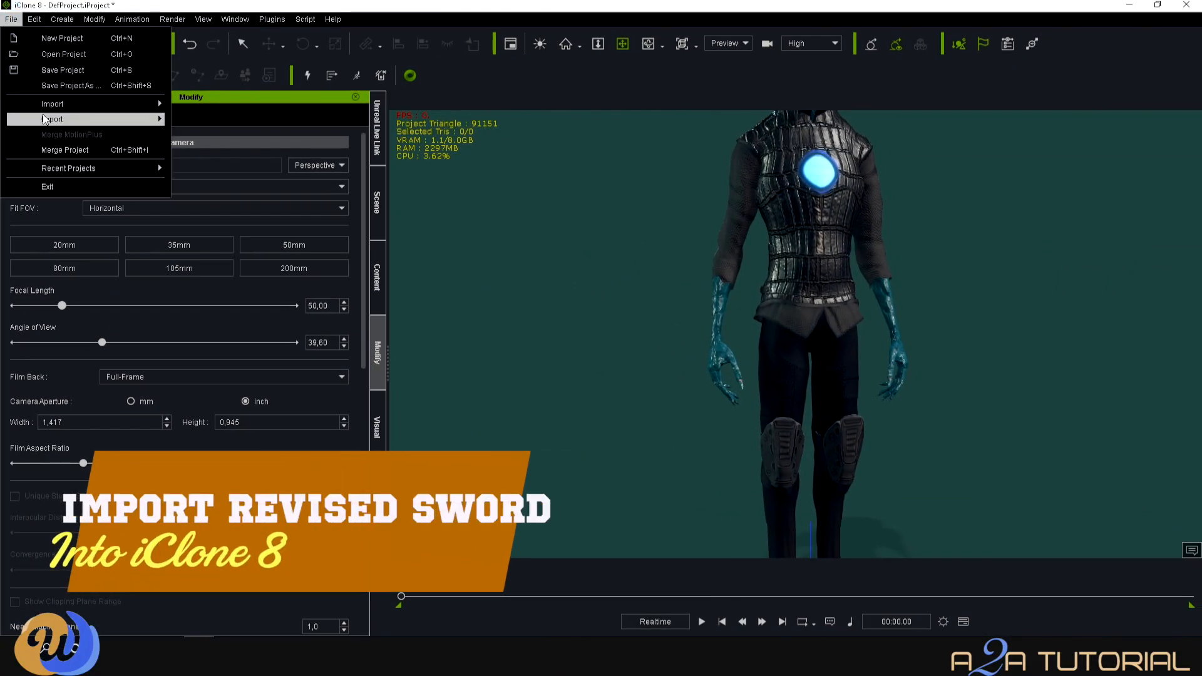
pyautogui.moveTo(158, 105)
pyautogui.click(216, 104)
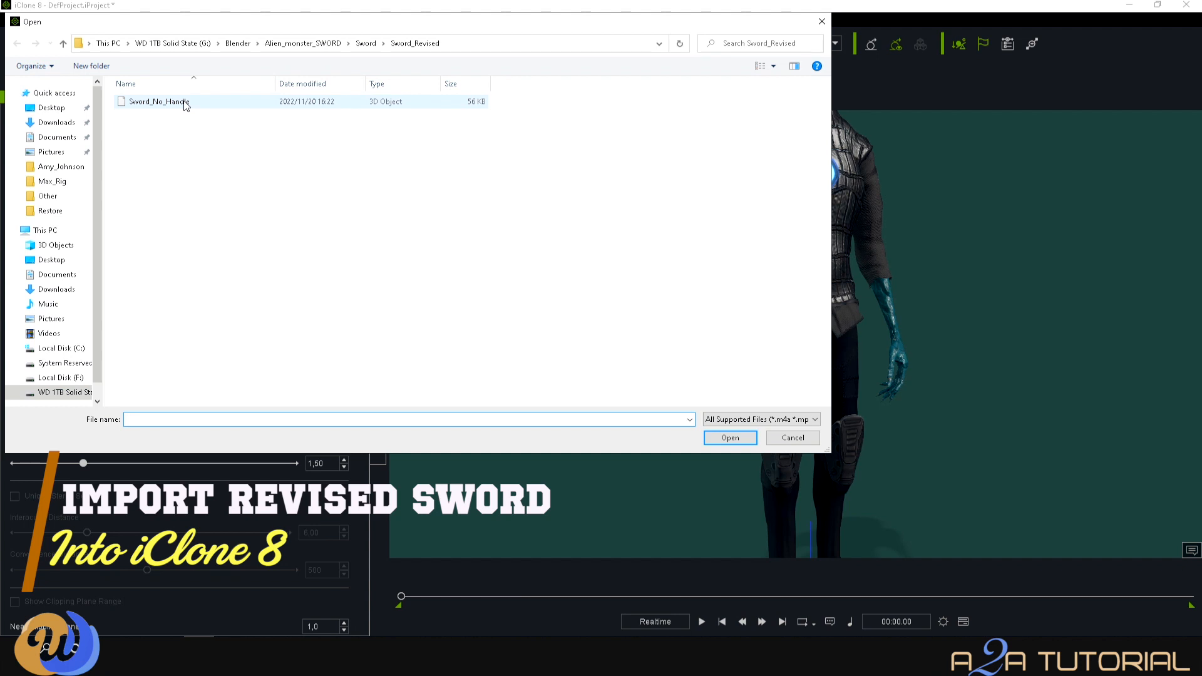
pyautogui.click(159, 101)
pyautogui.click(730, 437)
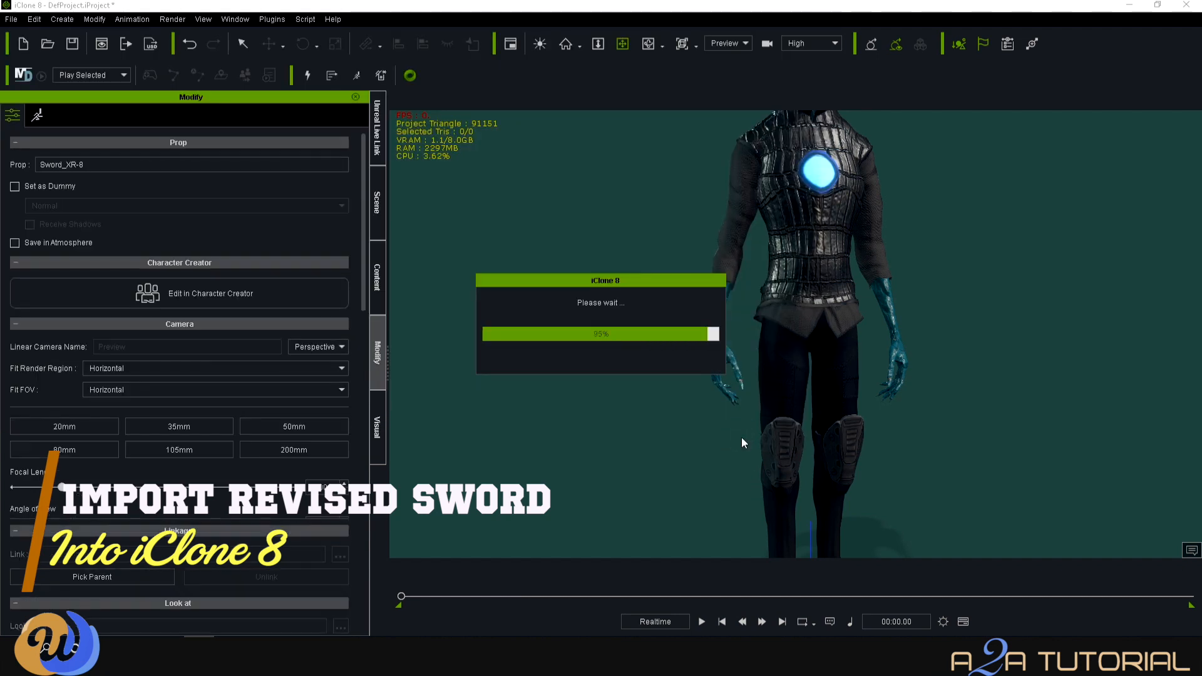
pyautogui.scroll(-3, 744, 440)
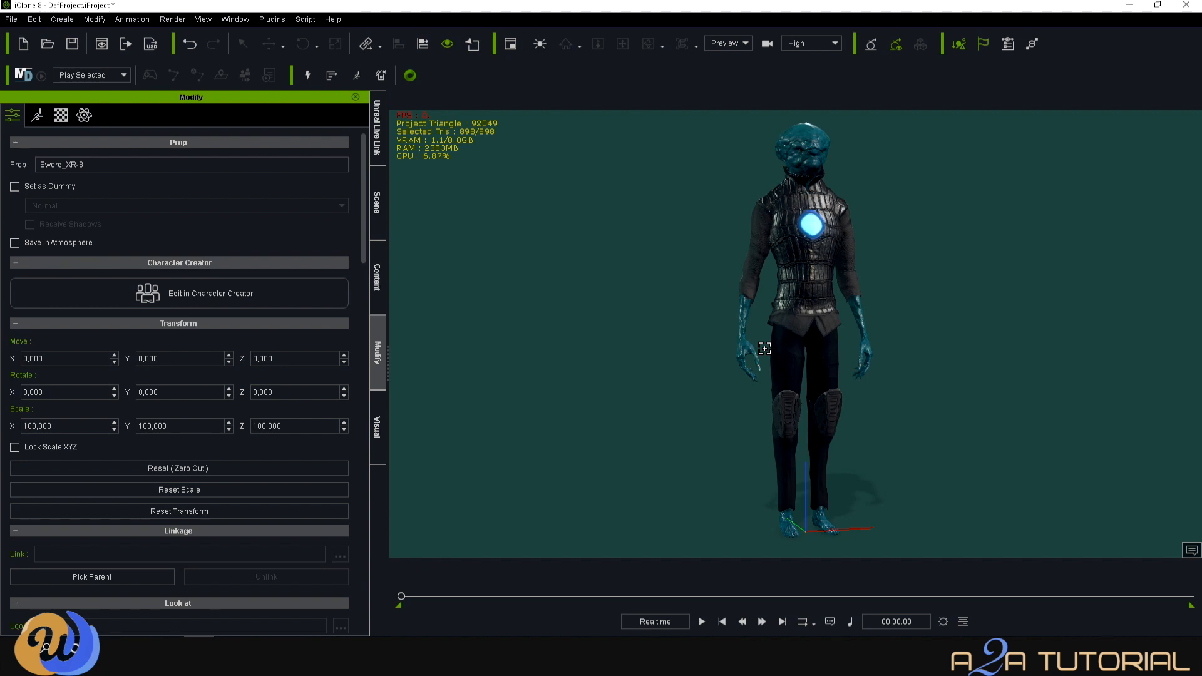
# - Align the sword to the alien's hand on X and Y and scale it to 6000 on every axis
pyautogui.click(750, 347)
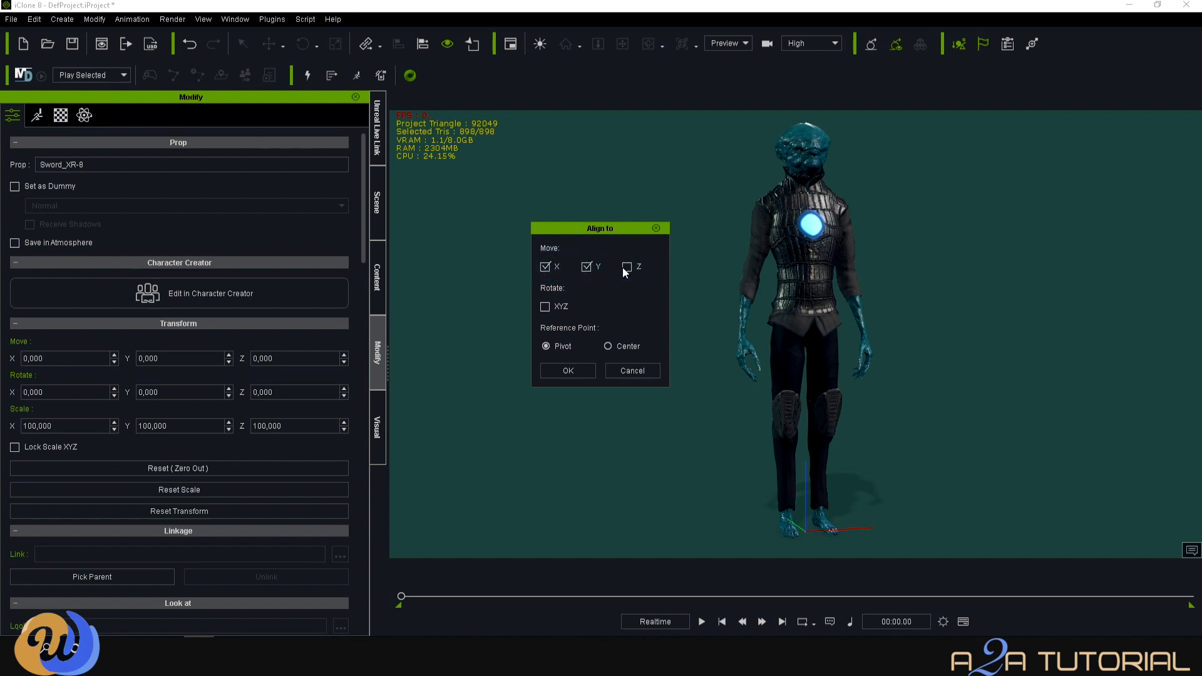
pyautogui.click(568, 371)
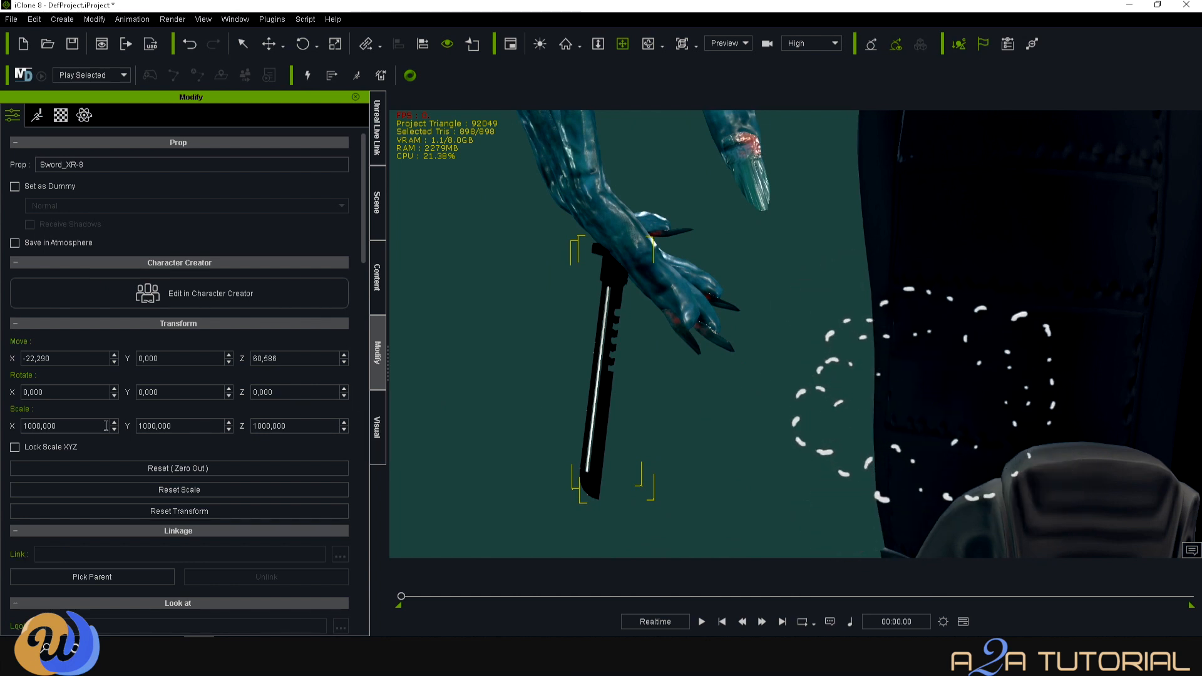
pyautogui.write('6000')
pyautogui.press('Tab')
pyautogui.press('BackSpace')
pyautogui.write('6000')
pyautogui.press('Tab')
pyautogui.write('5')
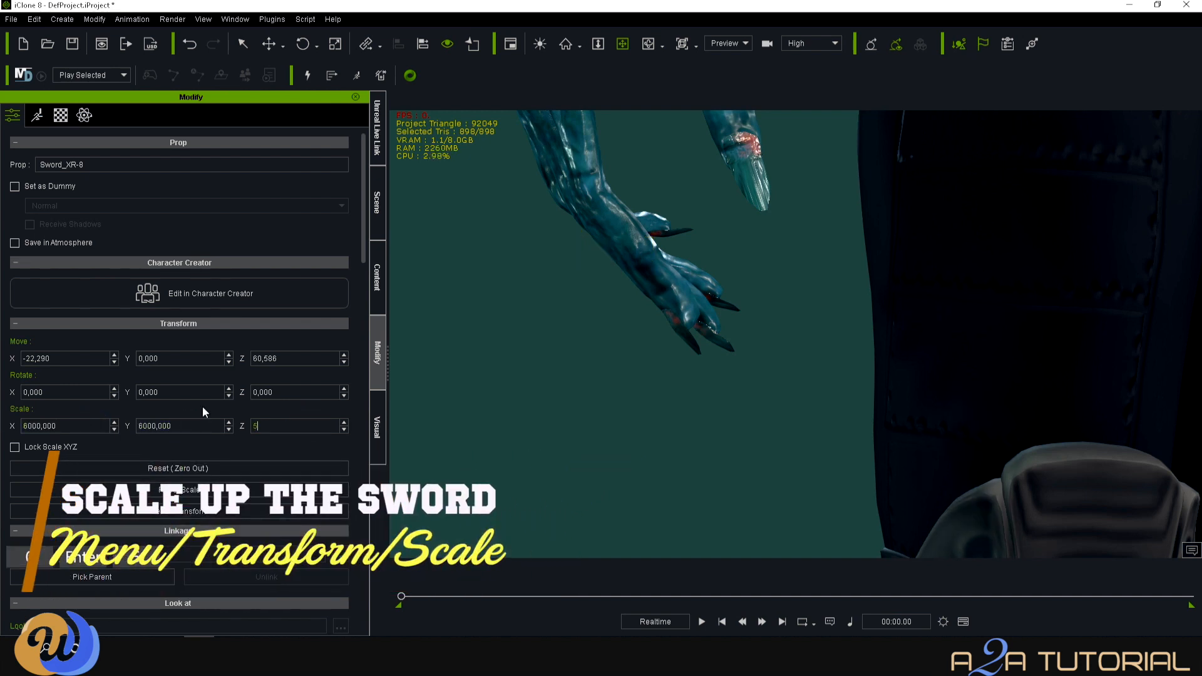
pyautogui.write('000')
pyautogui.press('Return')
# - Orbit and zoom the view to inspect the scaled sword against the alien
pyautogui.press('c')
pyautogui.moveTo(758, 391); pyautogui.dragTo(585, 574)
pyautogui.scroll(5, 819, 432)
pyautogui.press('x')
pyautogui.press('c')
pyautogui.scroll(-5, 754, 422)
pyautogui.press('x')
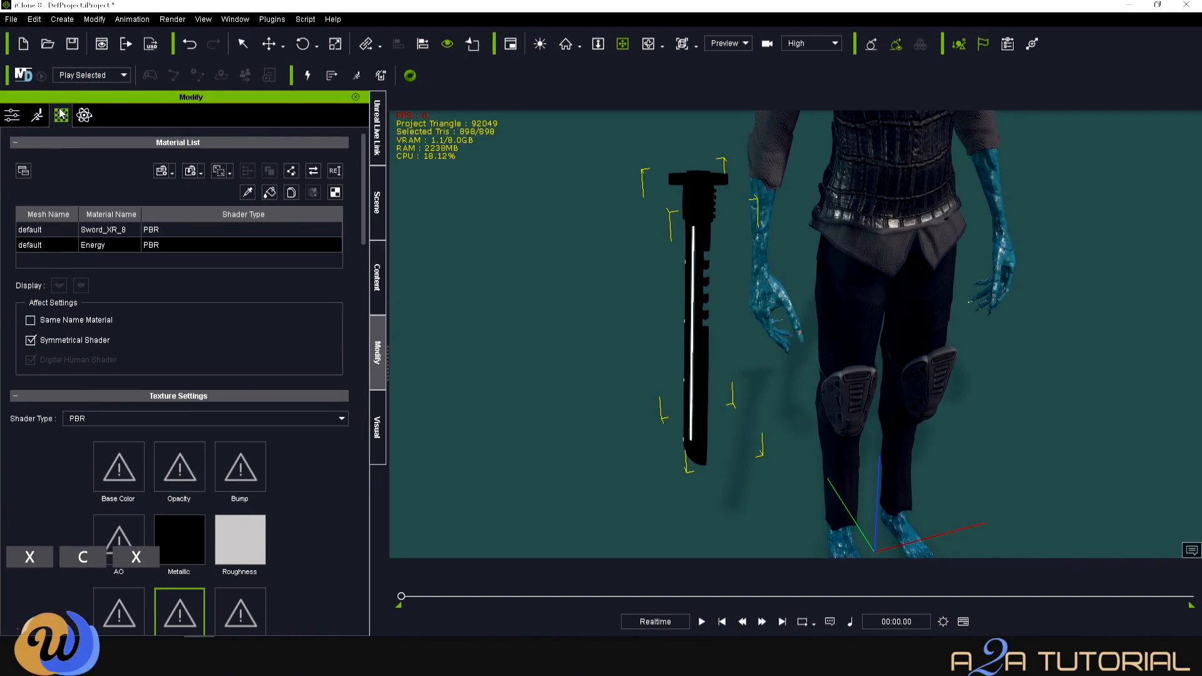
# - Show the sword's PBR material textures in the Modify Material settings
pyautogui.click(124, 230)
pyautogui.scroll(-3, 206, 532)
pyautogui.scroll(-3, 207, 534)
# - Bring up the Sword texture folder and launch Autodesk SketchBook from the desktop
pyautogui.click(107, 655)
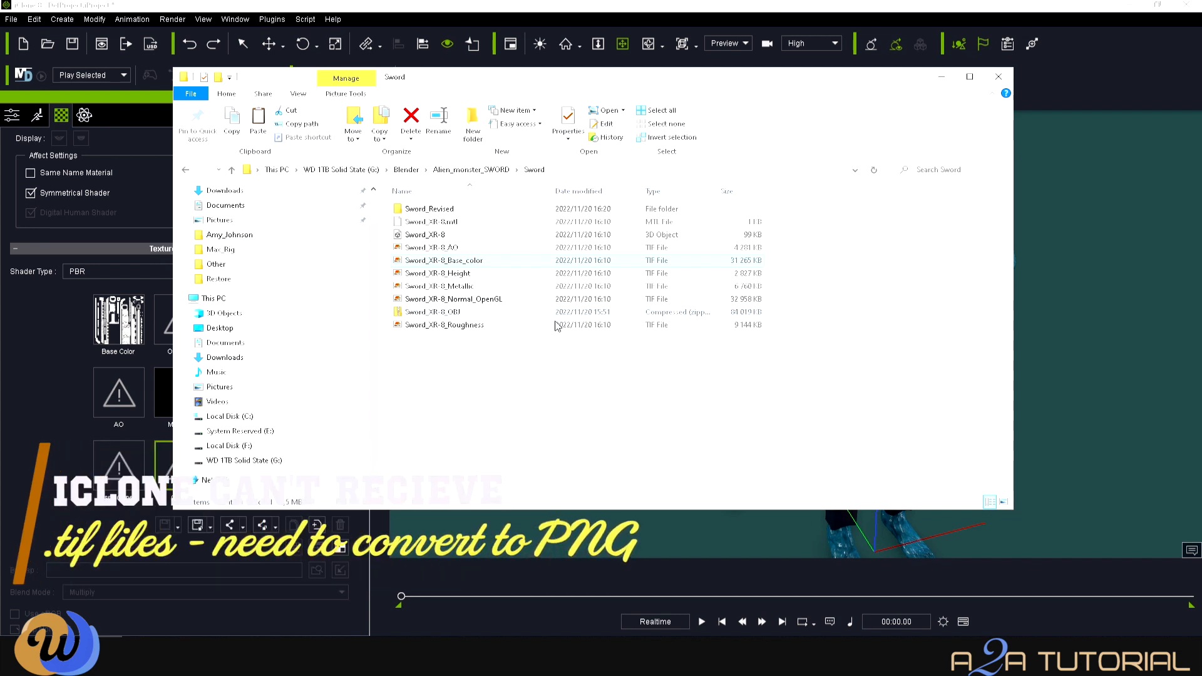
pyautogui.click(1130, 5)
pyautogui.click(1130, 6)
pyautogui.doubleClick(77, 283)
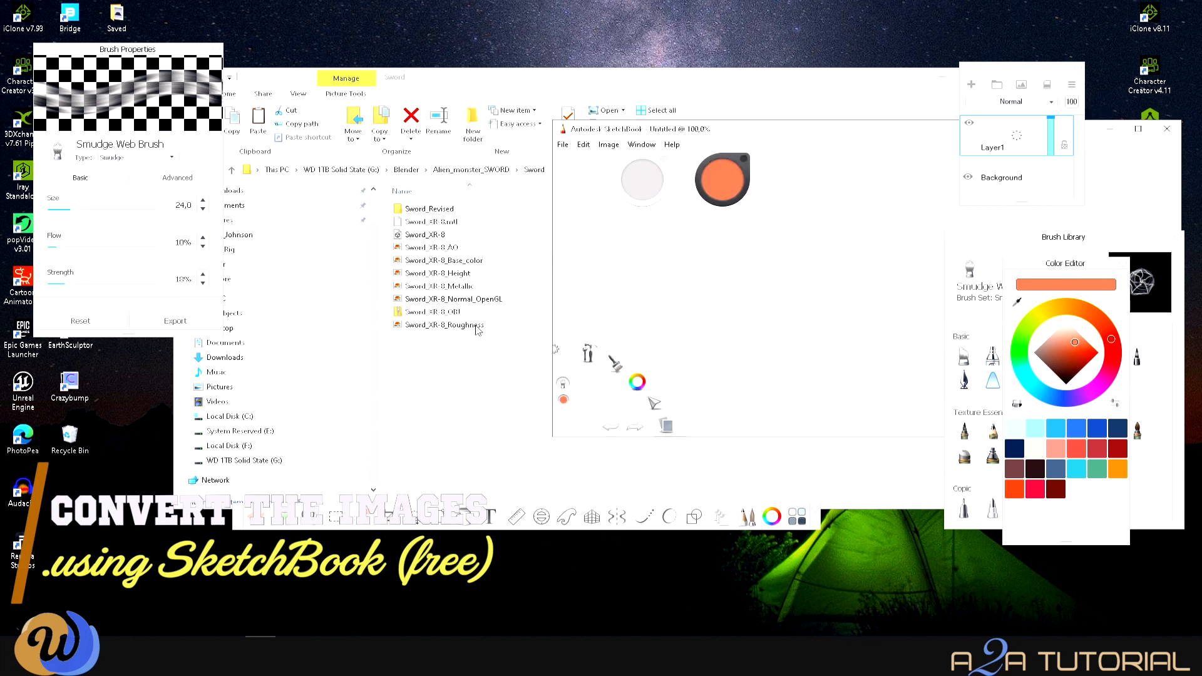
# - Arrange the Sword folder beside SketchBook and load the Metallic TIF texture into it
pyautogui.click(447, 249)
pyautogui.moveTo(687, 81); pyautogui.dragTo(499, 62)
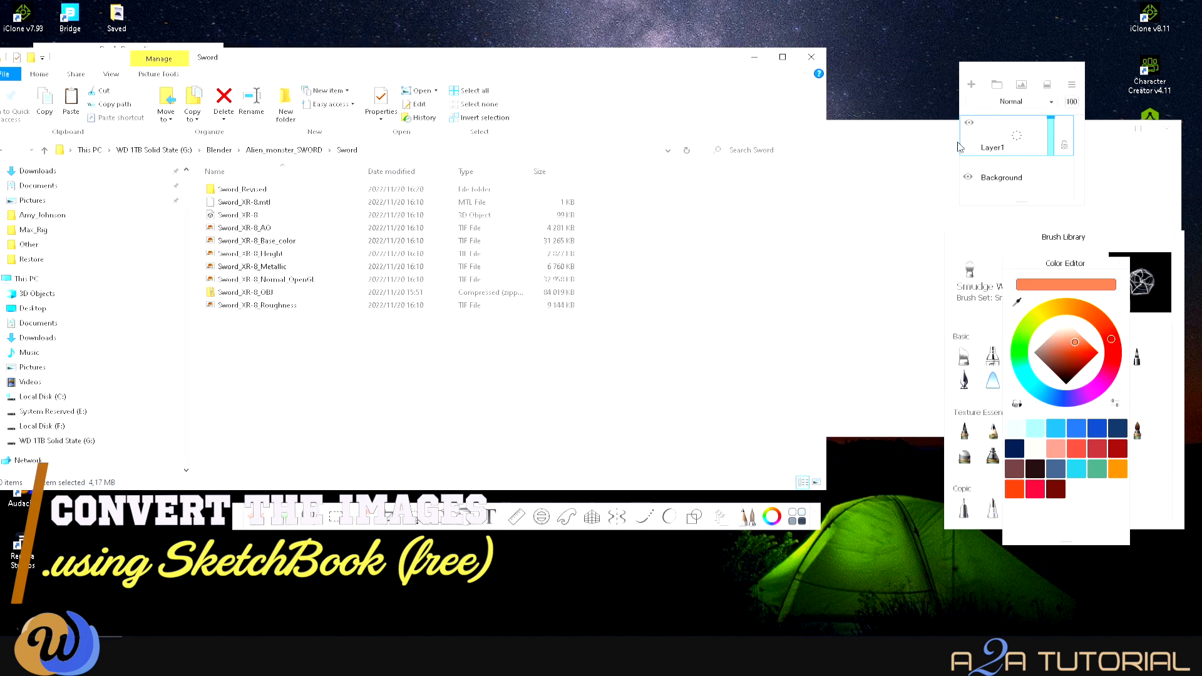
pyautogui.click(901, 132)
pyautogui.moveTo(666, 266); pyautogui.dragTo(665, 266)
pyautogui.click(563, 145)
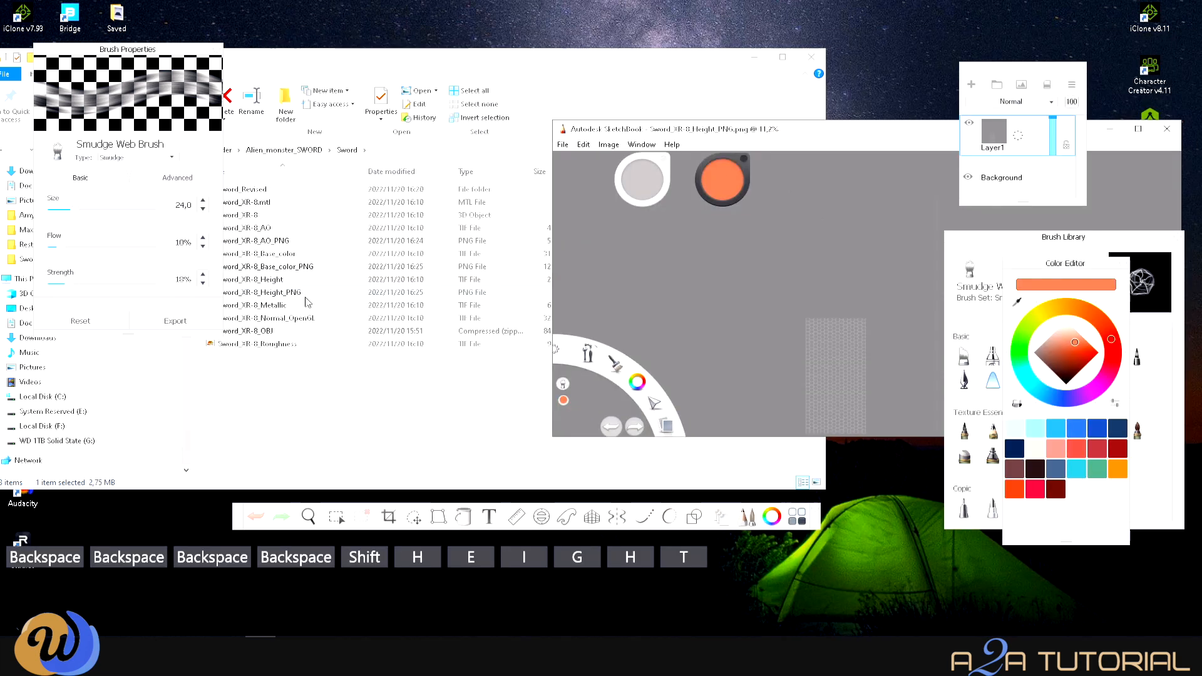
pyautogui.click(307, 305)
pyautogui.moveTo(307, 305); pyautogui.dragTo(886, 263)
# - Save the Metallic texture as a PNG named Sword_XR-8_Metalic_PNG
pyautogui.click(563, 144)
pyautogui.click(590, 230)
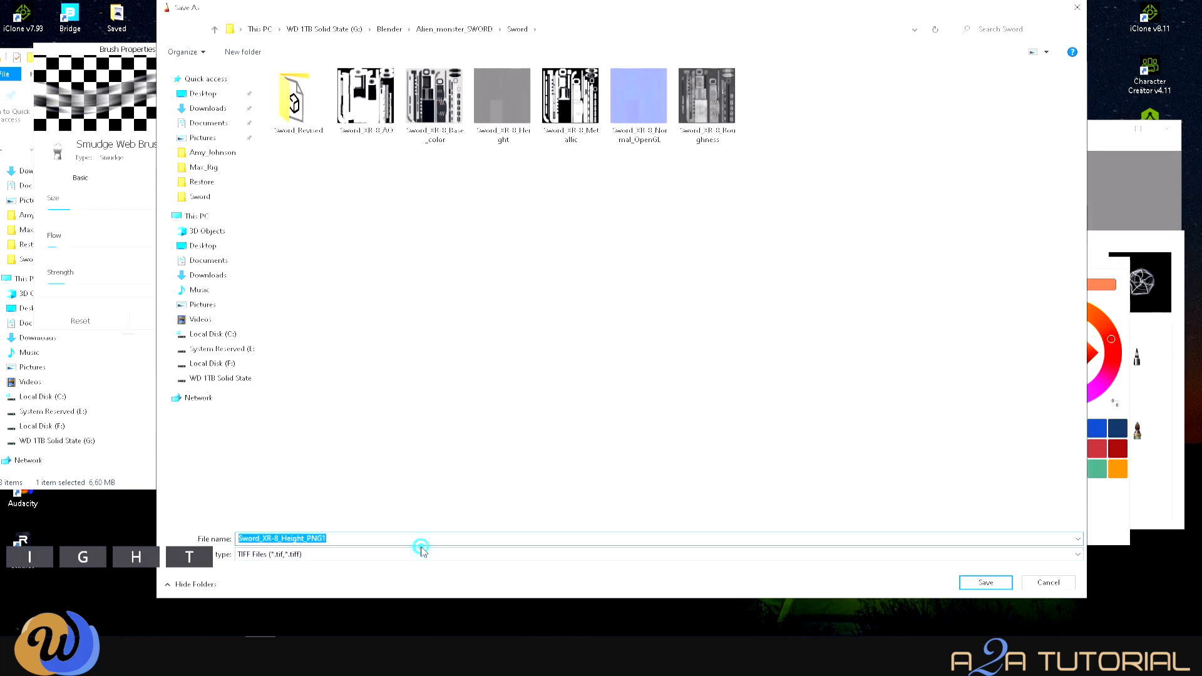
pyautogui.click(401, 555)
pyautogui.click(391, 600)
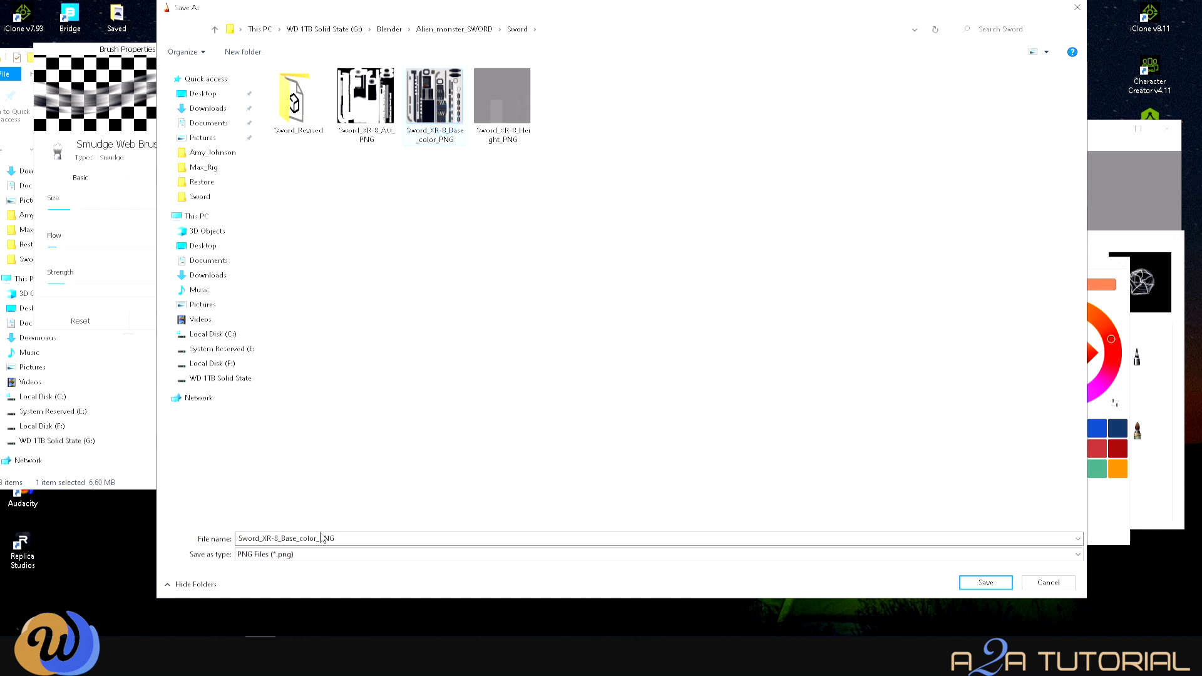
pyautogui.press('BackSpace')
pyautogui.press('BackSpace')
pyautogui.press('BackSpace')
pyautogui.press('BackSpace')
pyautogui.press('BackSpace')
pyautogui.press('BackSpace')
pyautogui.press('BackSpace')
pyautogui.press('BackSpace')
pyautogui.press('BackSpace')
pyautogui.press('BackSpace')
pyautogui.write('Metalic')
pyautogui.click(999, 582)
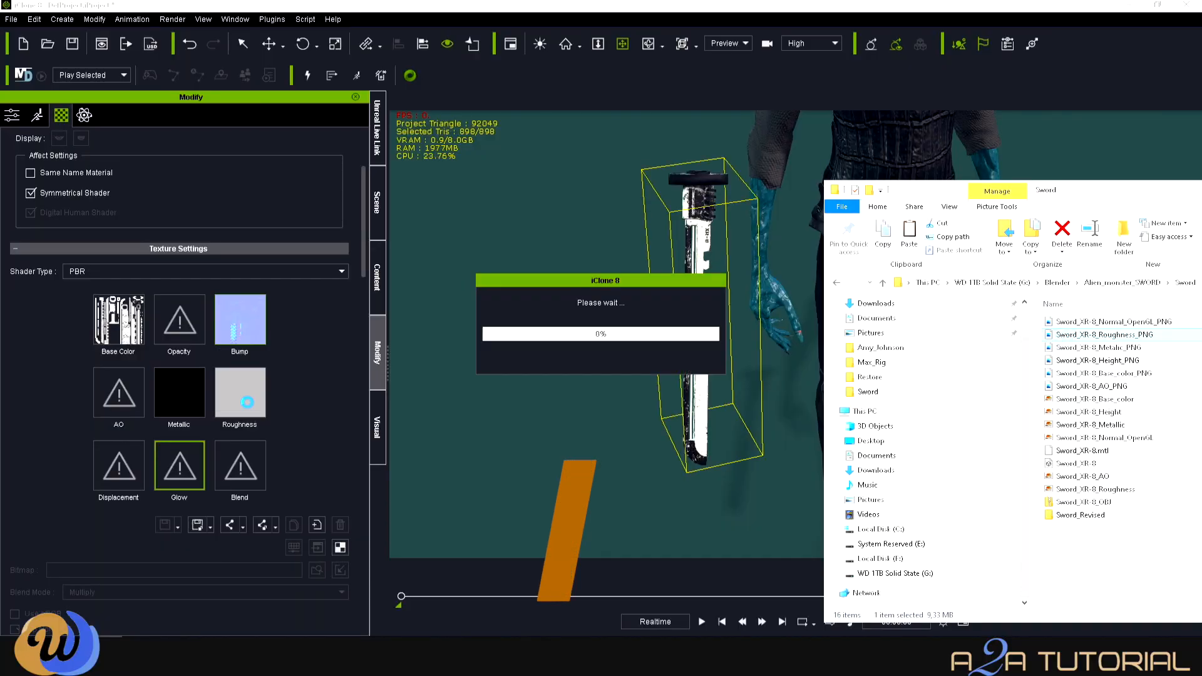
# - Assign the Metallic, base colour and AO PNG textures to the sword's matching material maps
pyautogui.moveTo(1117, 351); pyautogui.dragTo(179, 393)
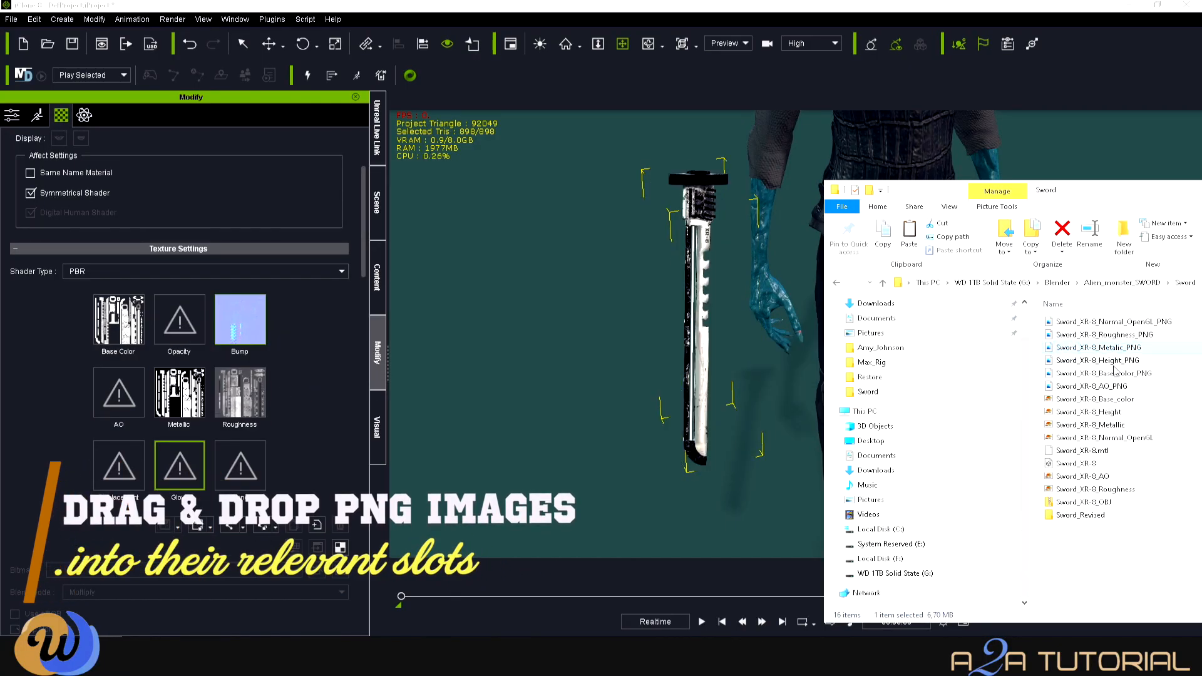
pyautogui.moveTo(1063, 380); pyautogui.dragTo(620, 407)
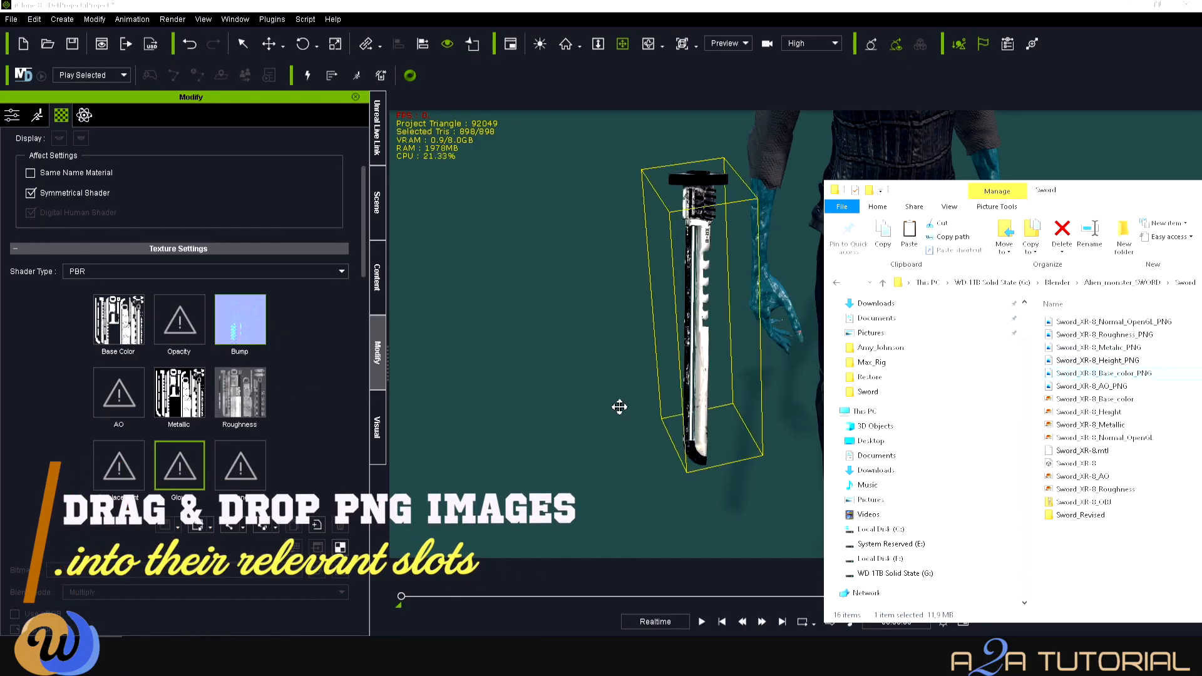
pyautogui.moveTo(1057, 380); pyautogui.dragTo(119, 320)
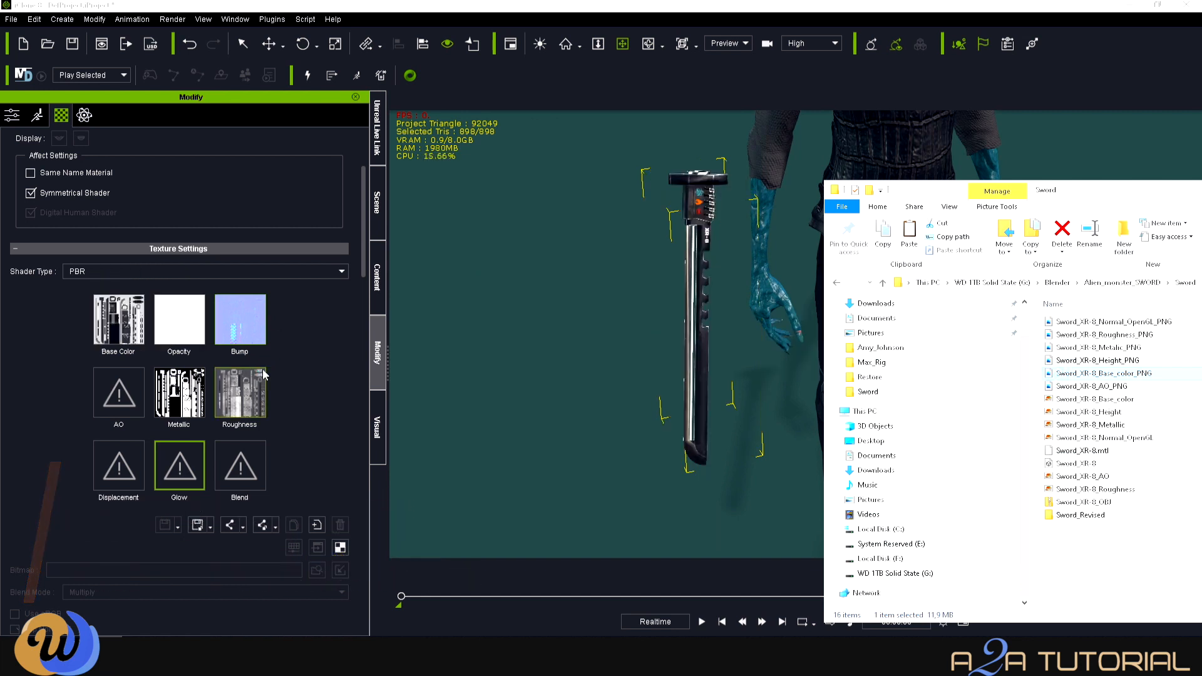
pyautogui.moveTo(1062, 394); pyautogui.dragTo(119, 392)
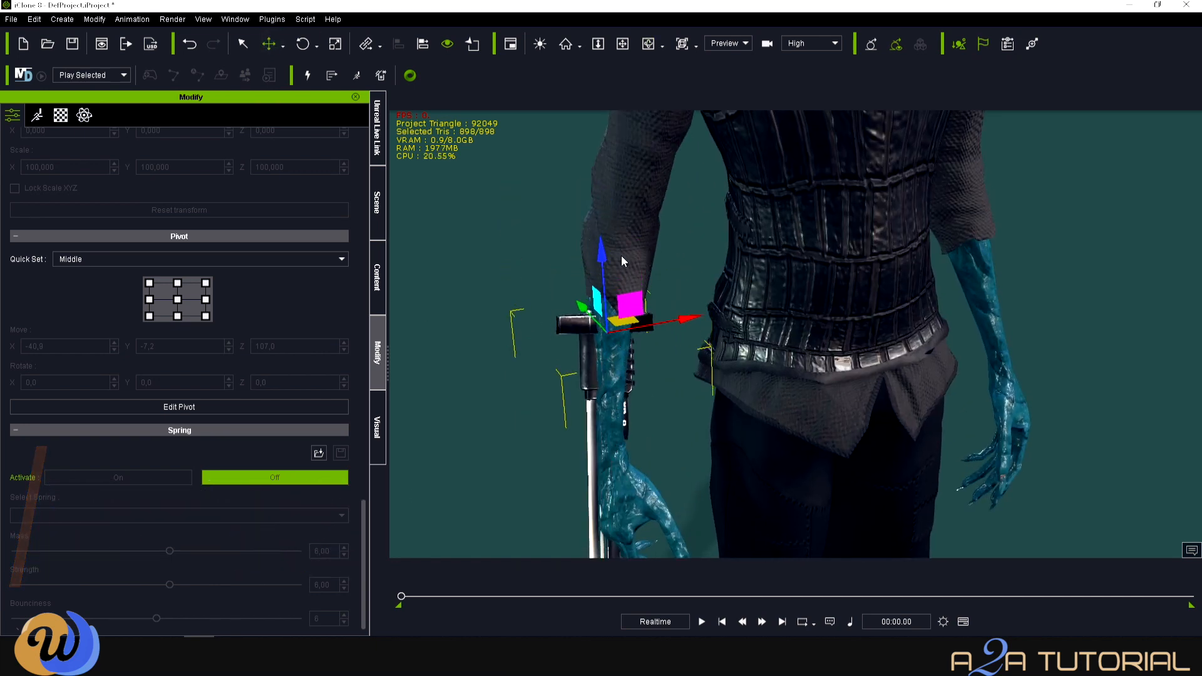
# - Nudge the sword toward the hand, undo a lengthwise stretch, and change the move mode
pyautogui.moveTo(601, 254); pyautogui.dragTo(603, 271)
pyautogui.moveTo(689, 341); pyautogui.dragTo(428, 255)
pyautogui.press('c')
pyautogui.press('x')
pyautogui.press('c')
pyautogui.click(377, 203)
pyautogui.click(377, 352)
pyautogui.scroll(15, 167, 319)
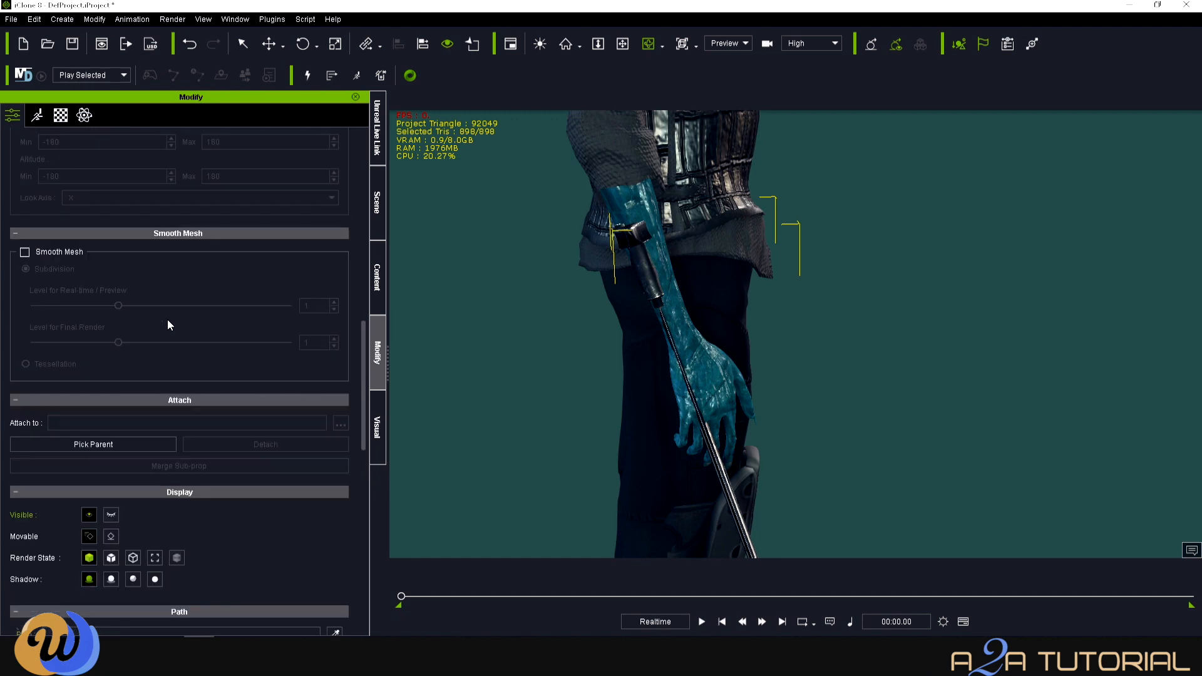
pyautogui.moveTo(615, 220); pyautogui.dragTo(561, 233)
pyautogui.click(185, 44)
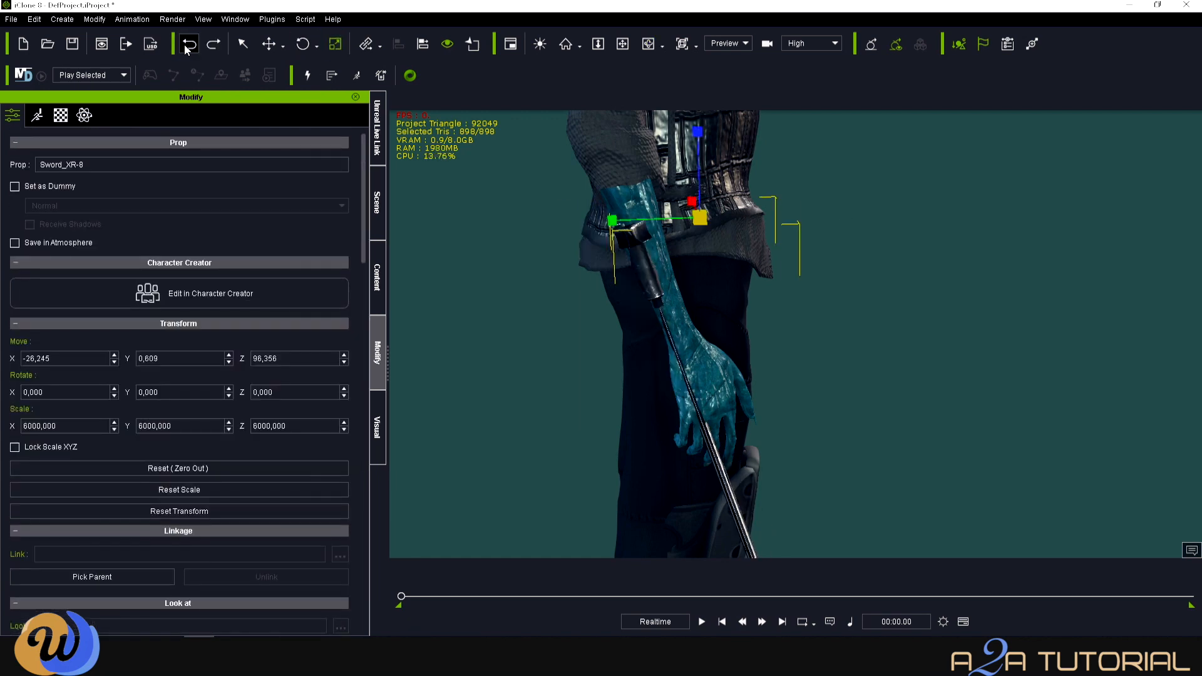
pyautogui.click(284, 46)
pyautogui.click(304, 66)
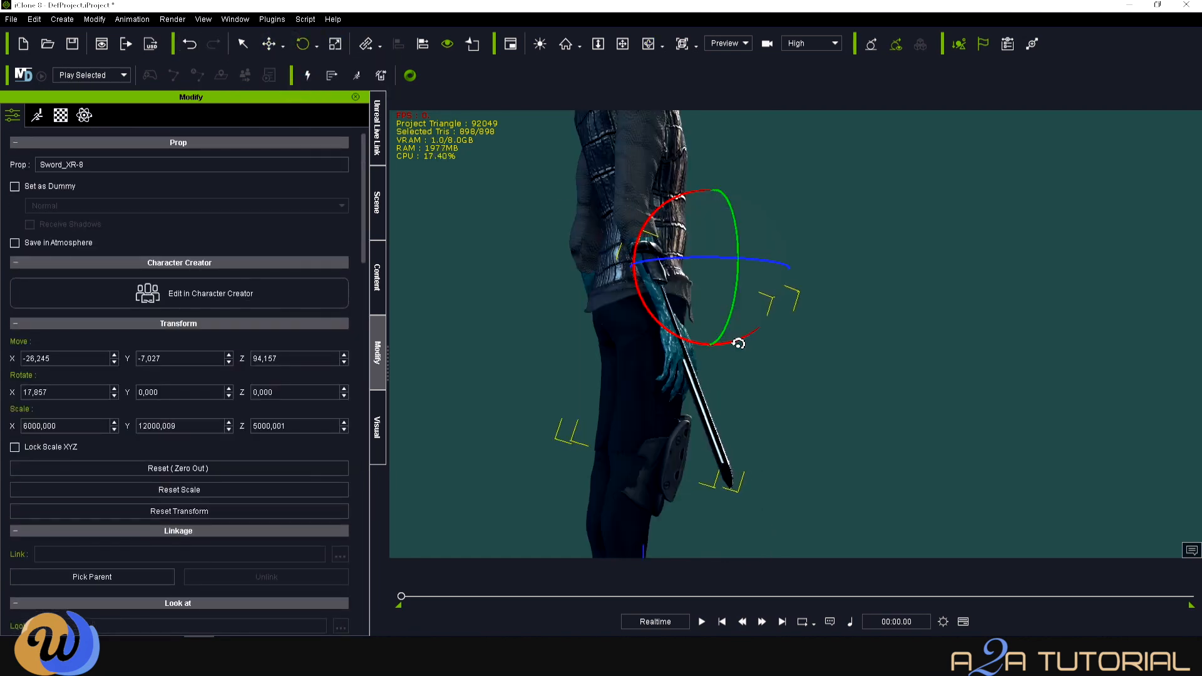
# - Slide the sword down along the alien's right forearm, checking it from several angles
pyautogui.press('c')
pyautogui.moveTo(738, 342); pyautogui.dragTo(987, 347)
pyautogui.scroll(5, 987, 348)
pyautogui.press('x')
pyautogui.moveTo(626, 250); pyautogui.dragTo(774, 366)
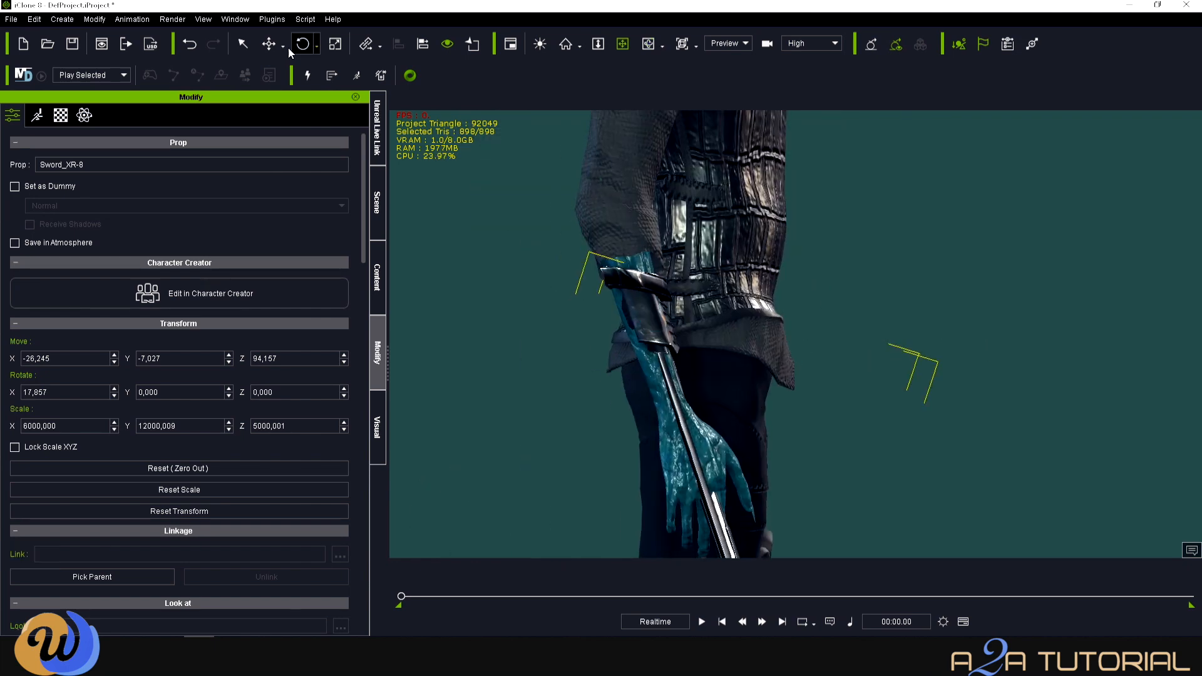
pyautogui.moveTo(794, 233); pyautogui.dragTo(788, 254)
pyautogui.press('c')
pyautogui.moveTo(757, 307); pyautogui.dragTo(977, 188)
pyautogui.press('x')
pyautogui.press('c')
pyautogui.moveTo(977, 188); pyautogui.dragTo(678, 290)
pyautogui.scroll(-3, 678, 290)
pyautogui.click(378, 204)
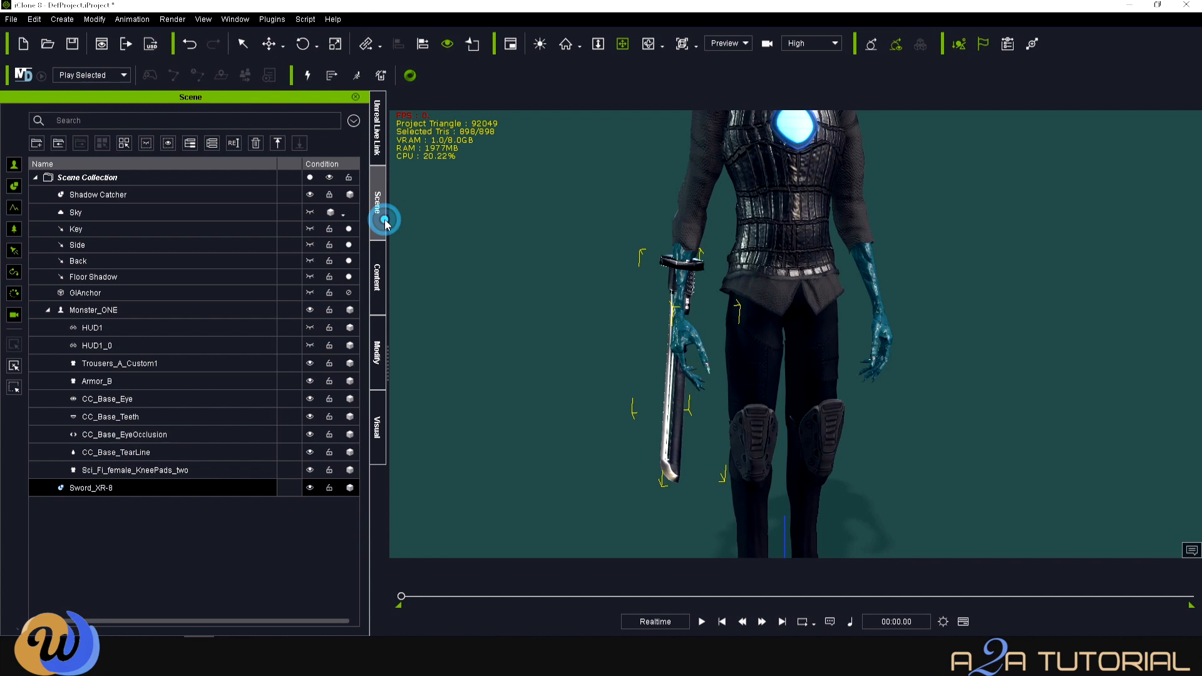
# - Pick the right forearm as parent, attaching the sword to CC_Base_R_ForearmTwist01
pyautogui.click(379, 369)
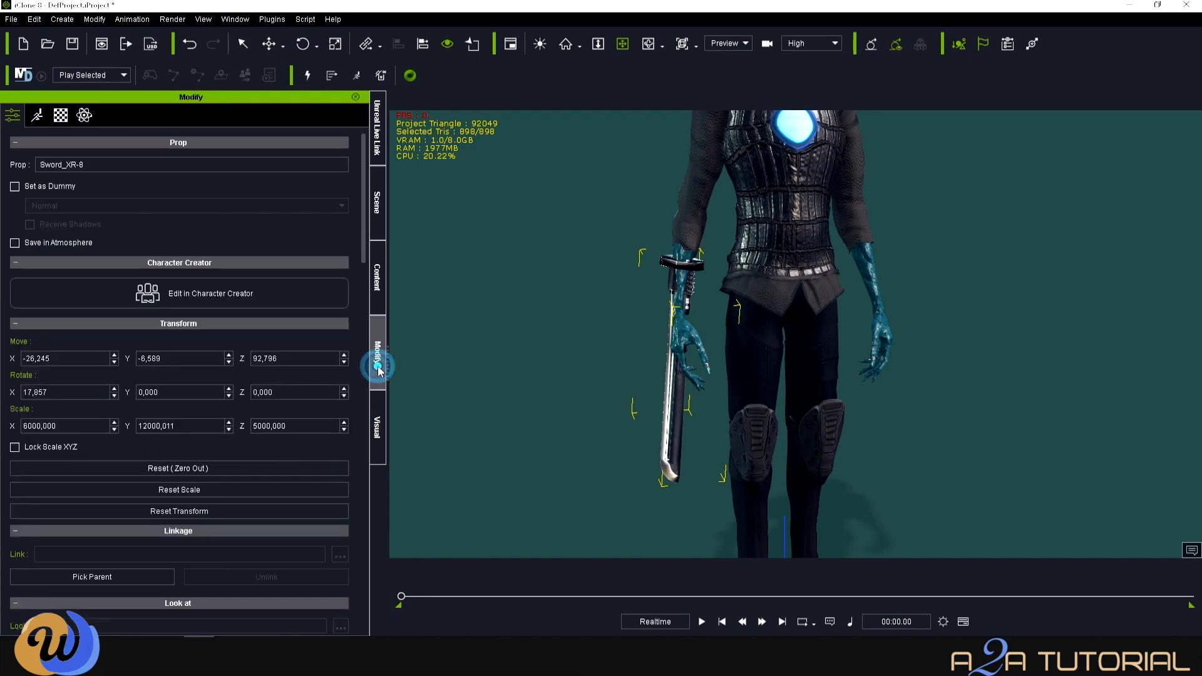
pyautogui.scroll(-9, 207, 532)
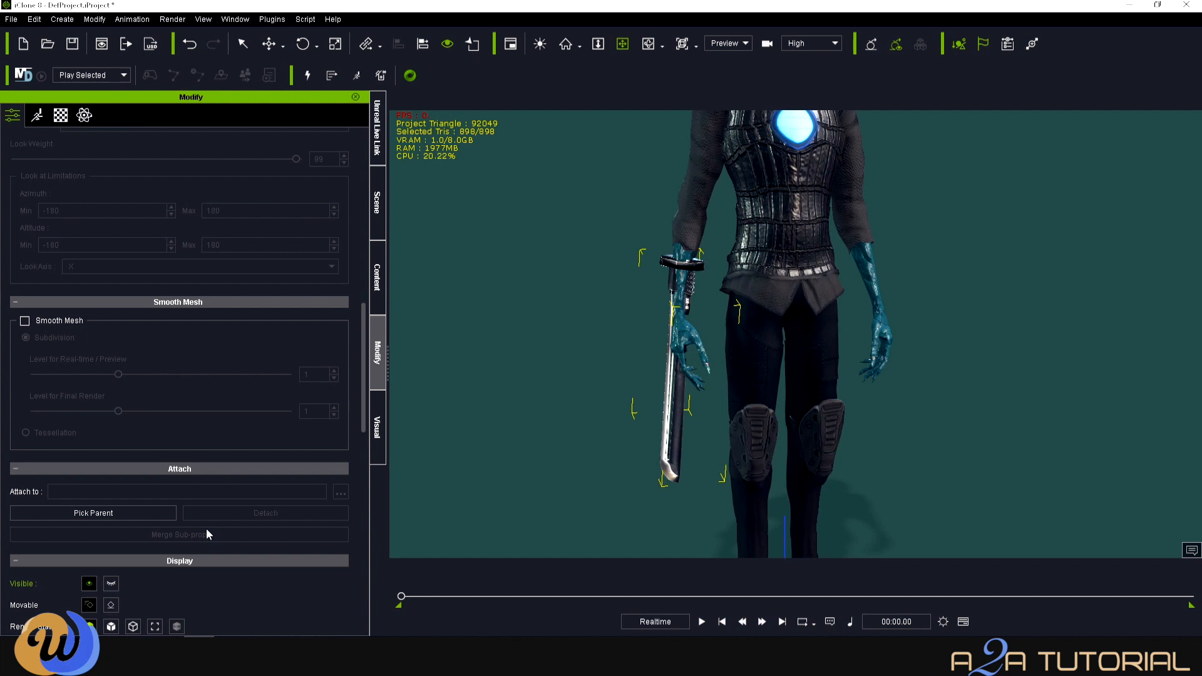
pyautogui.scroll(-2, 205, 529)
pyautogui.click(140, 402)
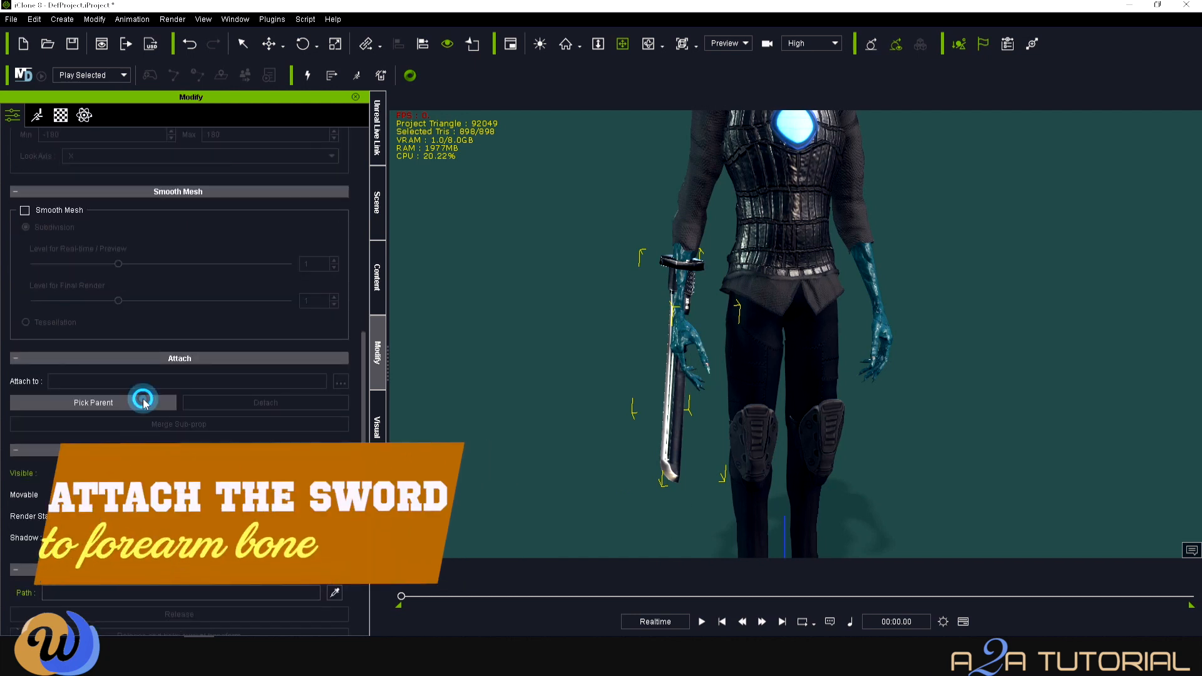
pyautogui.click(686, 257)
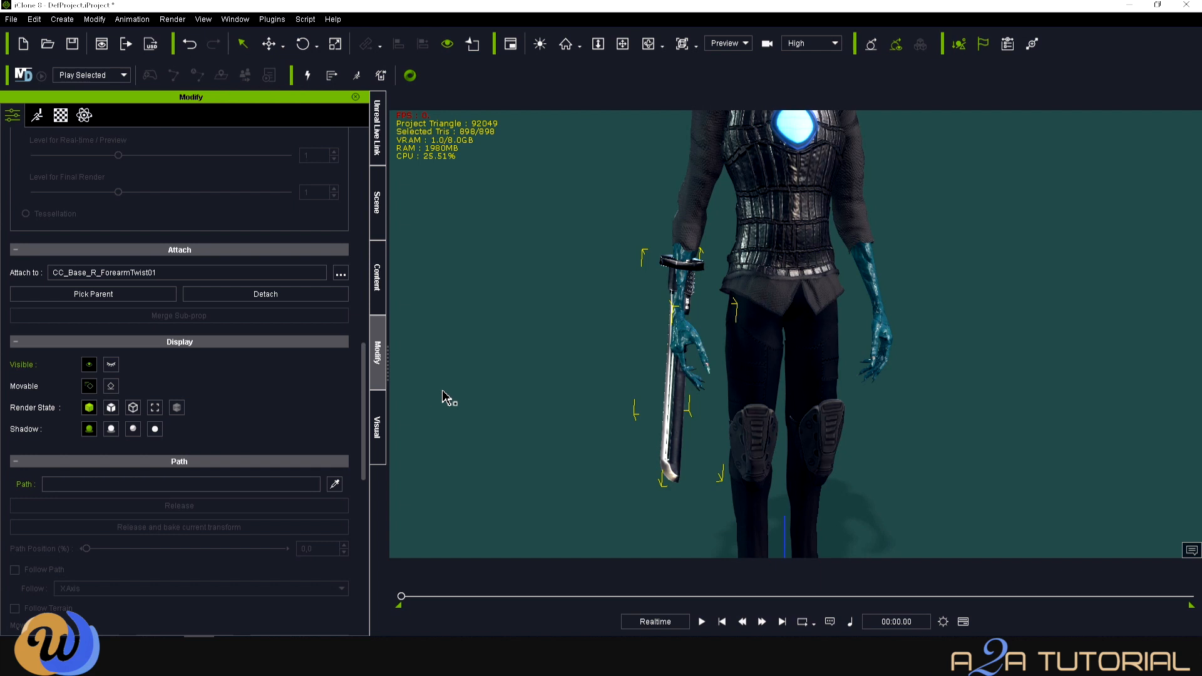
pyautogui.click(376, 269)
pyautogui.click(68, 344)
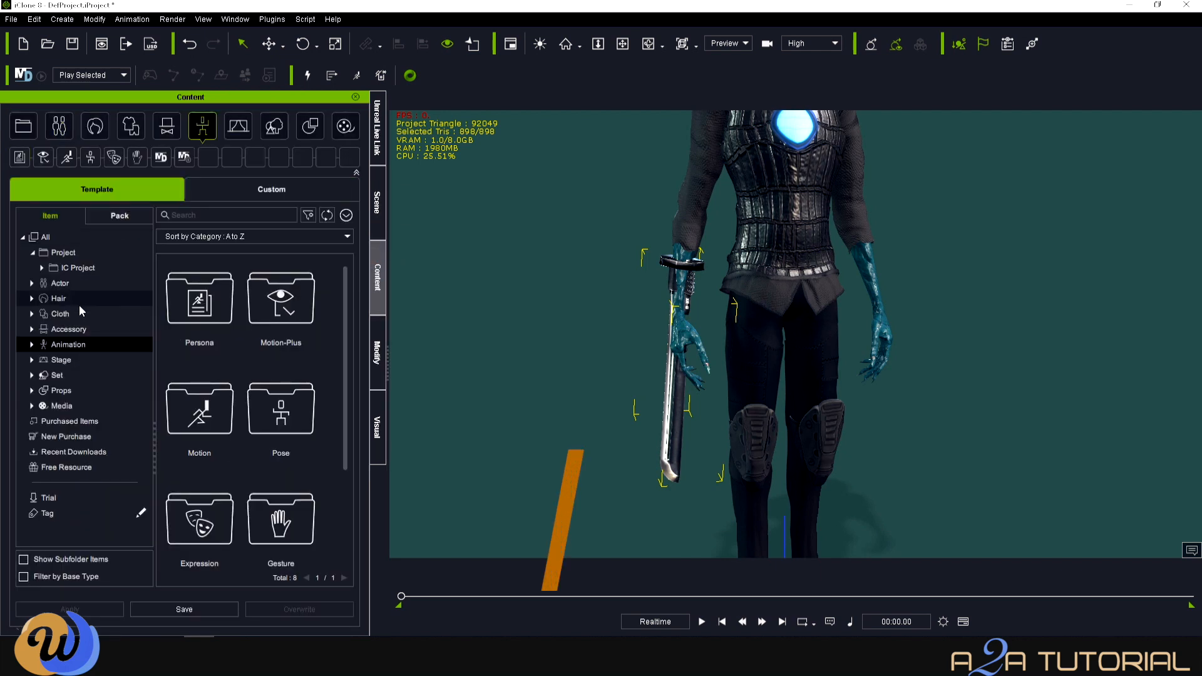
# - Search the content packs for 'sword' and open the Sword & Shield Moves pack
pyautogui.click(32, 345)
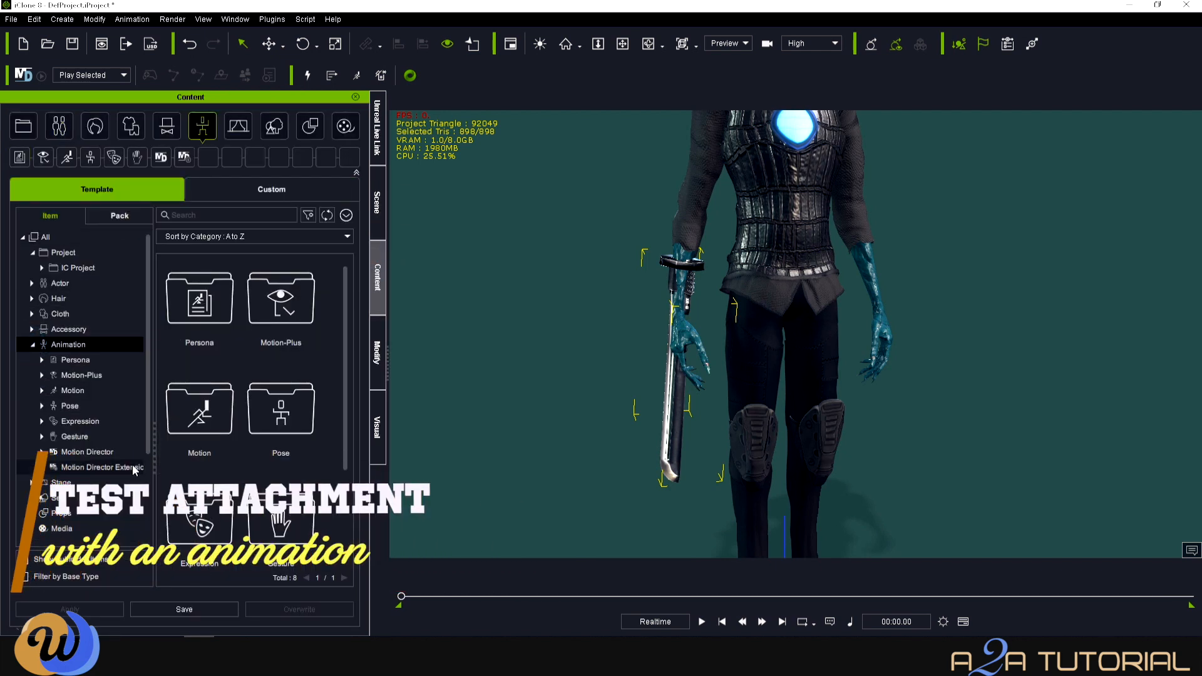
pyautogui.click(137, 216)
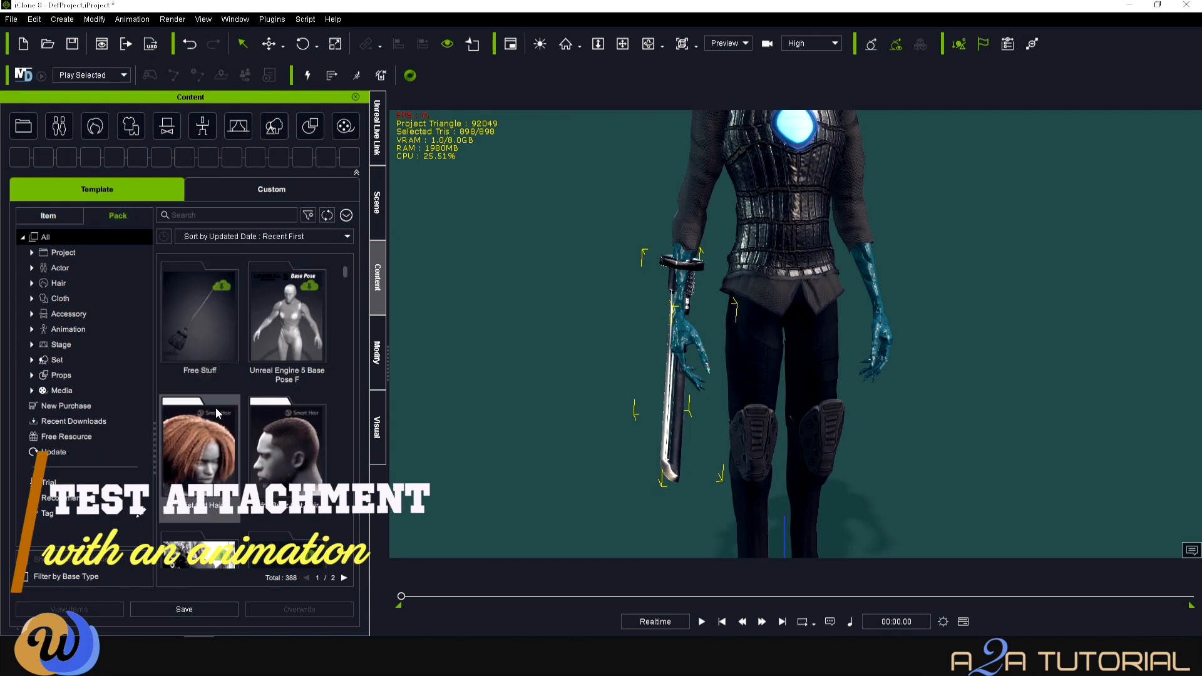
pyautogui.write('sword')
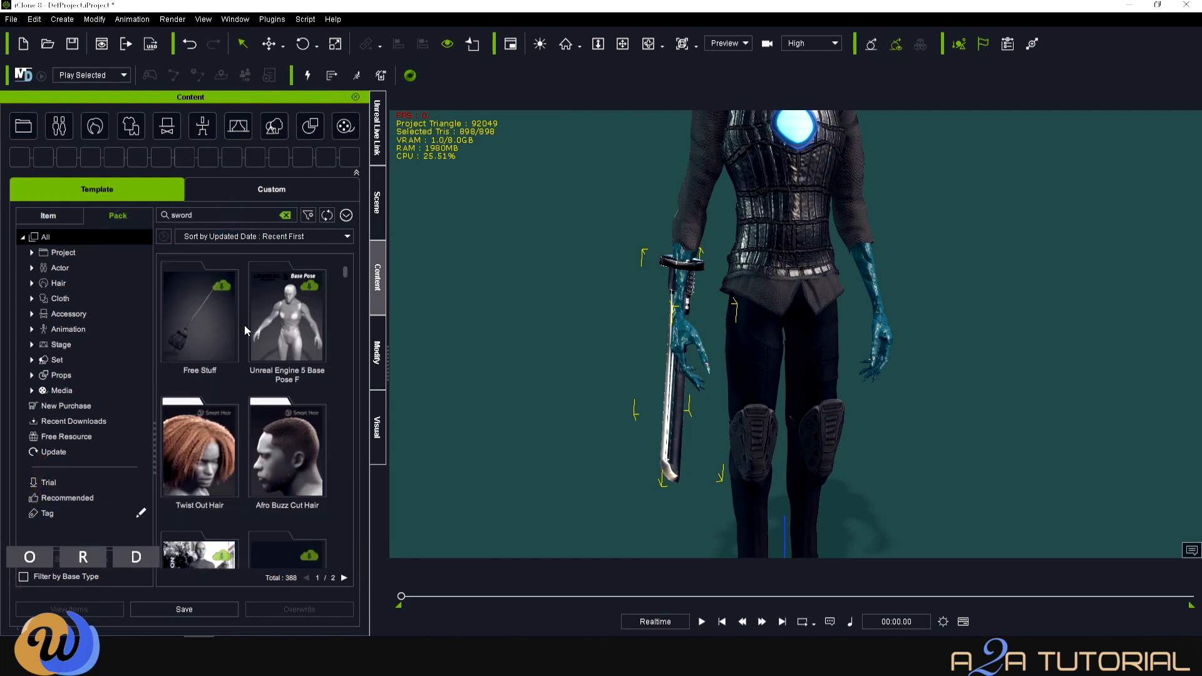
pyautogui.scroll(-2, 294, 443)
pyautogui.scroll(-2, 298, 455)
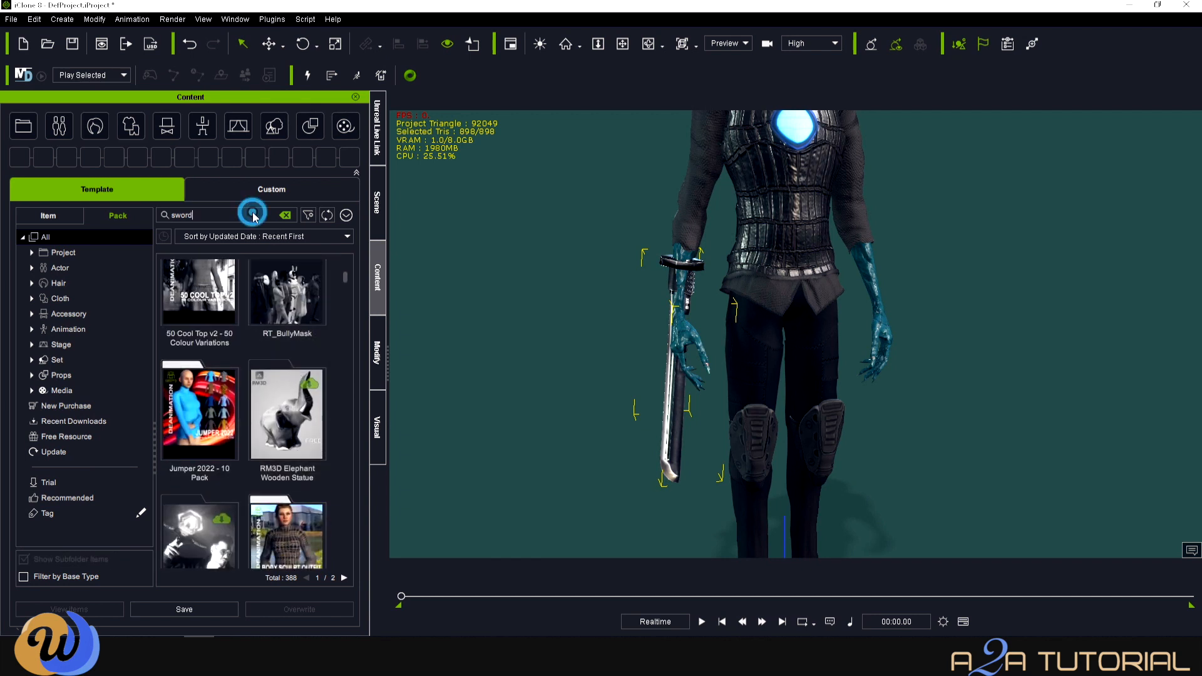
pyautogui.press('Return')
pyautogui.click(233, 357)
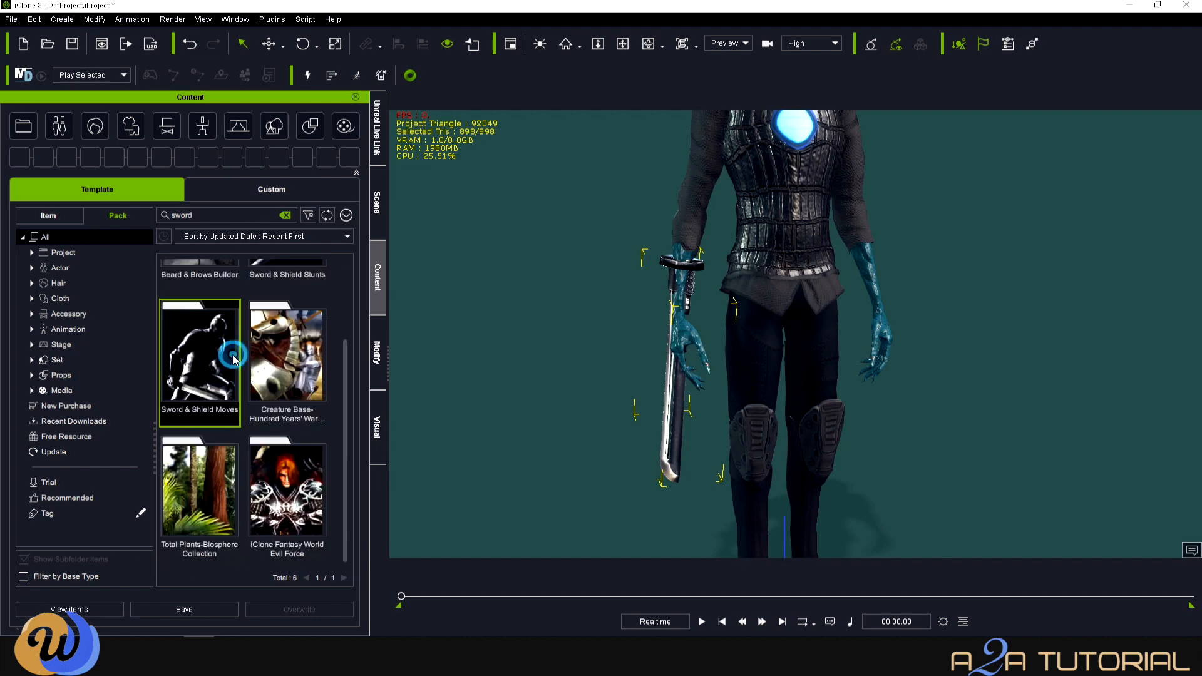
pyautogui.scroll(-10, 680, 362)
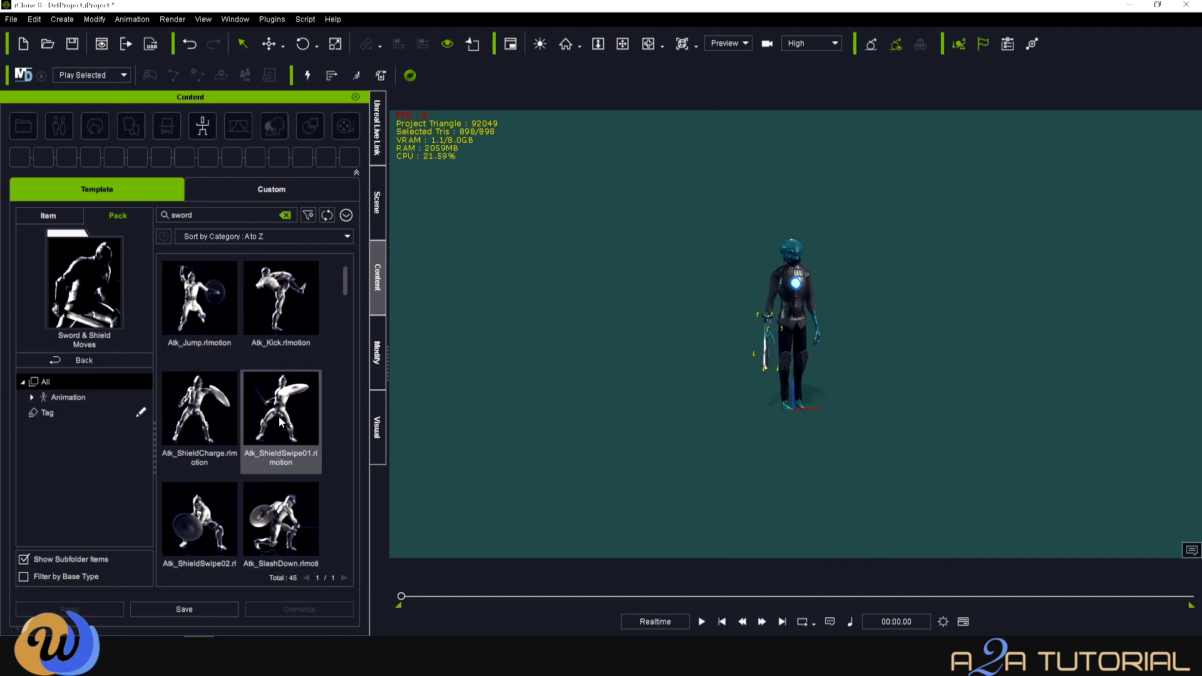
pyautogui.scroll(-1, 279, 419)
# - Apply the Atk_SlashDown motion to the Monster_ONE character
pyautogui.doubleClick(295, 512)
pyautogui.click(695, 349)
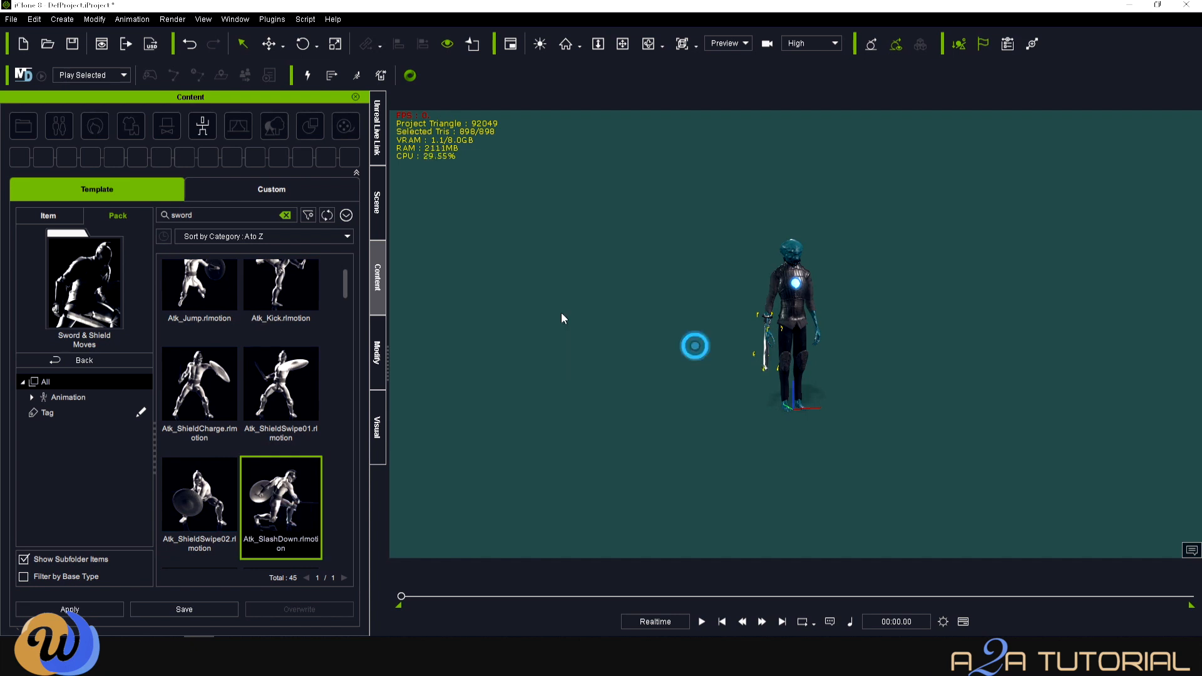
pyautogui.click(377, 210)
pyautogui.click(150, 310)
pyautogui.click(379, 284)
pyautogui.doubleClick(273, 500)
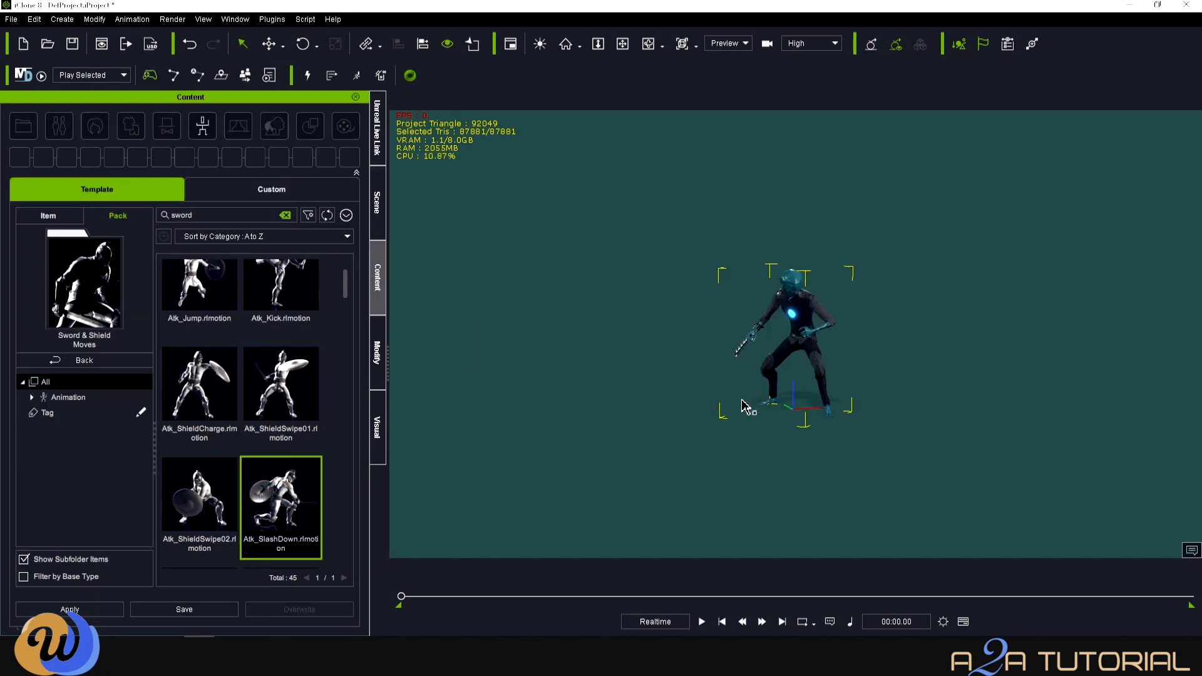
pyautogui.scroll(5, 788, 410)
pyautogui.scroll(-6, 759, 551)
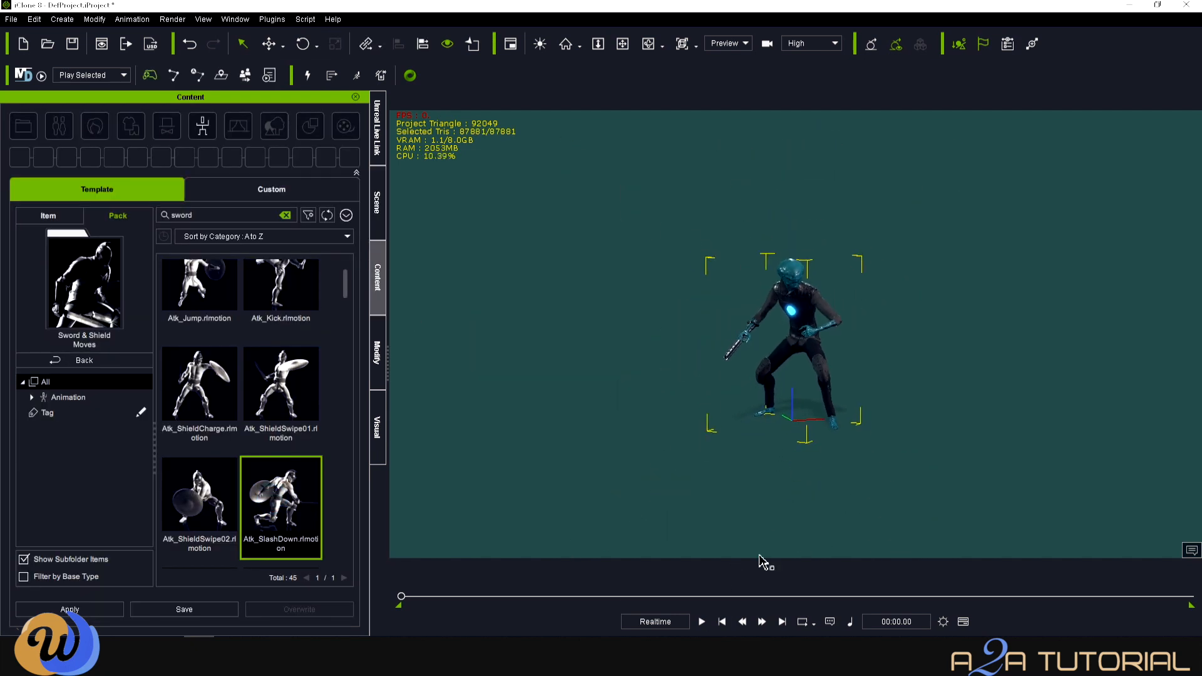
# - Play and pause the slash animation, orbiting to check the sword follows the hand
pyautogui.click(702, 622)
pyautogui.click(702, 622)
pyautogui.click(702, 622)
pyautogui.click(702, 622)
pyautogui.click(702, 621)
pyautogui.click(702, 622)
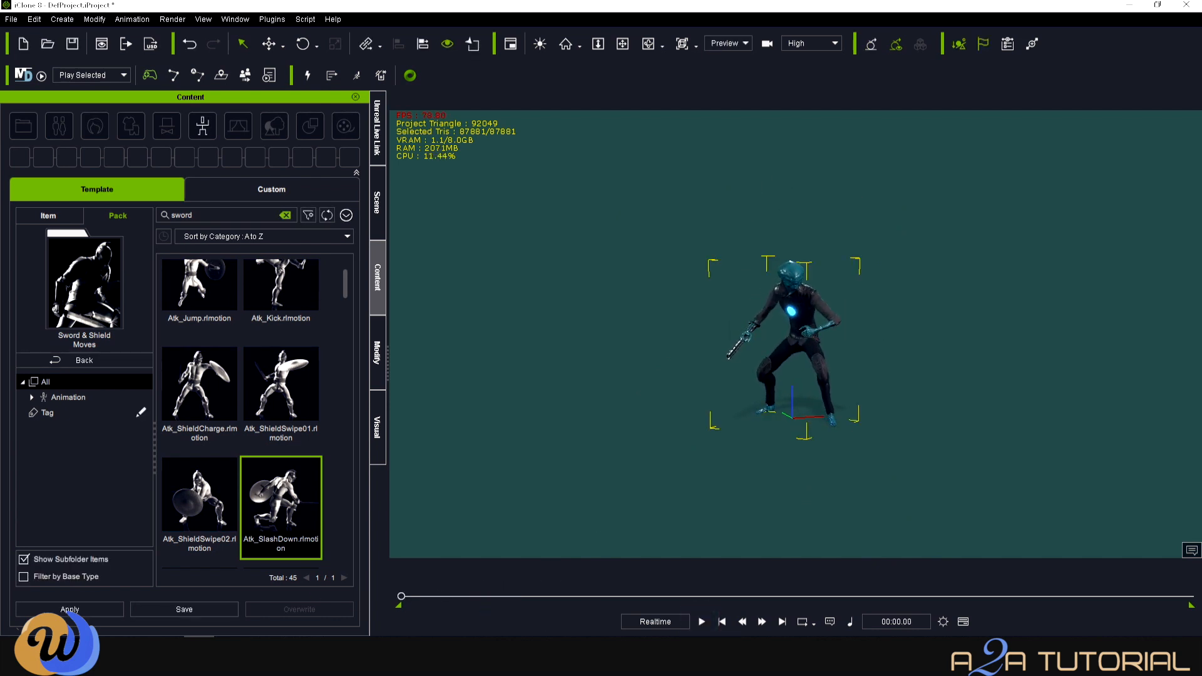
pyautogui.click(702, 622)
pyautogui.click(701, 628)
pyautogui.press('x')
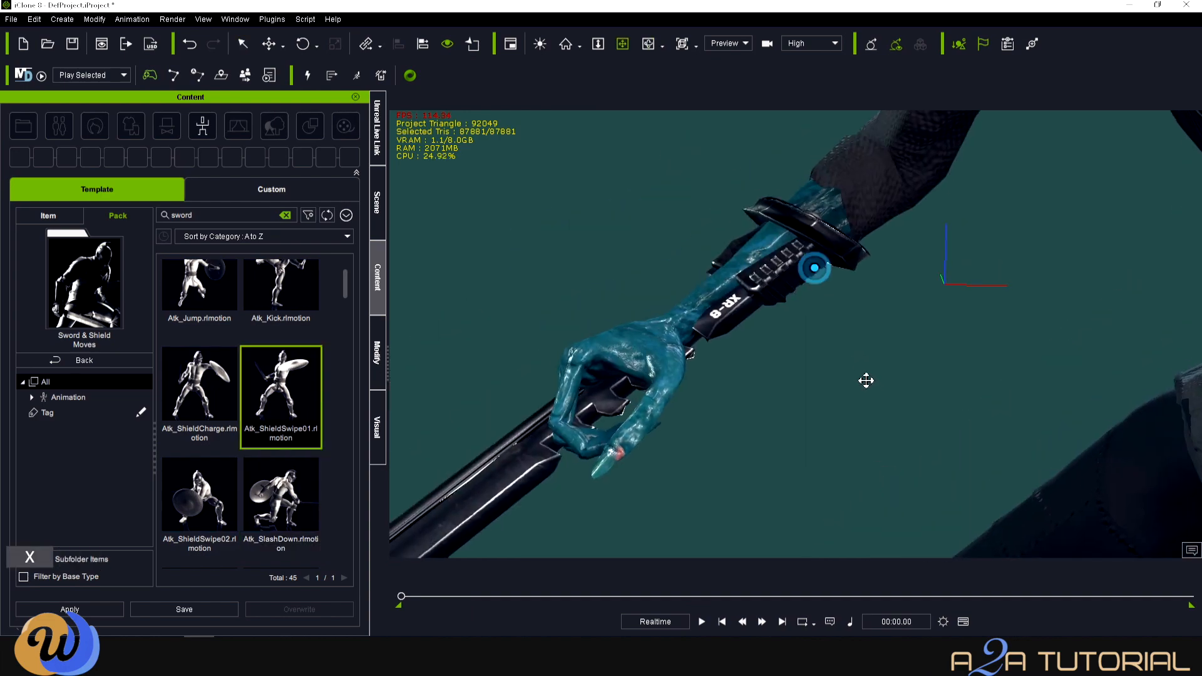
pyautogui.press('c')
pyautogui.moveTo(865, 381); pyautogui.dragTo(563, 332)
pyautogui.press('c')
# - Apply the Atk_Jump motion from the sword library to the character
pyautogui.click(378, 301)
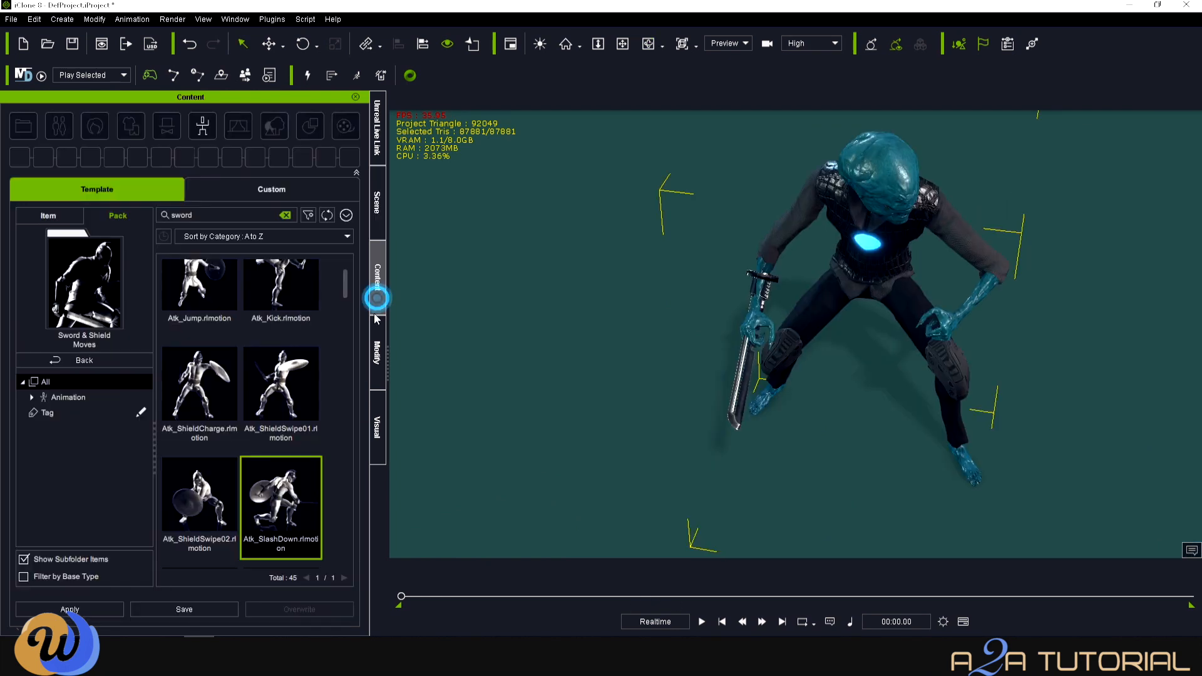
pyautogui.scroll(1, 279, 512)
pyautogui.moveTo(201, 290); pyautogui.dragTo(675, 344)
pyautogui.press('x')
pyautogui.press('c')
# - Play Atk_Jump and orbit around the character to confirm the sword follows the forearm
pyautogui.click(703, 620)
pyautogui.click(703, 621)
pyautogui.press('x')
pyautogui.moveTo(699, 150); pyautogui.dragTo(687, 289)
pyautogui.scroll(3, 684, 263)
pyautogui.press('c')
pyautogui.moveTo(619, 220); pyautogui.dragTo(841, 257)
pyautogui.press('x')
pyautogui.scroll(3, 684, 349)
pyautogui.press('c')
pyautogui.press('x')
pyautogui.moveTo(593, 343); pyautogui.dragTo(608, 367)
pyautogui.moveTo(430, 597); pyautogui.dragTo(402, 597)
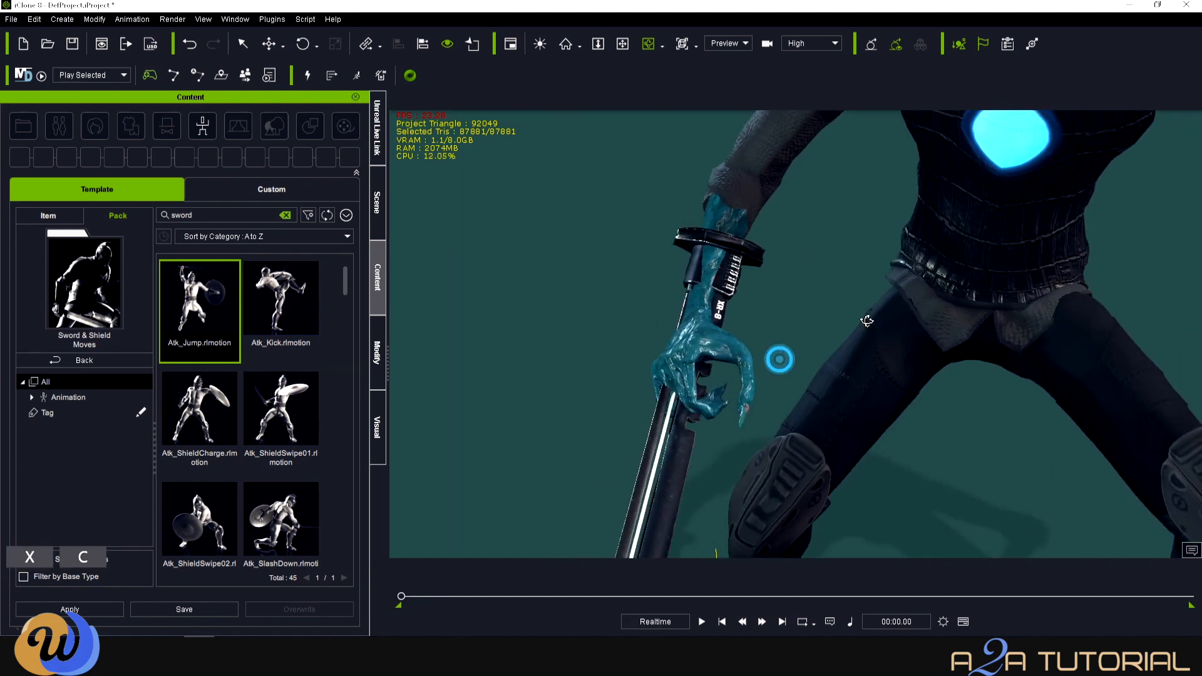
pyautogui.moveTo(778, 359); pyautogui.dragTo(463, 423)
pyautogui.click(378, 216)
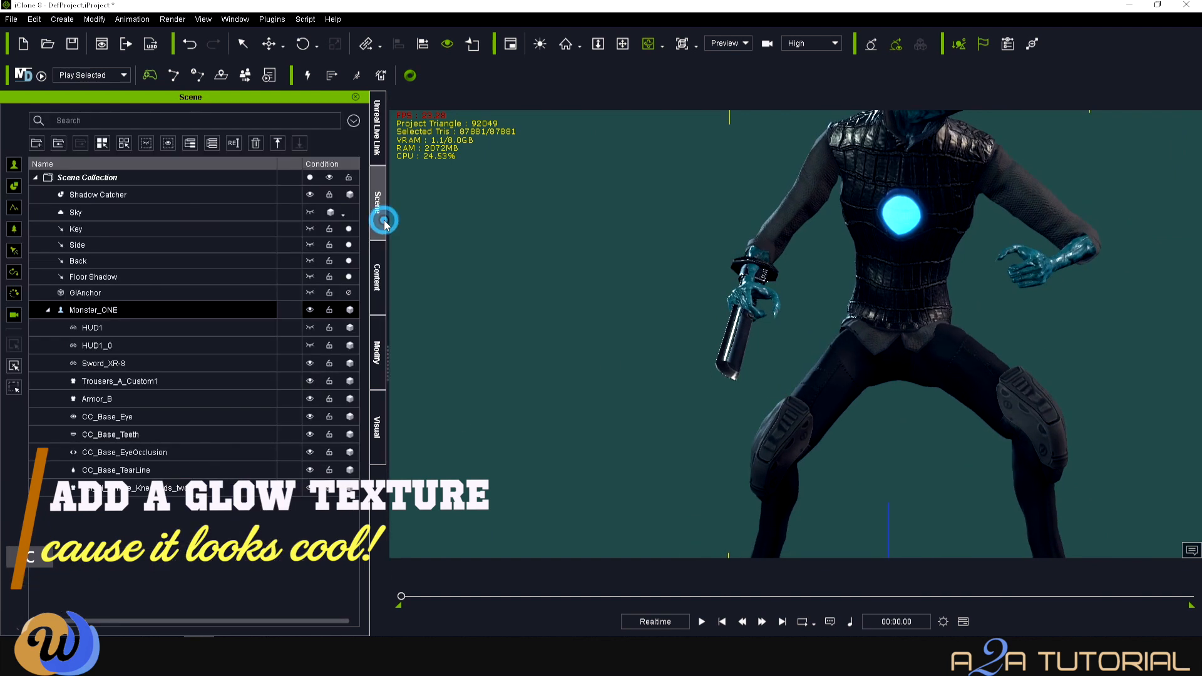
# - Select Sword_XR-8 and display its Sword_XR_8 and Energy material texture maps
pyautogui.click(158, 368)
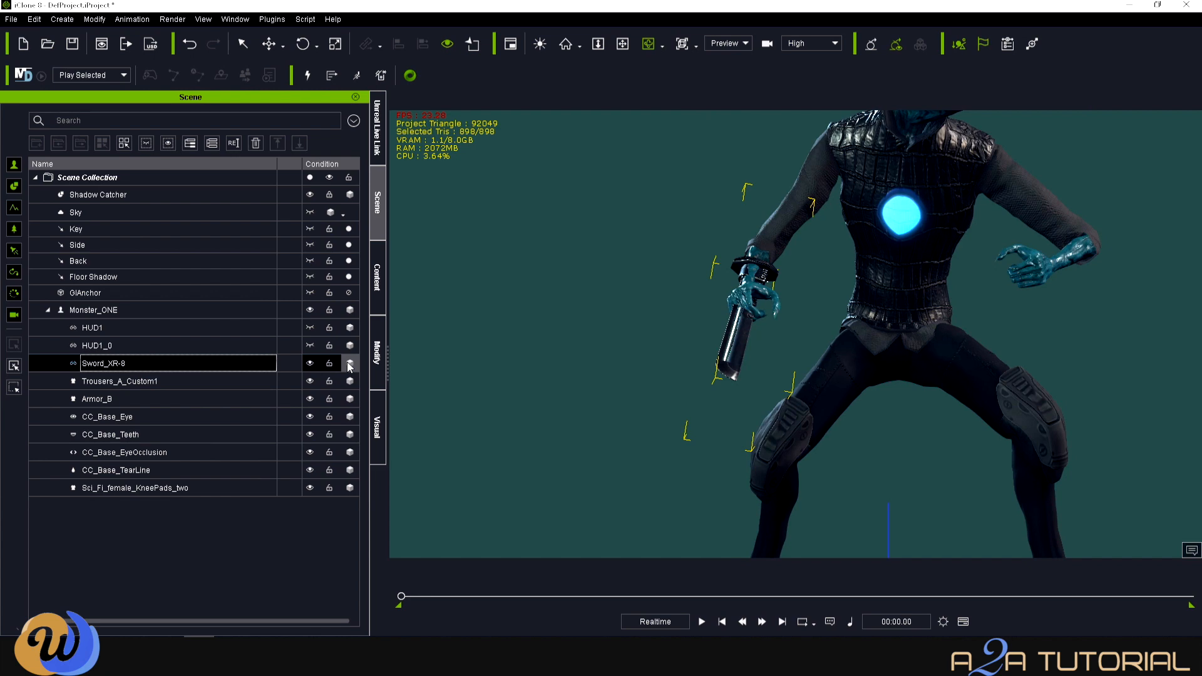
pyautogui.click(377, 353)
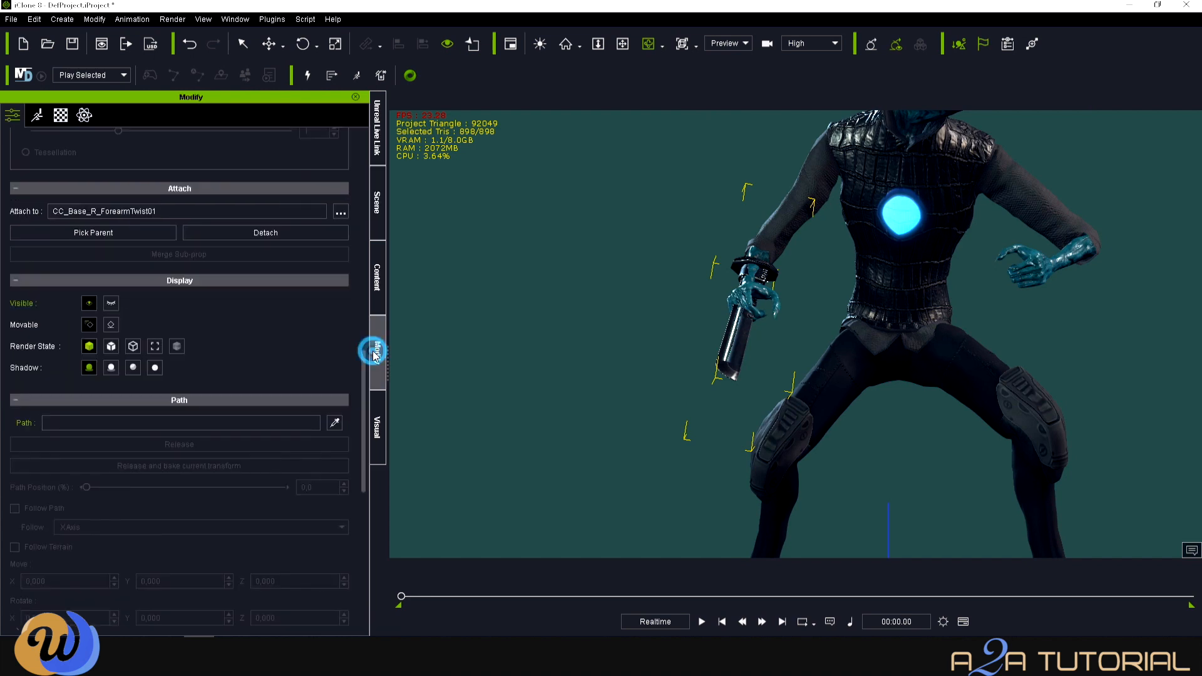
pyautogui.click(57, 116)
pyautogui.scroll(10, 161, 267)
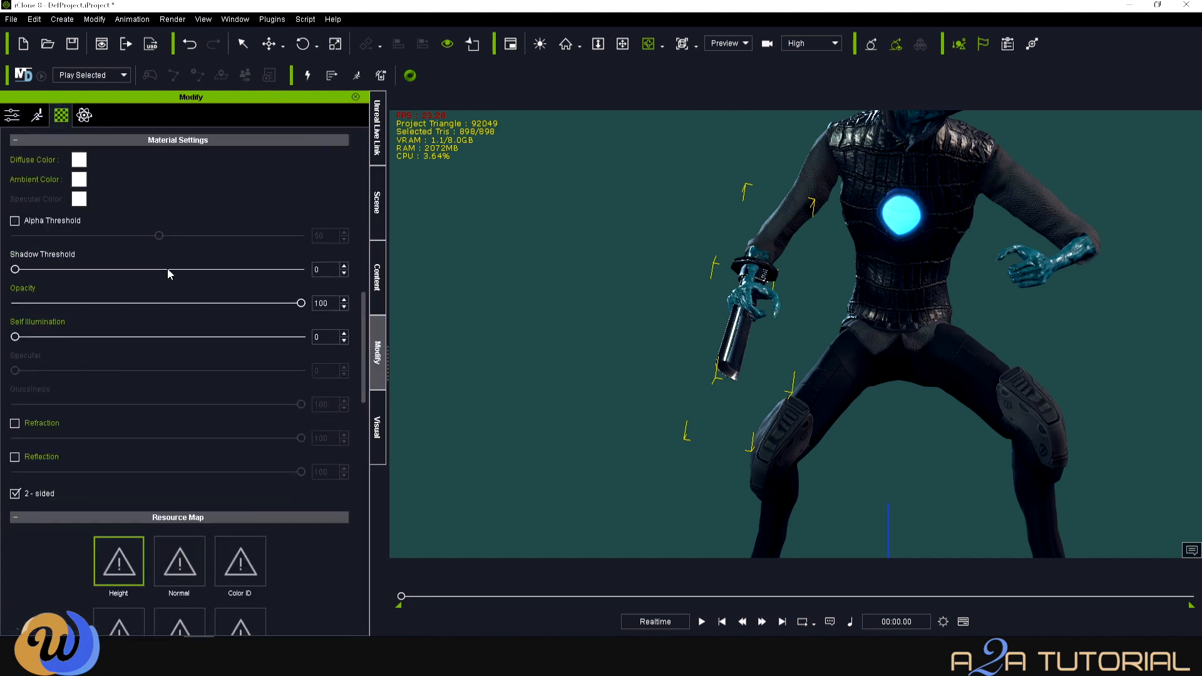
pyautogui.scroll(5, 326, 300)
pyautogui.scroll(8, 358, 300)
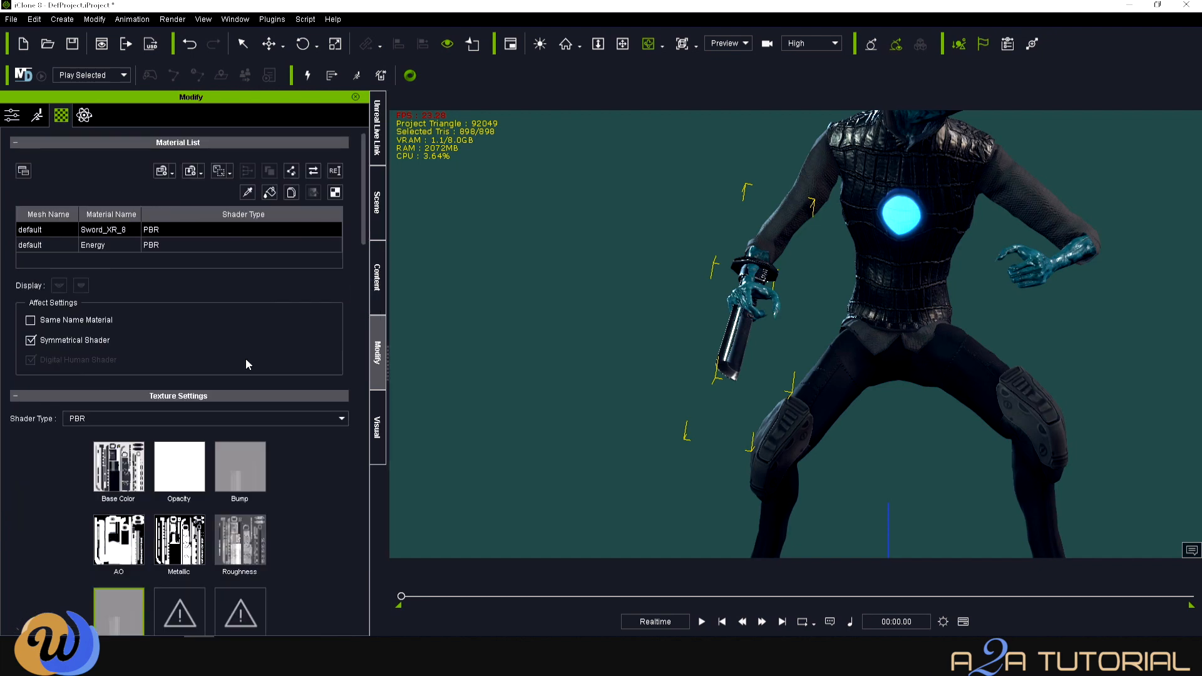
pyautogui.scroll(-2, 257, 388)
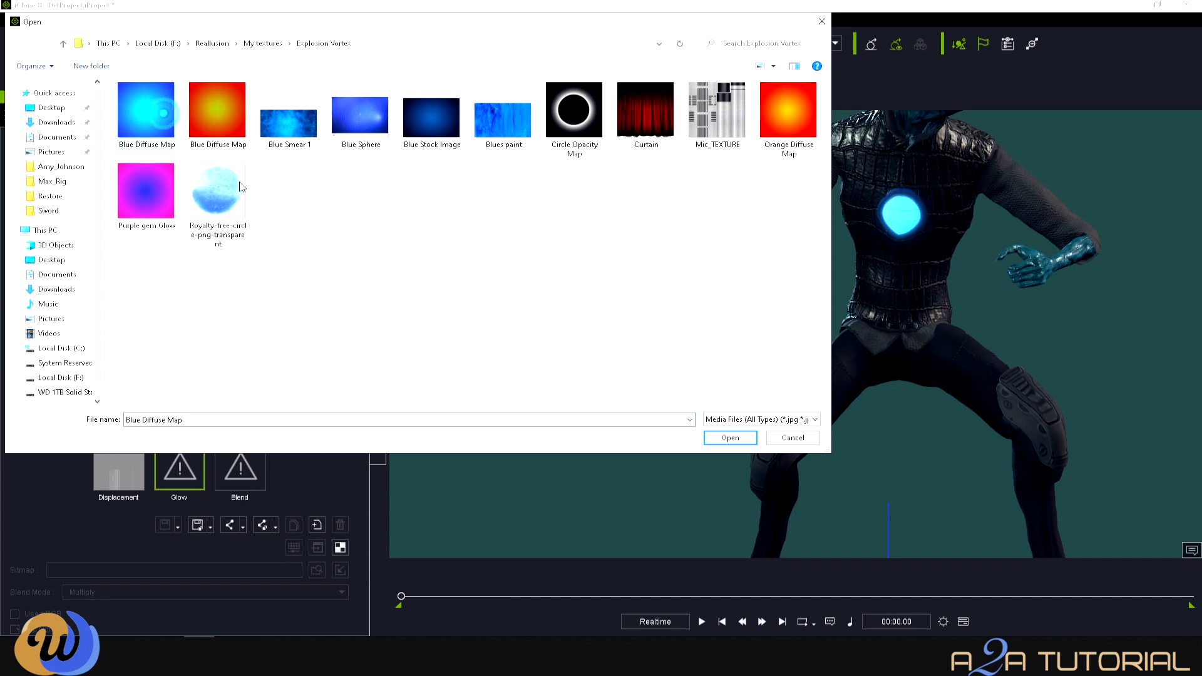
# - Load the Blue Diffuse Map into the sword's Glow slot and inspect the blue glow
pyautogui.click(721, 442)
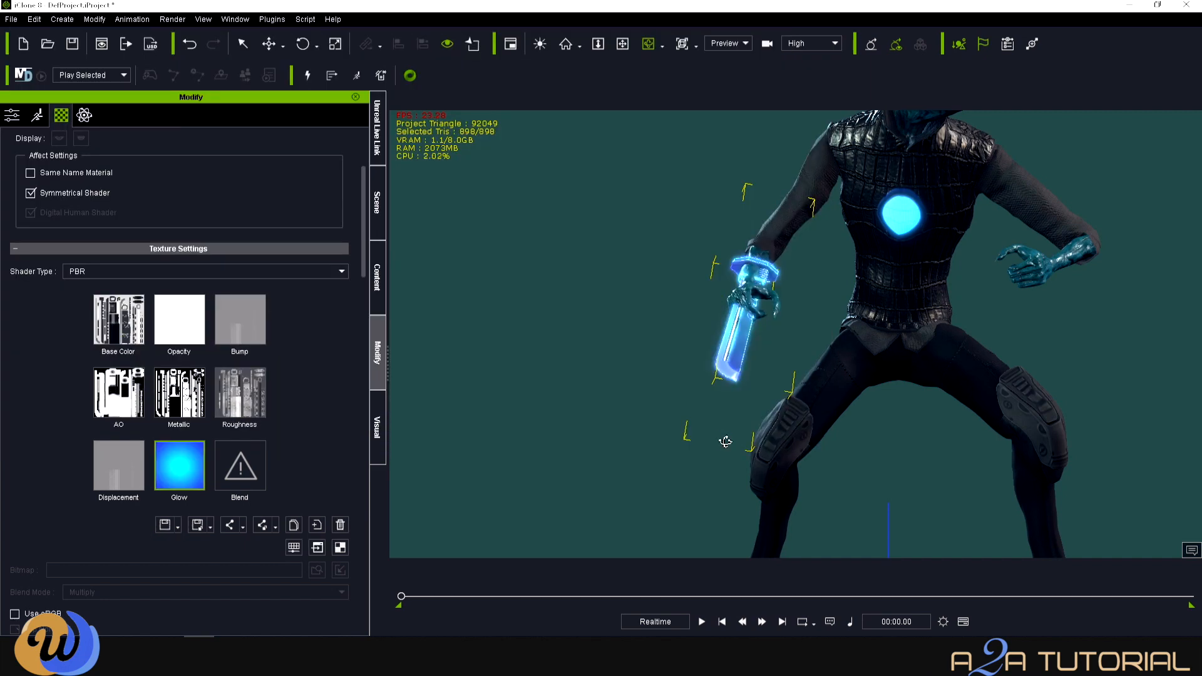
pyautogui.scroll(3, 752, 413)
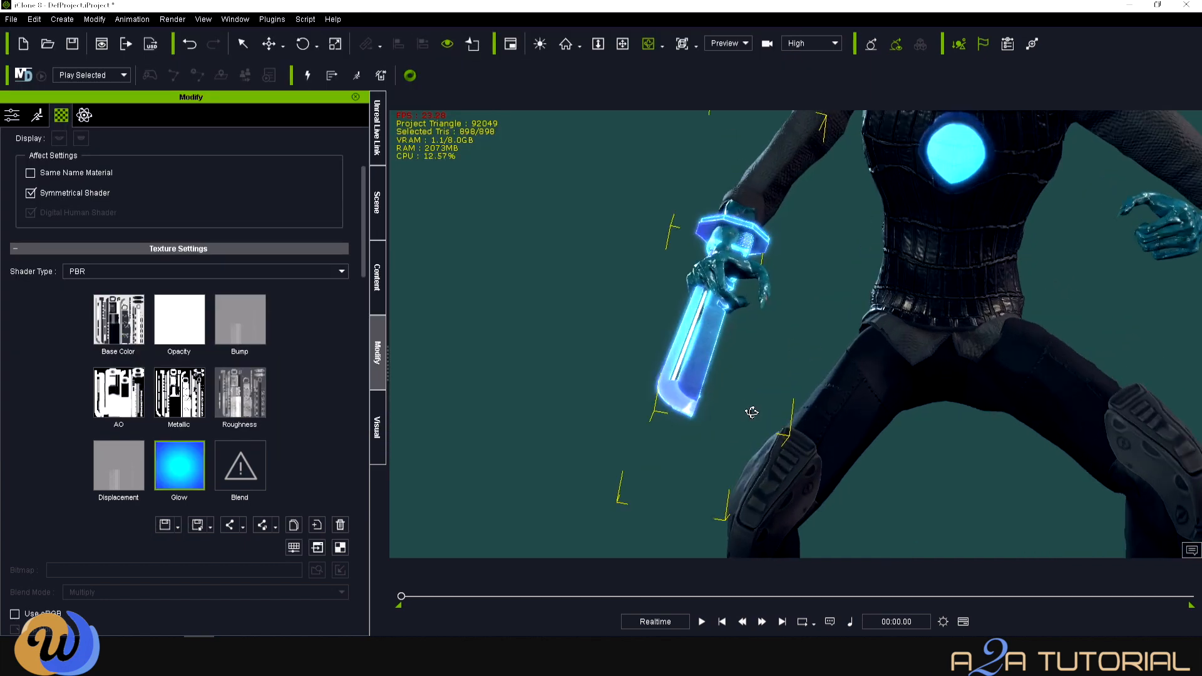
pyautogui.press('x')
pyautogui.moveTo(752, 413); pyautogui.dragTo(509, 442)
pyautogui.press('c')
pyautogui.scroll(-3, 575, 502)
pyautogui.press('x')
pyautogui.scroll(-10, 367, 295)
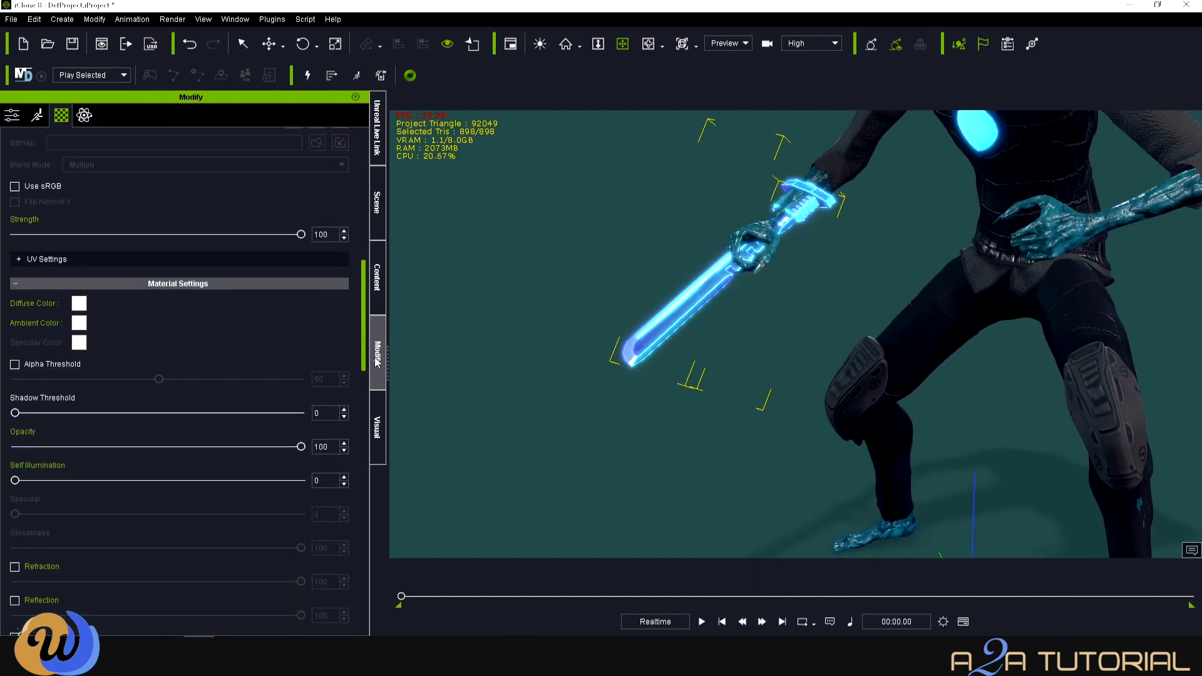
pyautogui.scroll(6, 288, 470)
# - Lower the glow Strength from 100 to 0 and check the sword
pyautogui.moveTo(301, 441); pyautogui.dragTo(11, 443)
pyautogui.scroll(1, 768, 305)
pyautogui.press('c')
pyautogui.moveTo(782, 288); pyautogui.dragTo(732, 373)
pyautogui.scroll(-3, 731, 373)
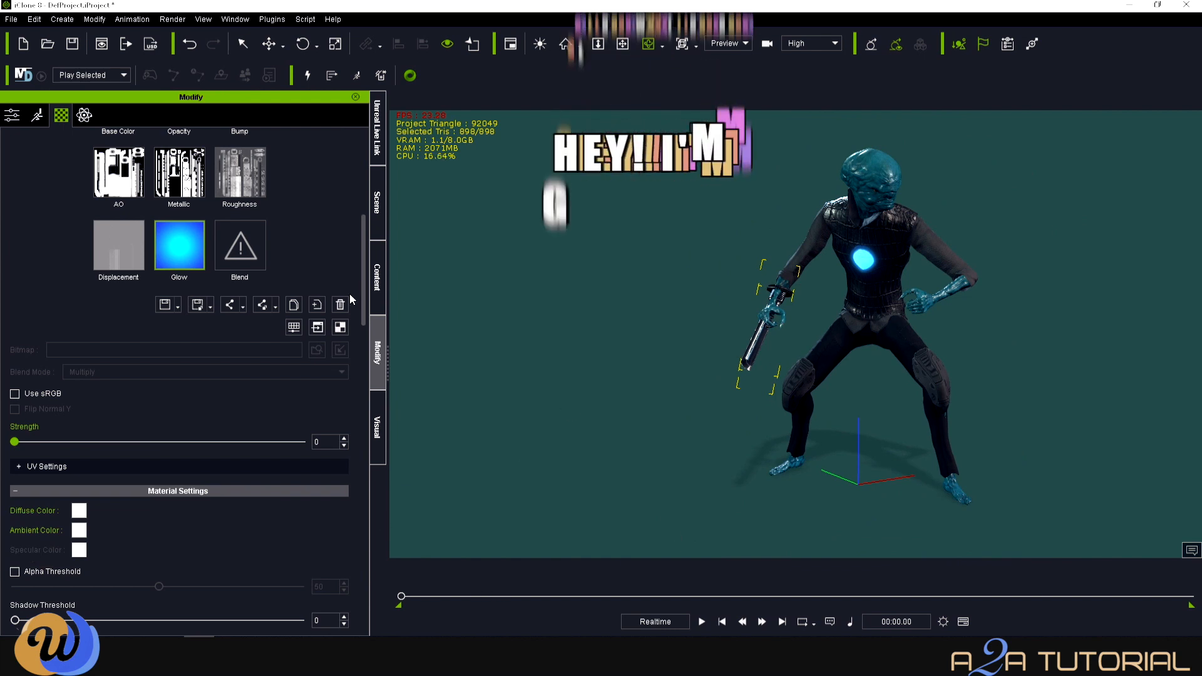
# - Rename the Monster_ONE character in the Scene list by adding '_Sword'
pyautogui.click(376, 202)
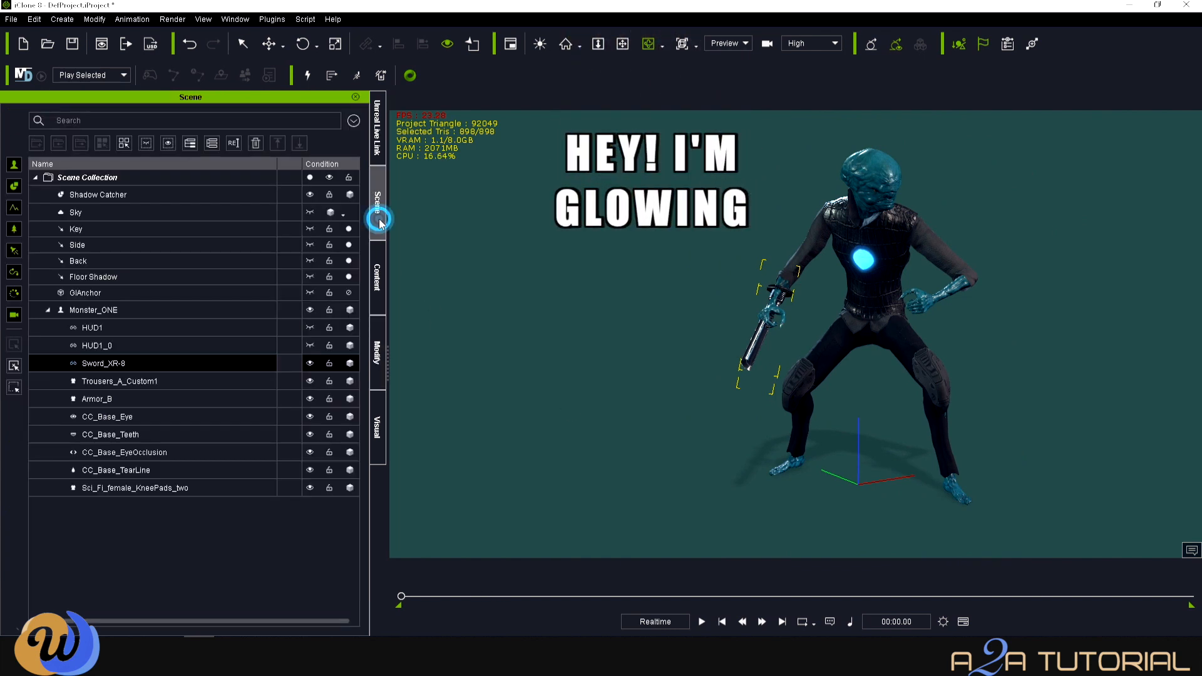
pyautogui.click(106, 310)
pyautogui.doubleClick(124, 310)
pyautogui.write('_Sword')
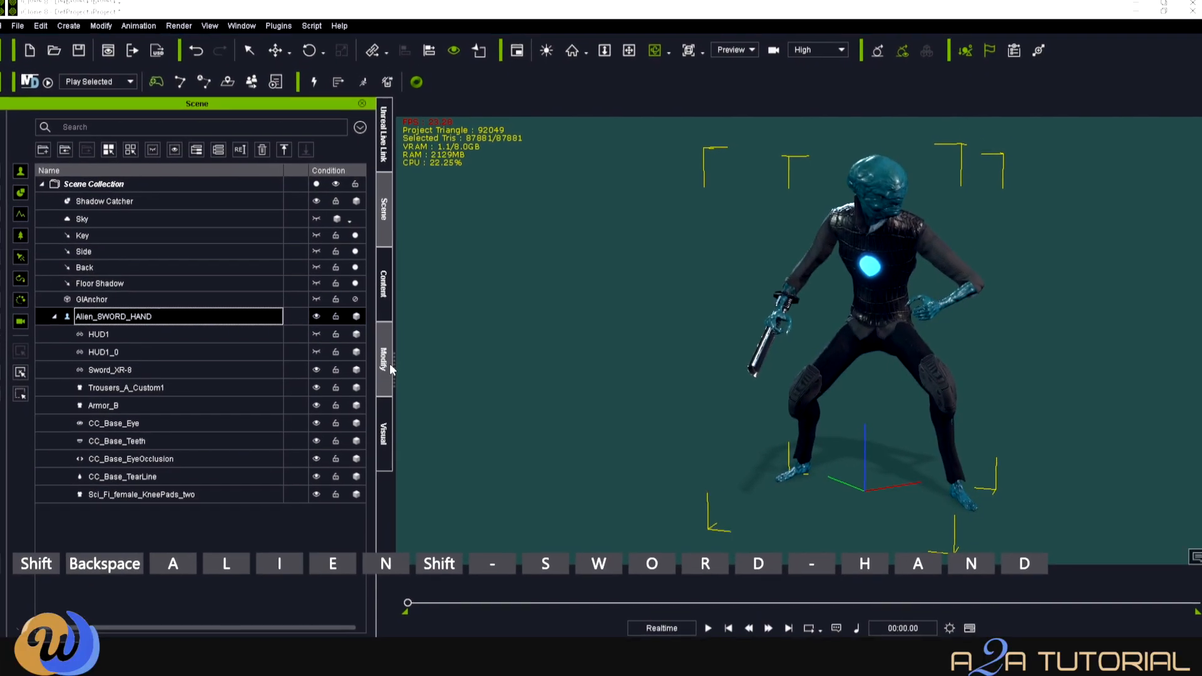
# - Send the character and its attached sword to Character Creator 4 with Edit in Character Creator
pyautogui.click(387, 366)
pyautogui.scroll(10, 157, 387)
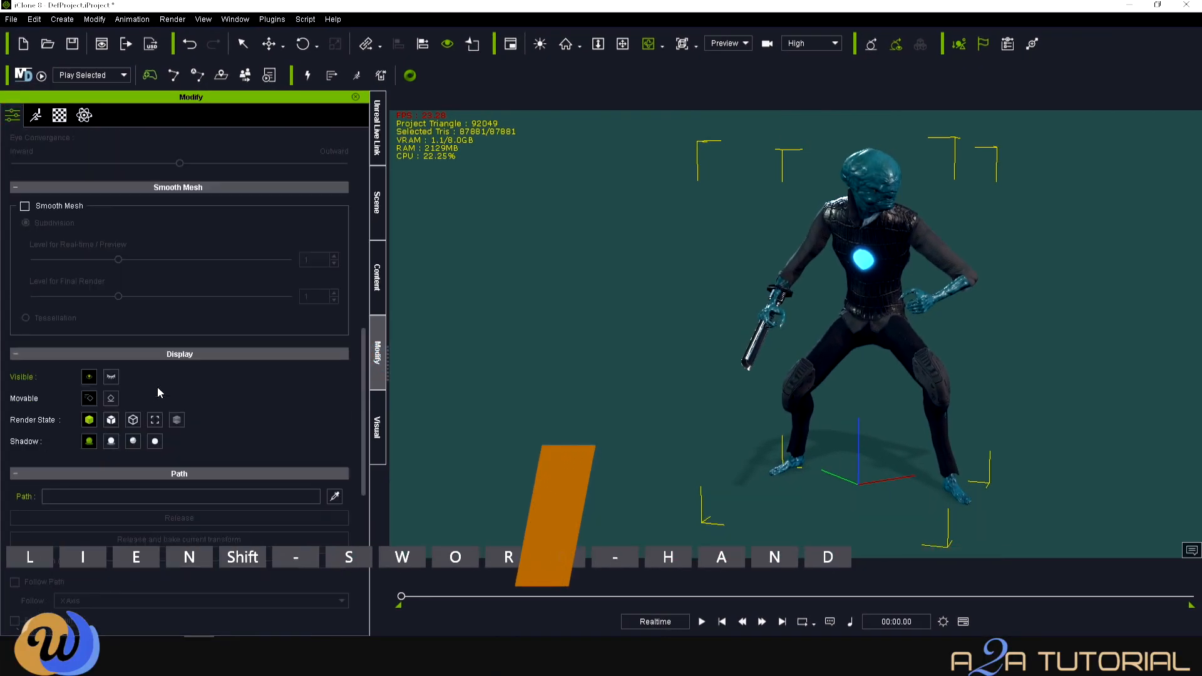
pyautogui.click(267, 383)
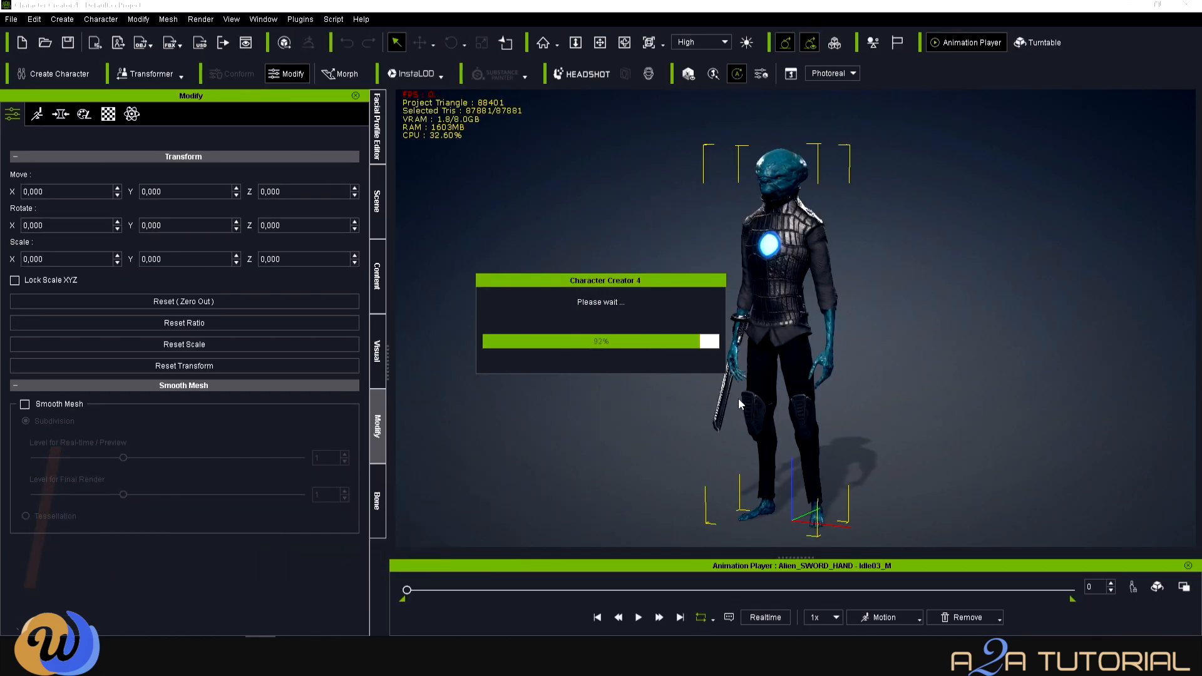
# - Frame the sword hand, select Alien_SWORD_HAND in the Scene tree, and open its mesh for sculpting
pyautogui.scroll(5, 741, 401)
pyautogui.press('c')
pyautogui.moveTo(741, 400); pyautogui.dragTo(969, 298)
pyautogui.scroll(3, 752, 441)
pyautogui.scroll(3, 752, 441)
pyautogui.press('x')
pyautogui.scroll(2, 969, 298)
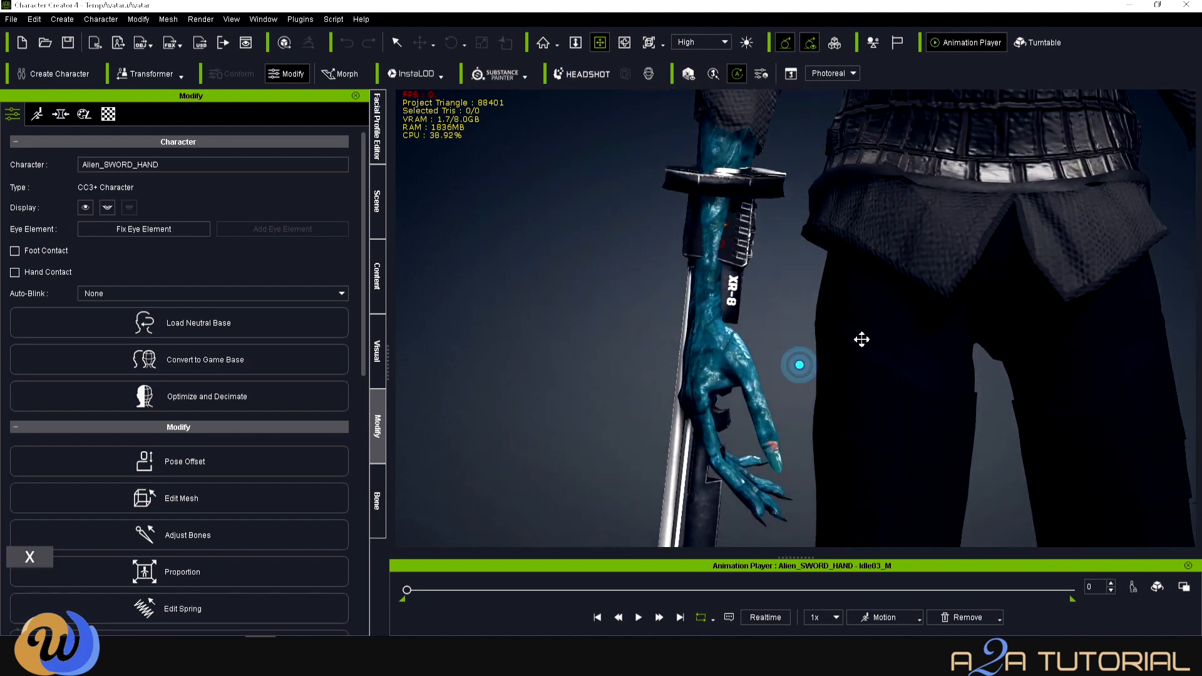
pyautogui.click(375, 213)
pyautogui.click(25, 167)
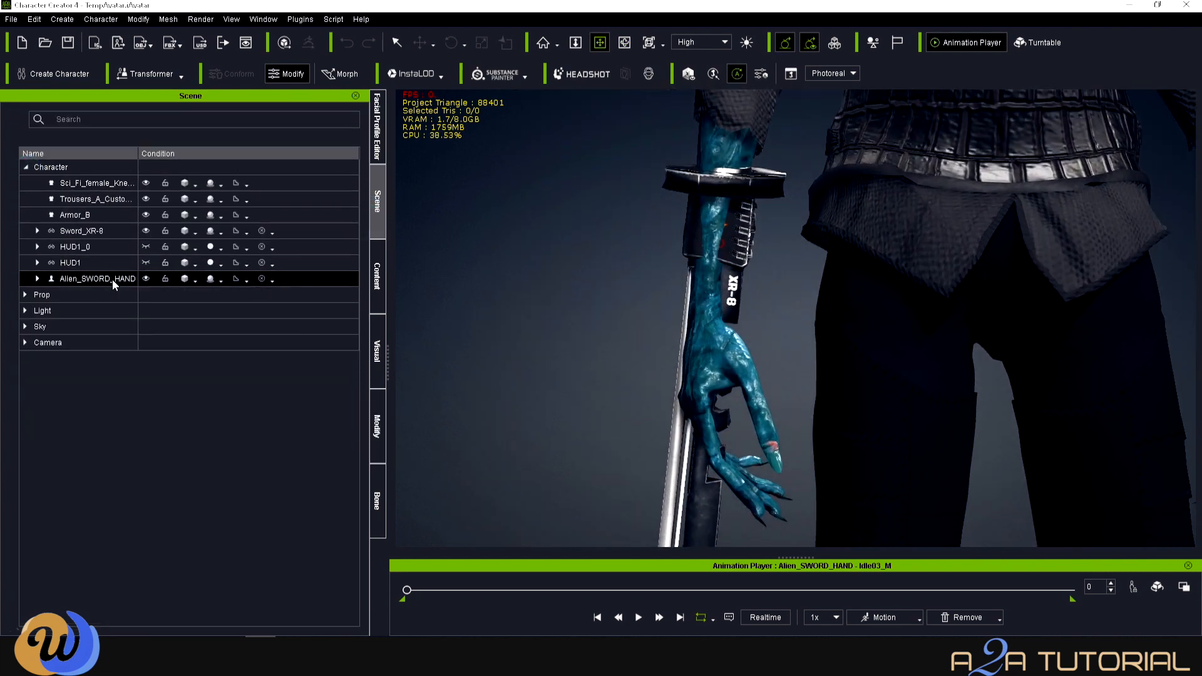
pyautogui.click(378, 423)
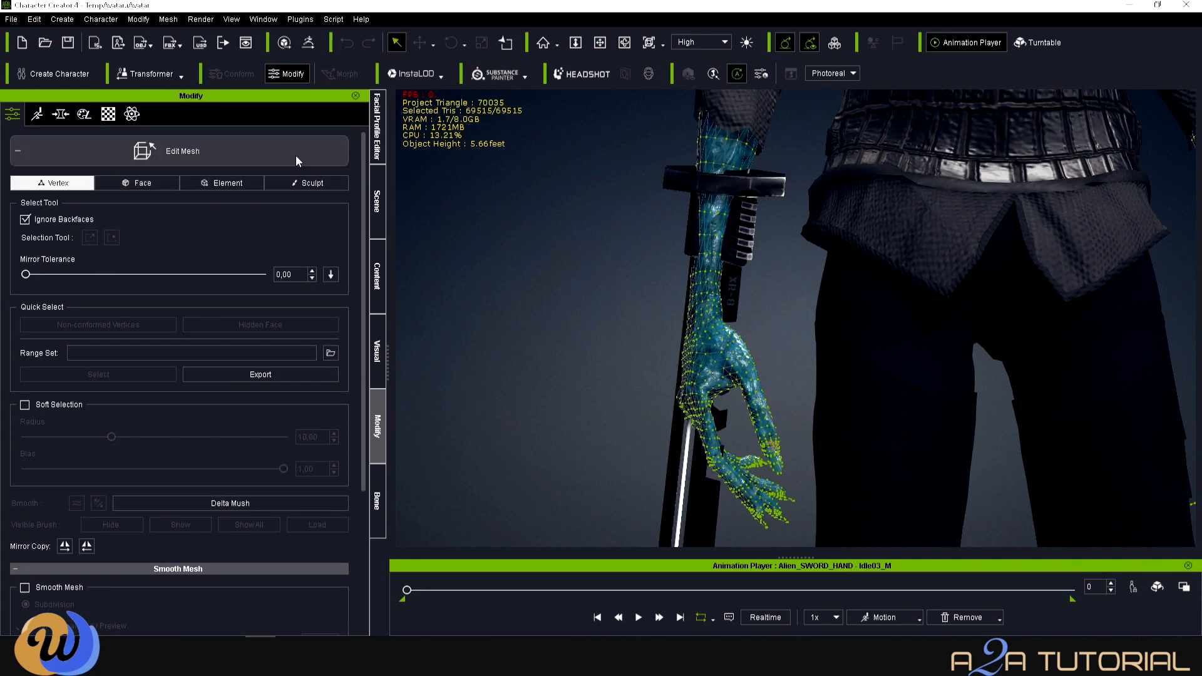
pyautogui.click(340, 181)
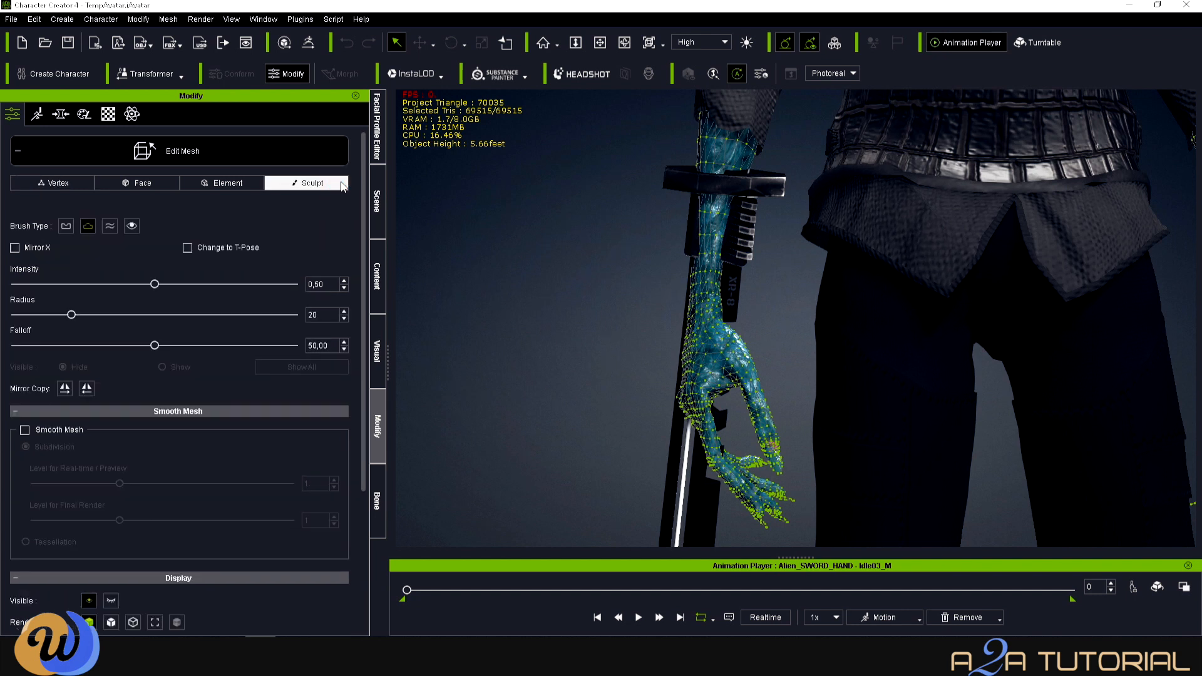
# - Hide the alien's forearm, hand and leftover finger mesh with the Hide brush
pyautogui.click(131, 205)
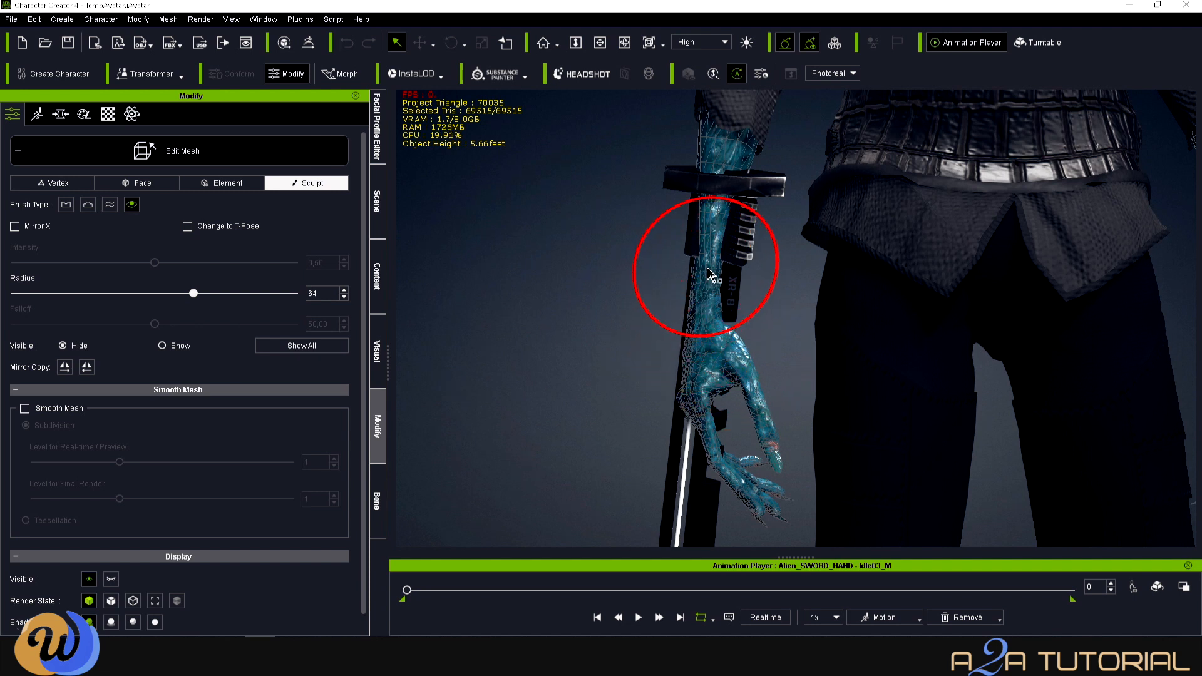
pyautogui.moveTo(707, 271); pyautogui.dragTo(723, 373)
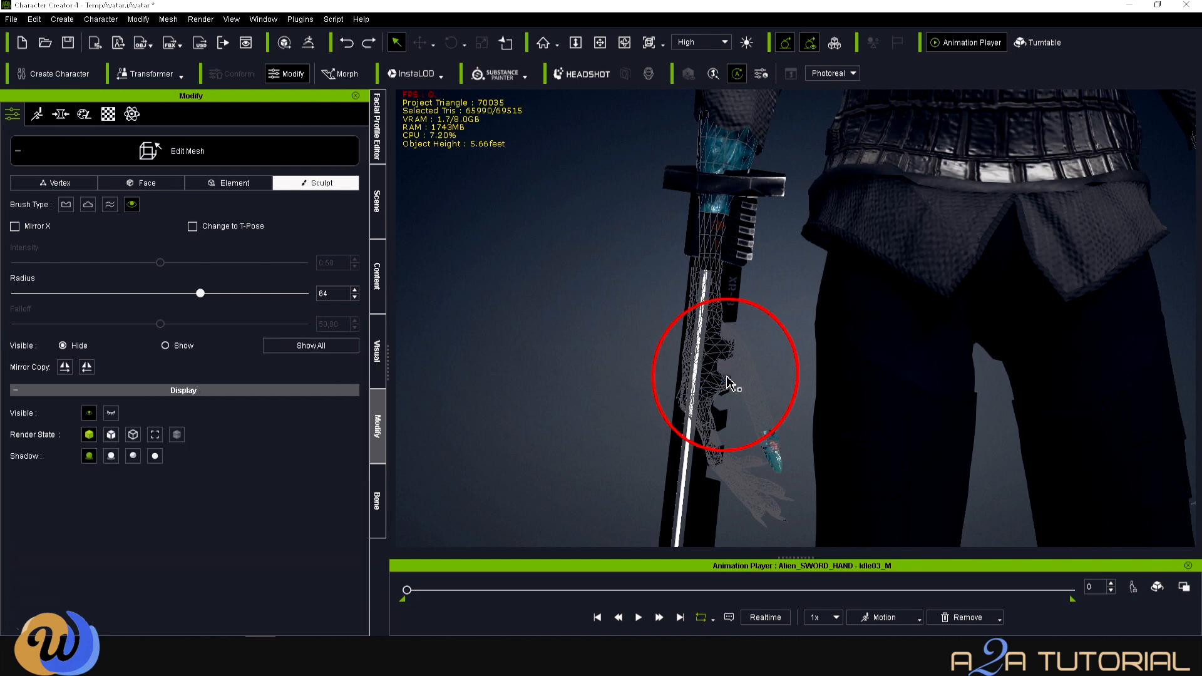
pyautogui.scroll(-2, 711, 431)
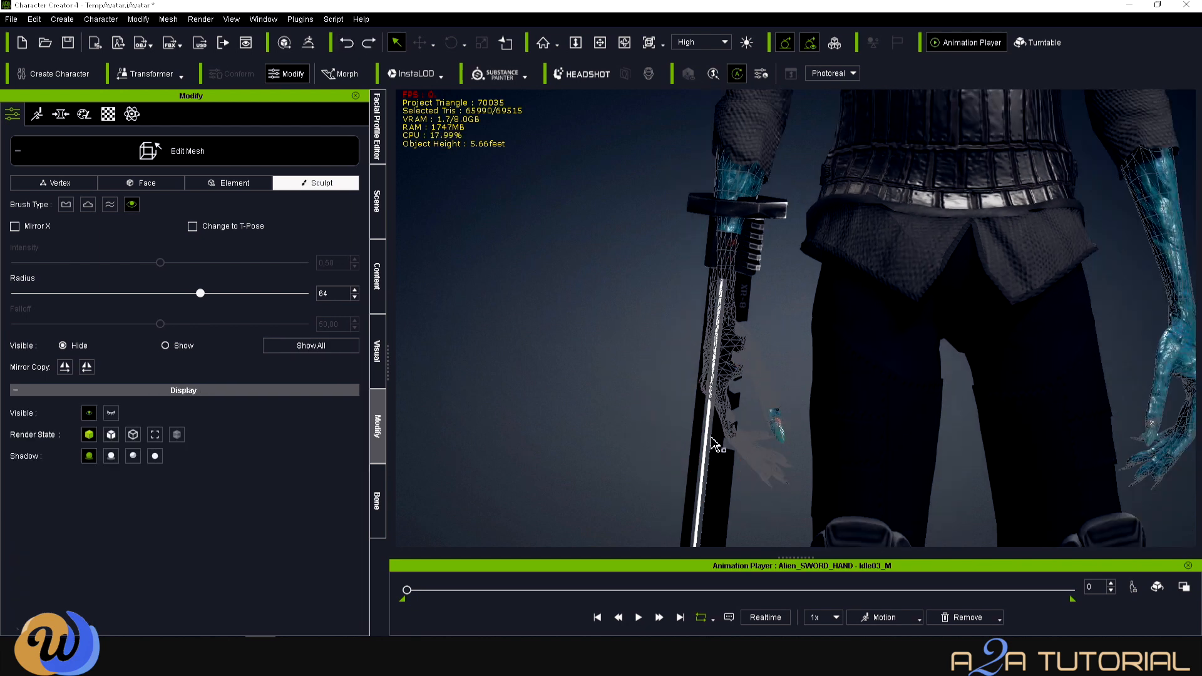
pyautogui.press('c')
pyautogui.moveTo(737, 444); pyautogui.dragTo(647, 445)
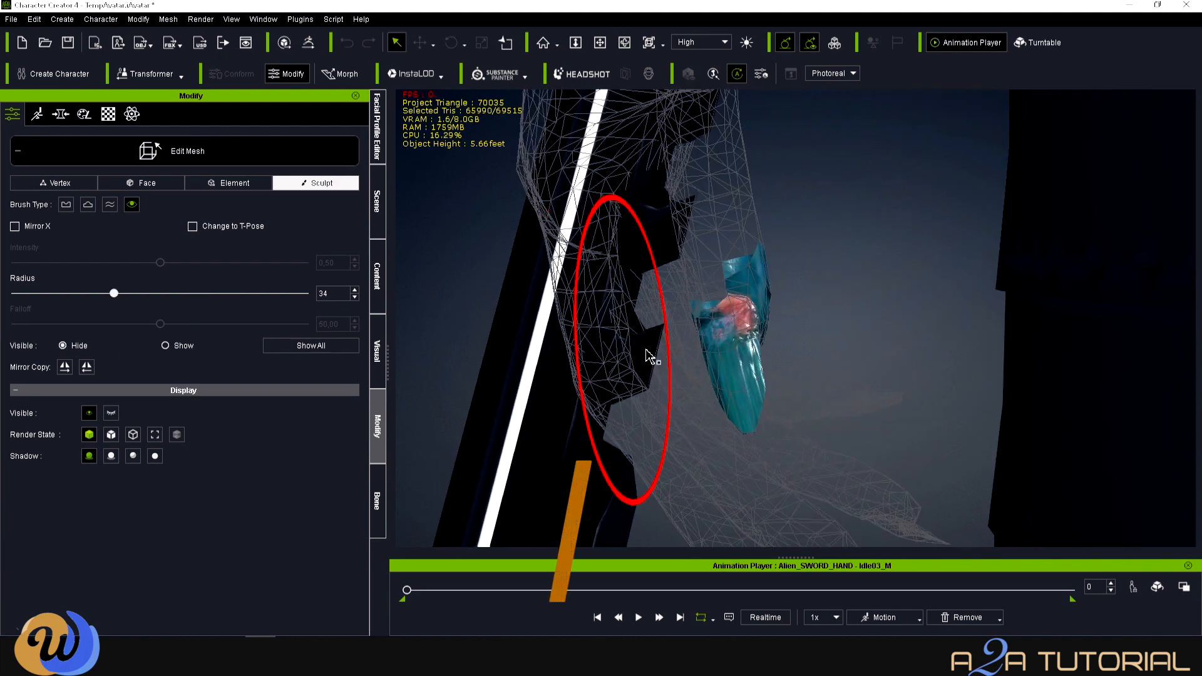
pyautogui.click(725, 346)
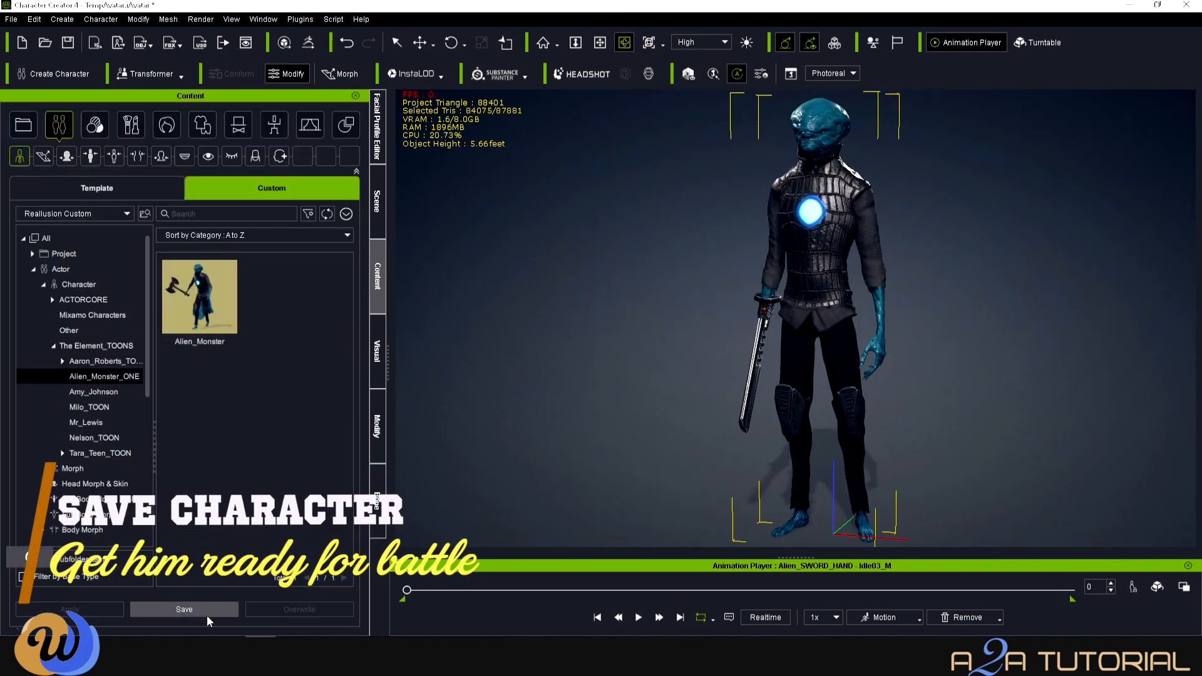
# - Save the character to Custom content as Alien_Sword_Hand
pyautogui.click(206, 615)
pyautogui.write('Alien_Sword_Hand')
pyautogui.click(614, 391)
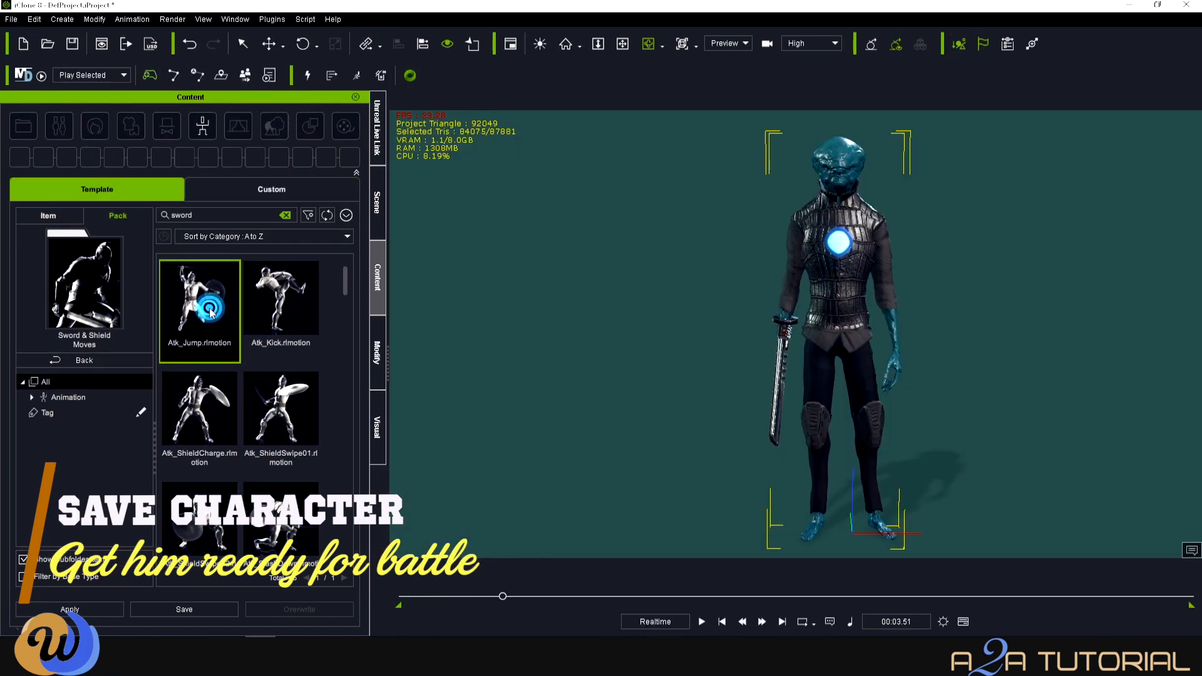
# - Apply the Atk_Jump motion to the alien and play it
pyautogui.doubleClick(212, 312)
pyautogui.moveTo(914, 446); pyautogui.dragTo(953, 375)
pyautogui.press('x')
pyautogui.moveTo(806, 430); pyautogui.dragTo(682, 371)
pyautogui.press('c')
pyautogui.moveTo(689, 374); pyautogui.dragTo(835, 377)
pyautogui.press('x')
pyautogui.click(703, 624)
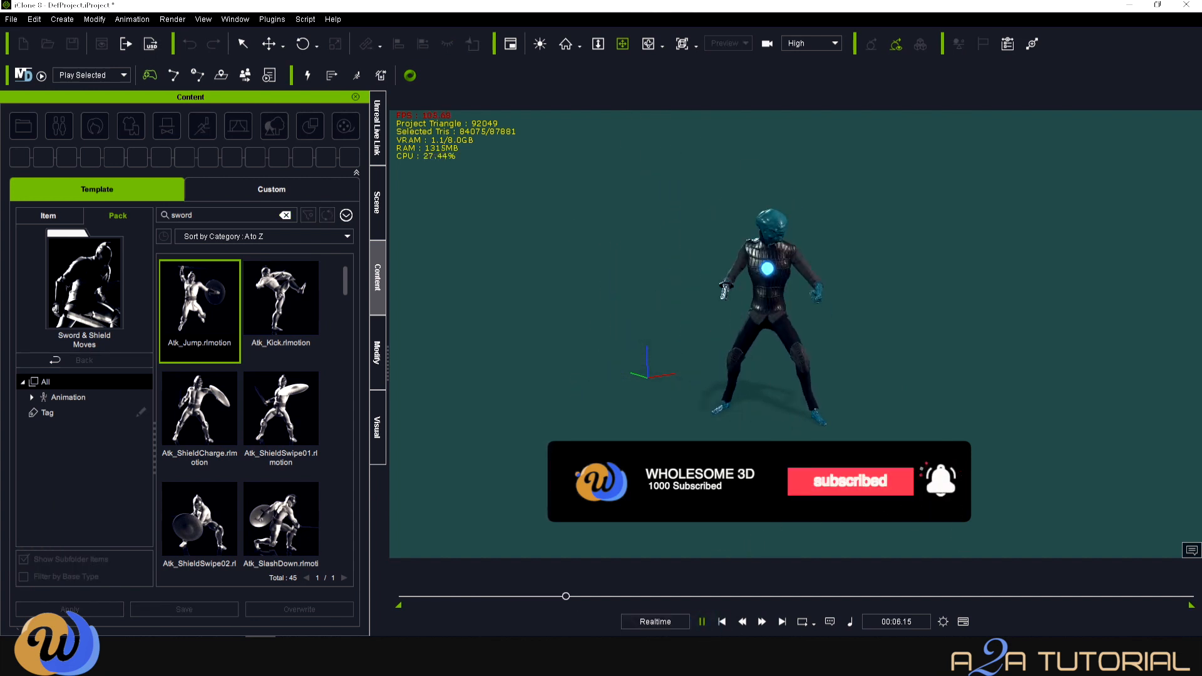
# - Apply the Atk_SlashLeft motion to the alien and play it
pyautogui.scroll(-3, 219, 438)
pyautogui.doubleClick(220, 442)
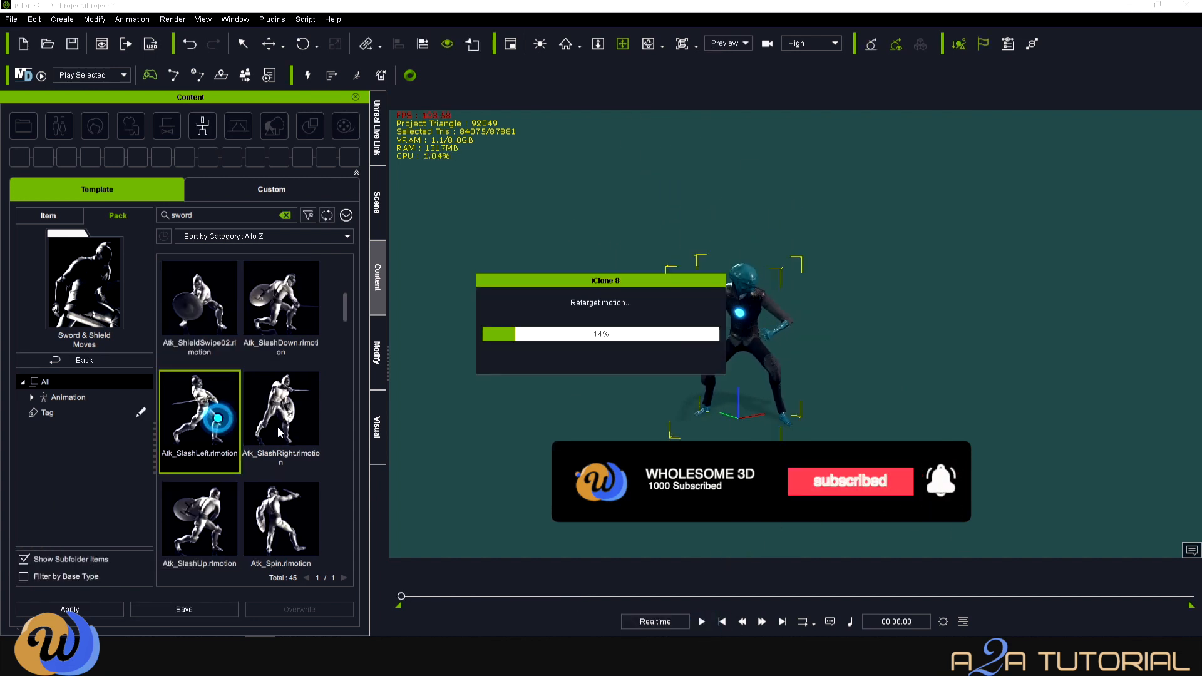
pyautogui.click(701, 622)
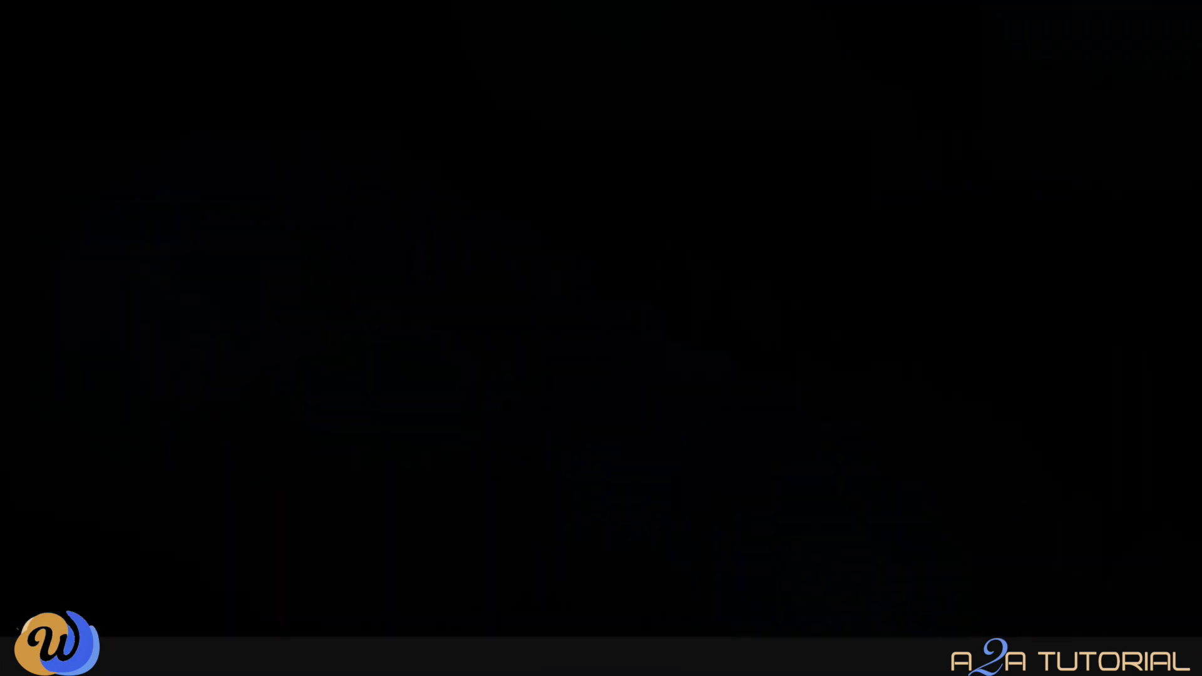